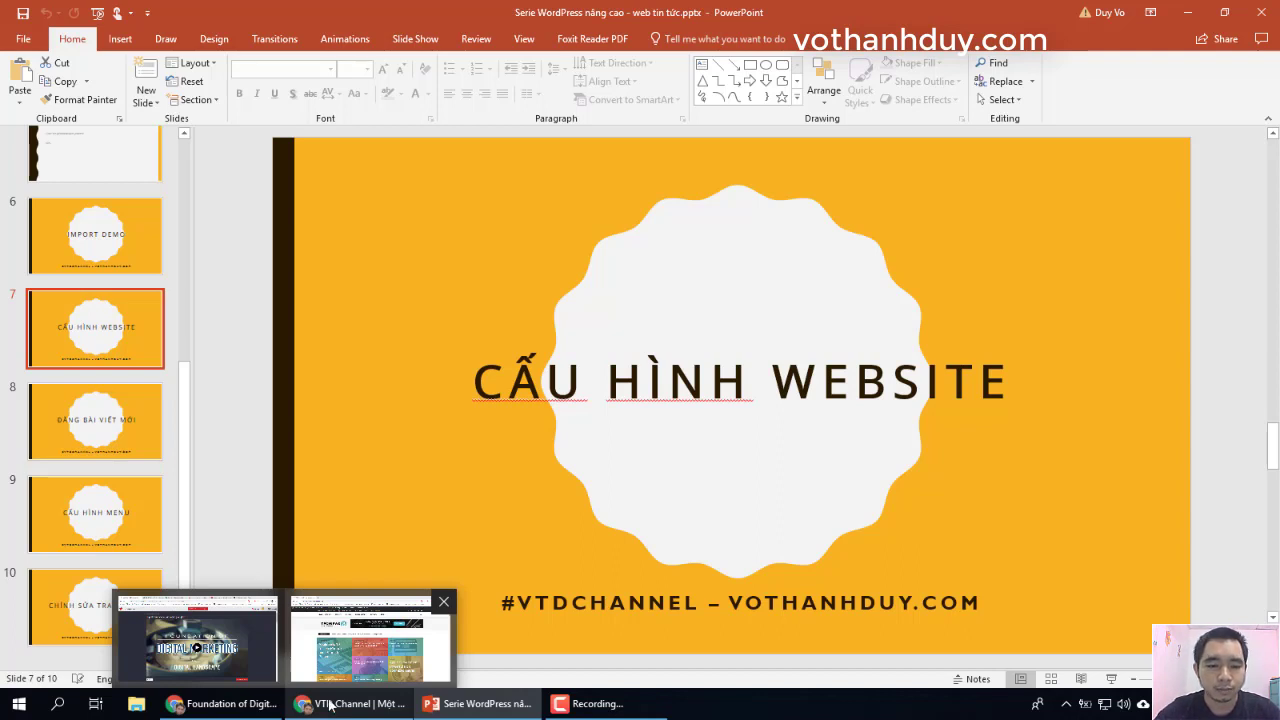
- Switch to Chrome and look over the VTD Channel demo news homepage
left_click(329, 704)
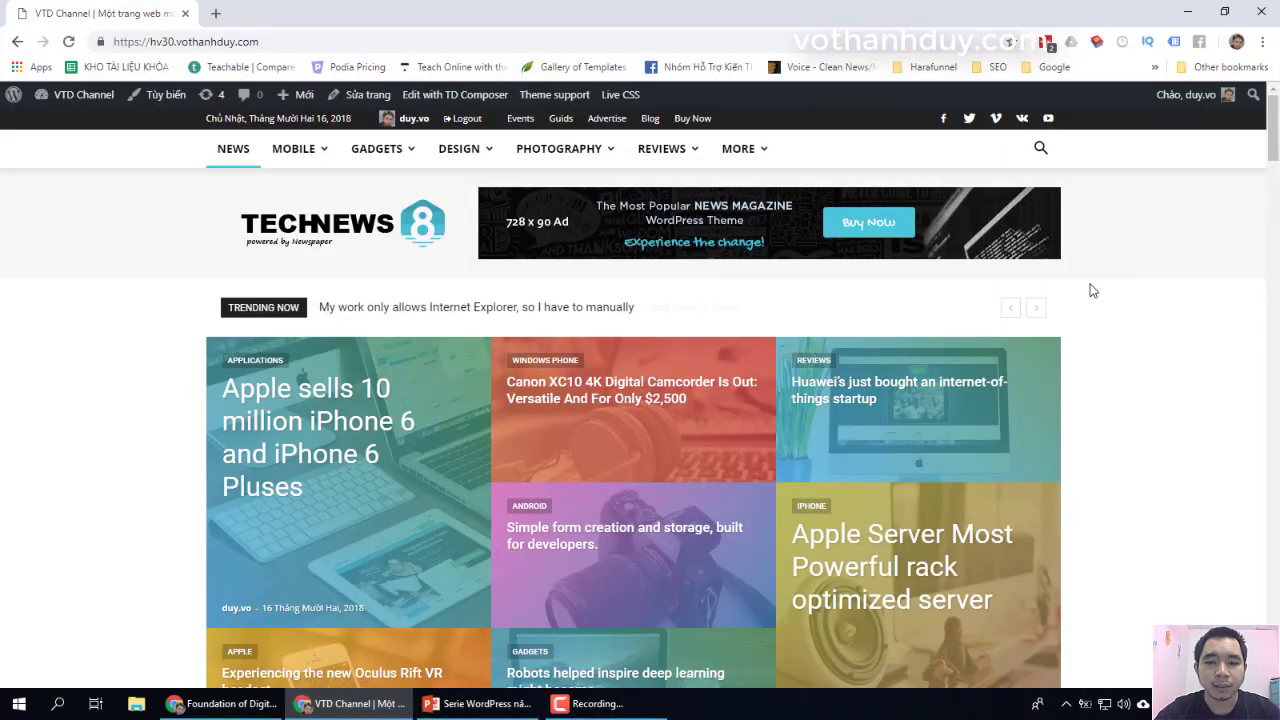
scroll(1097, 362, "down", 7)
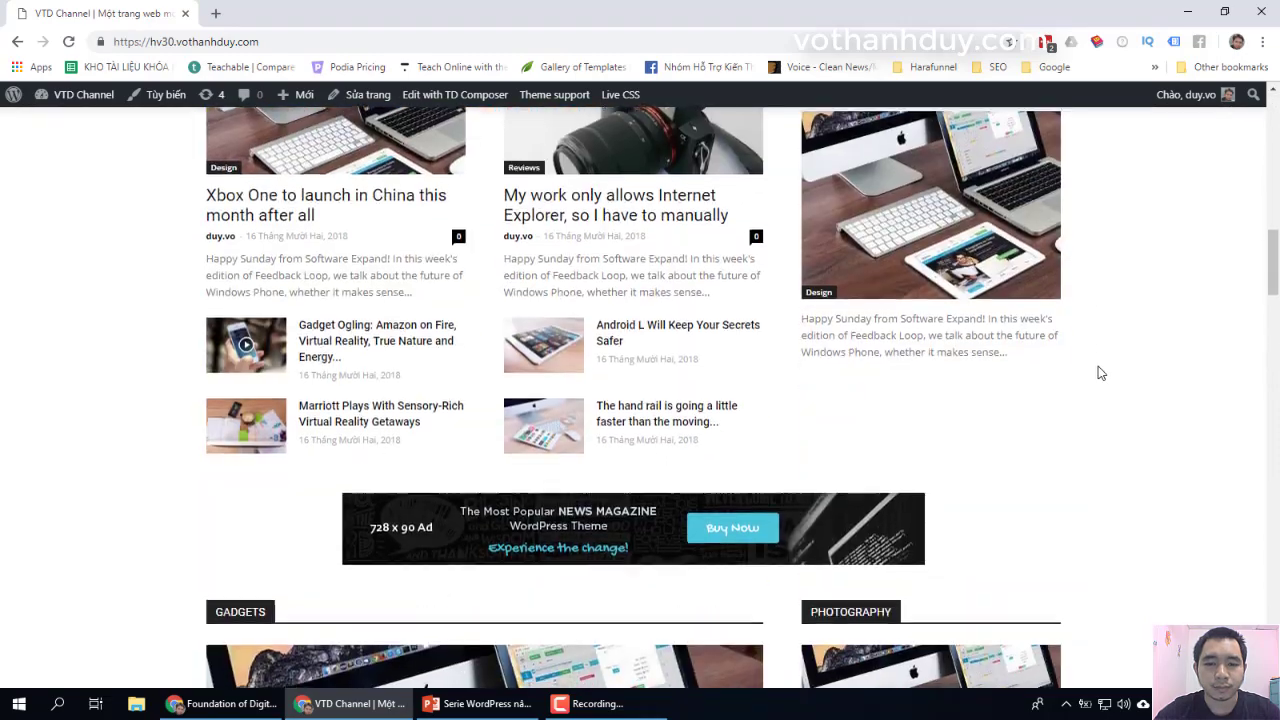
scroll(1100, 373, "up", 10)
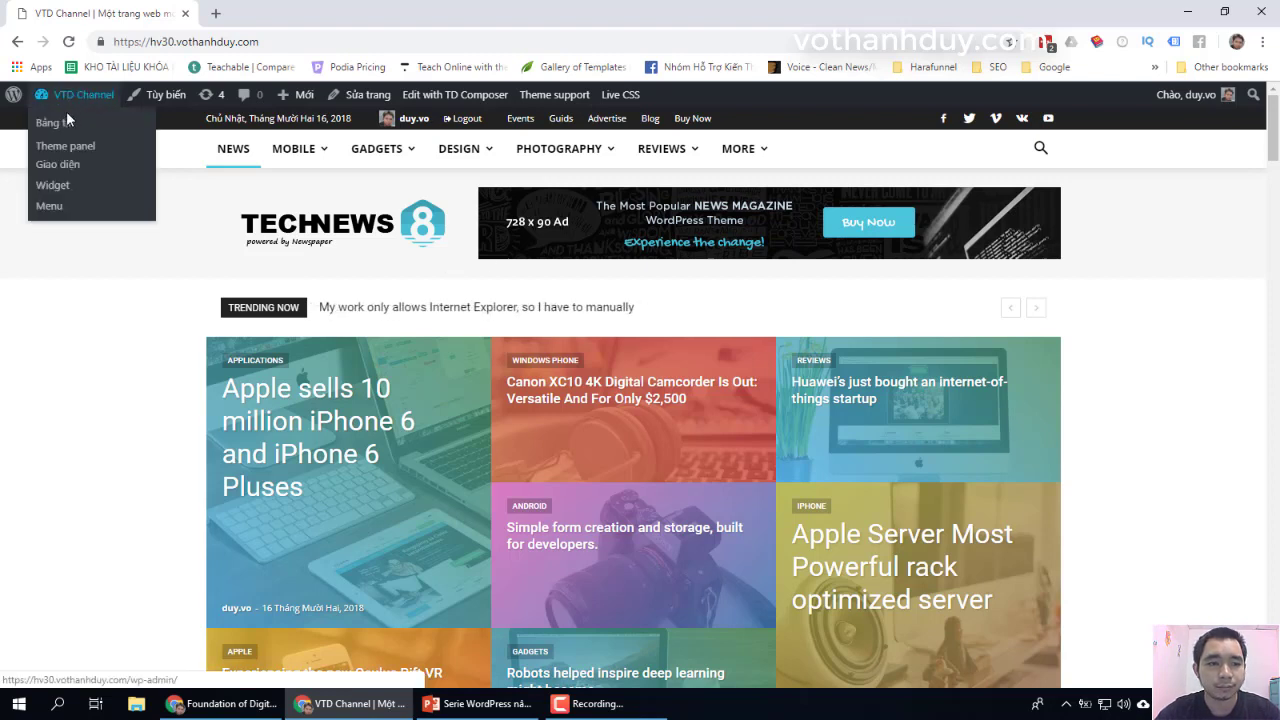
- Open the site's admin dashboard in a new browser tab and make it the first tab
right_click(66, 114)
left_click(92, 137)
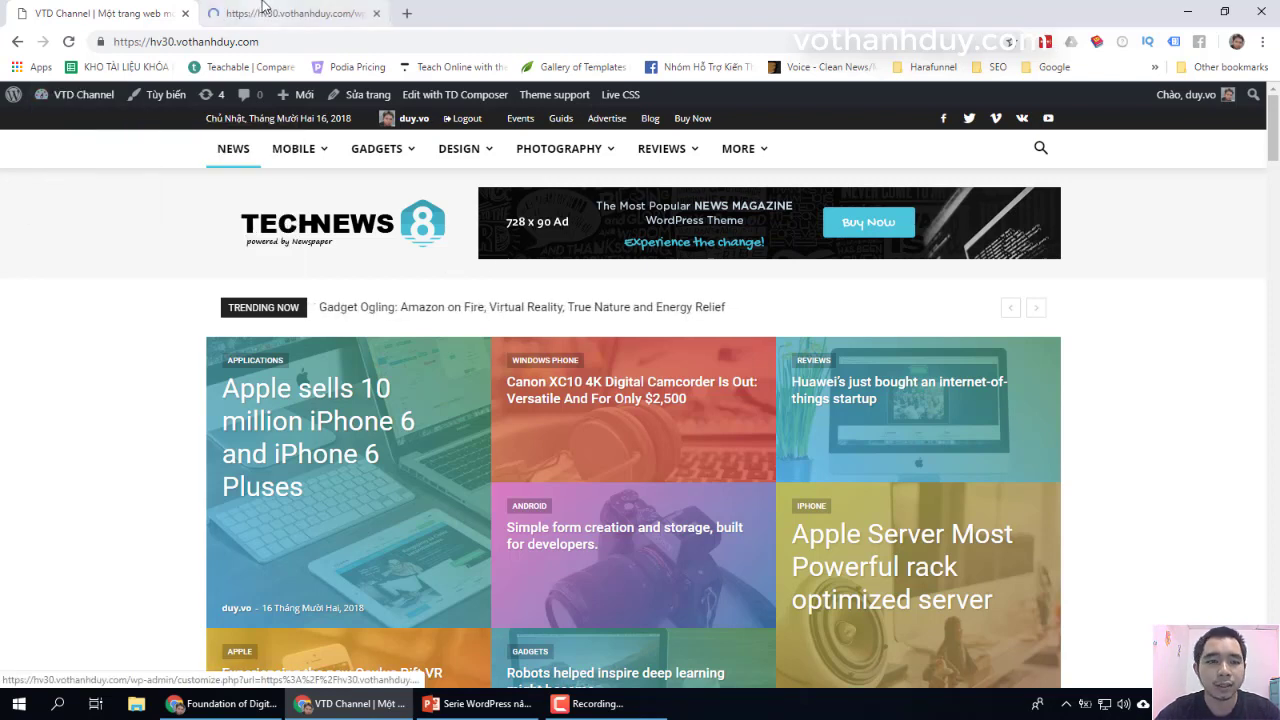
left_click(262, 10)
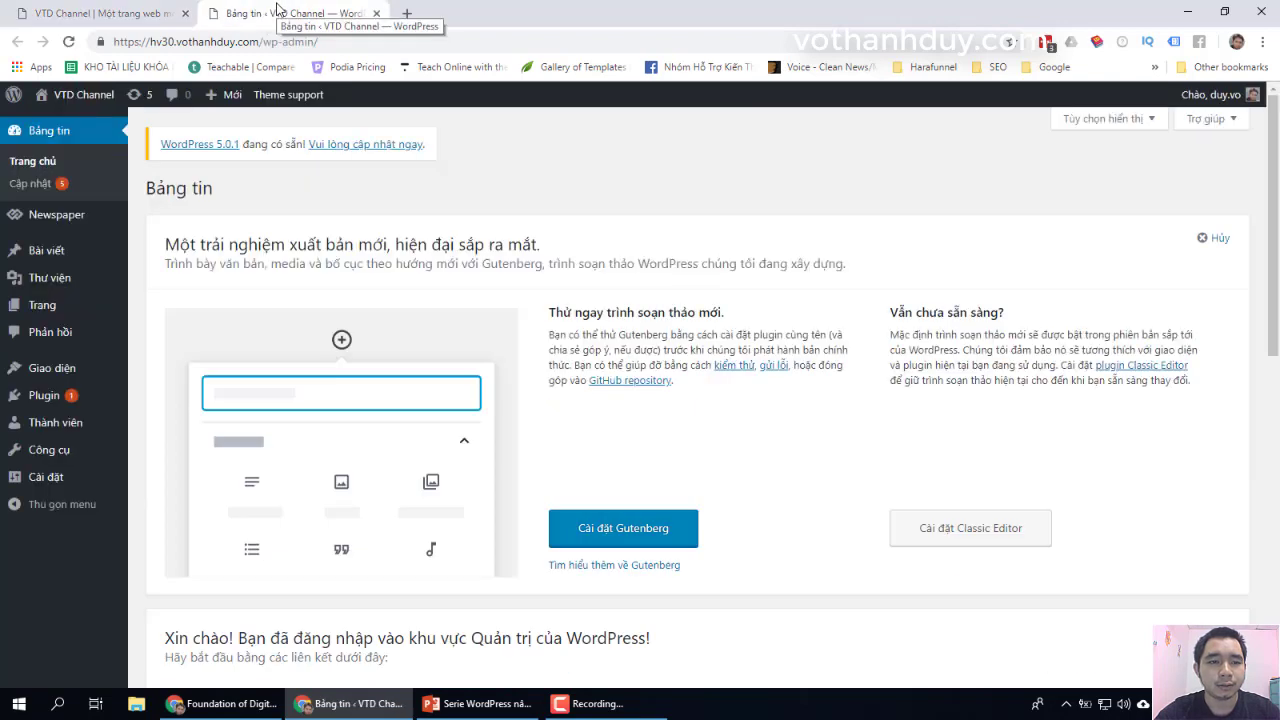
left_click_drag(277, 10, 85, 12)
- Open the list of all posts and move every post on its first page to the trash
mouse_move(88, 257)
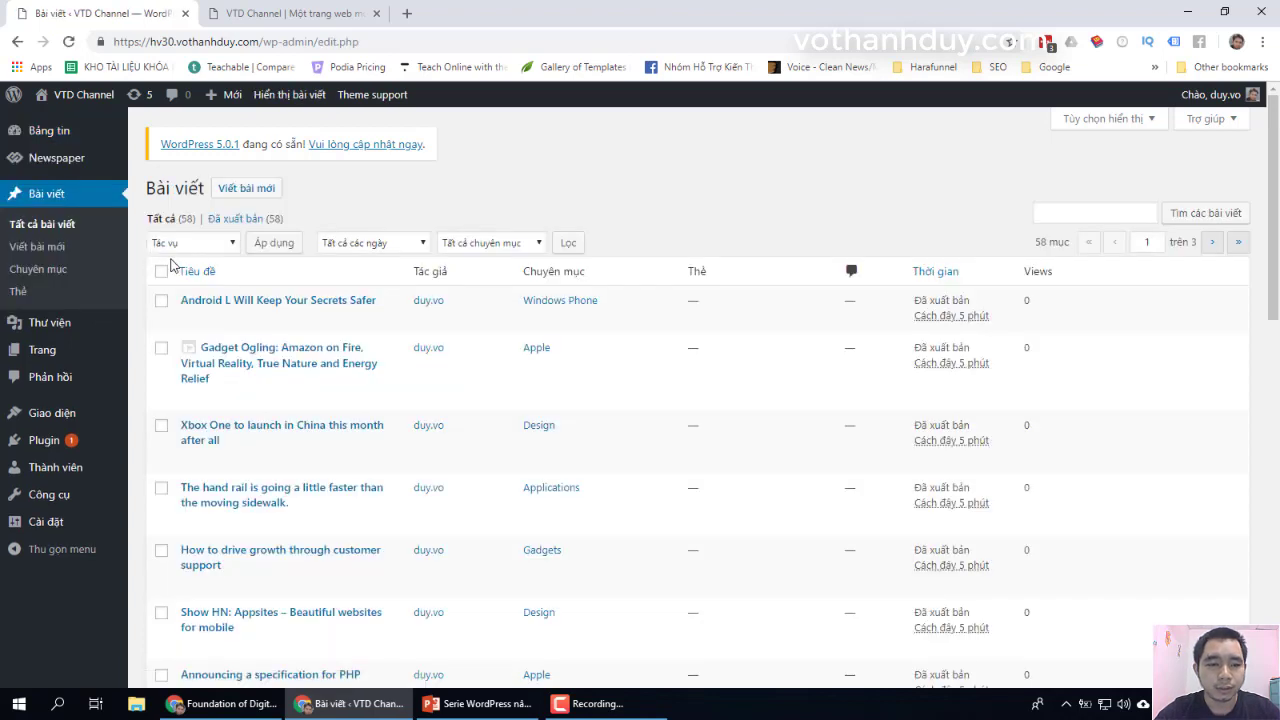
left_click(161, 272)
left_click(194, 243)
left_click(195, 312)
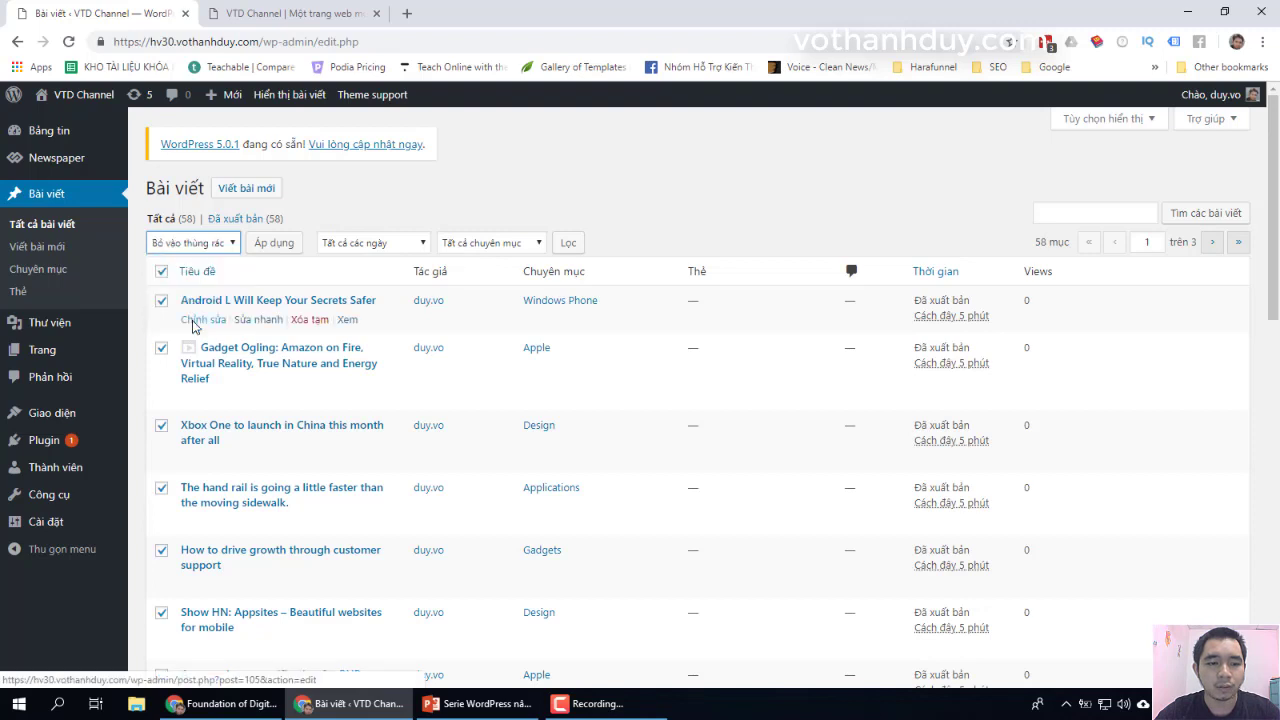
left_click(262, 244)
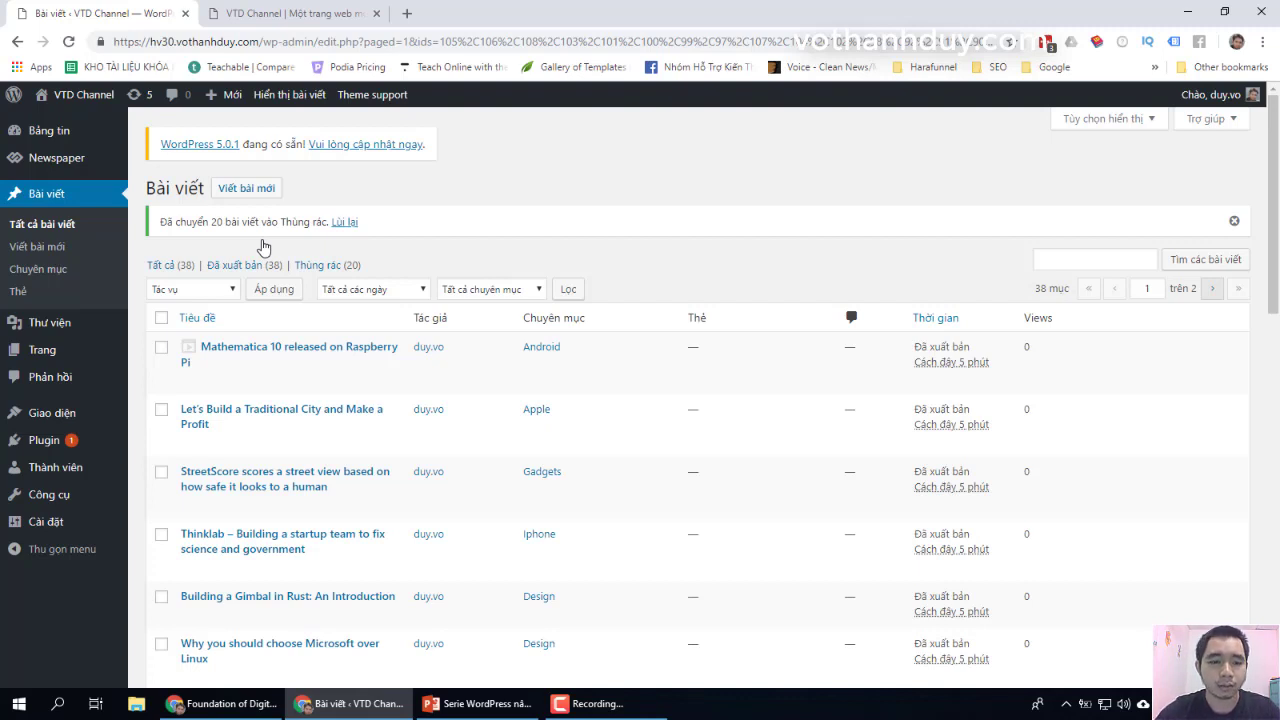
- Move the next full page of published posts to the trash
left_click(161, 317)
left_click(192, 289)
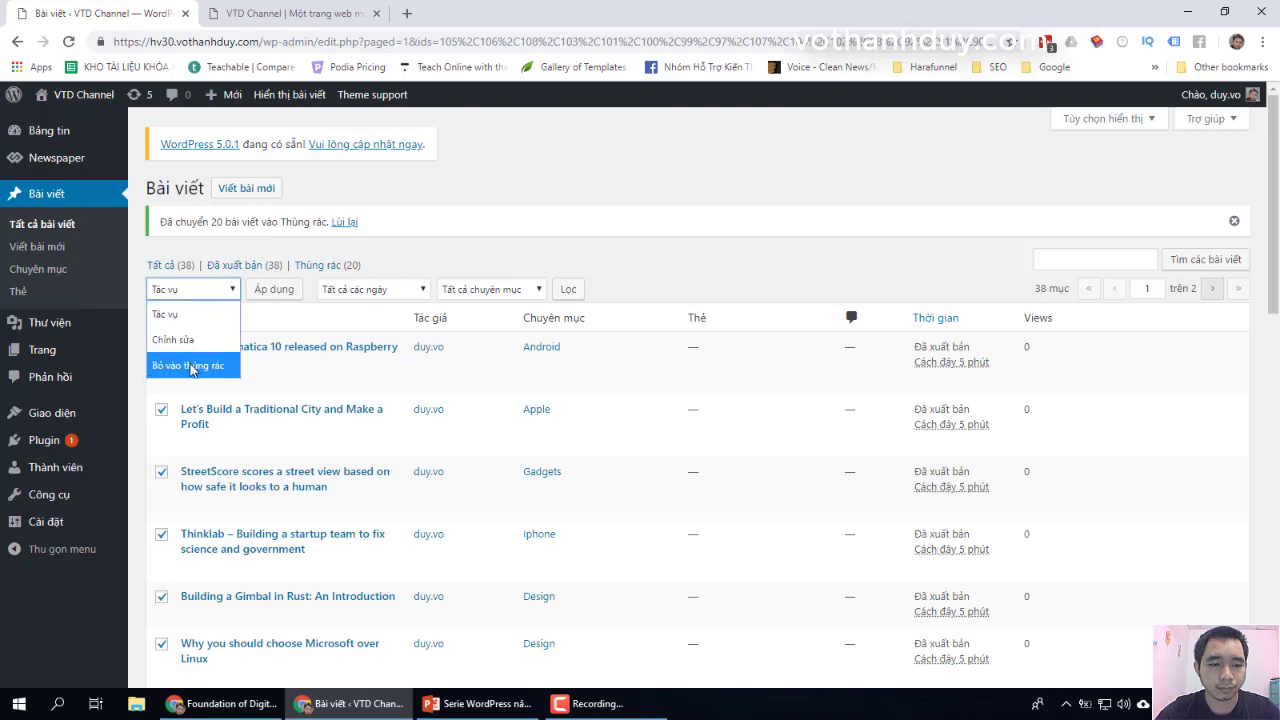
left_click(192, 366)
left_click(270, 287)
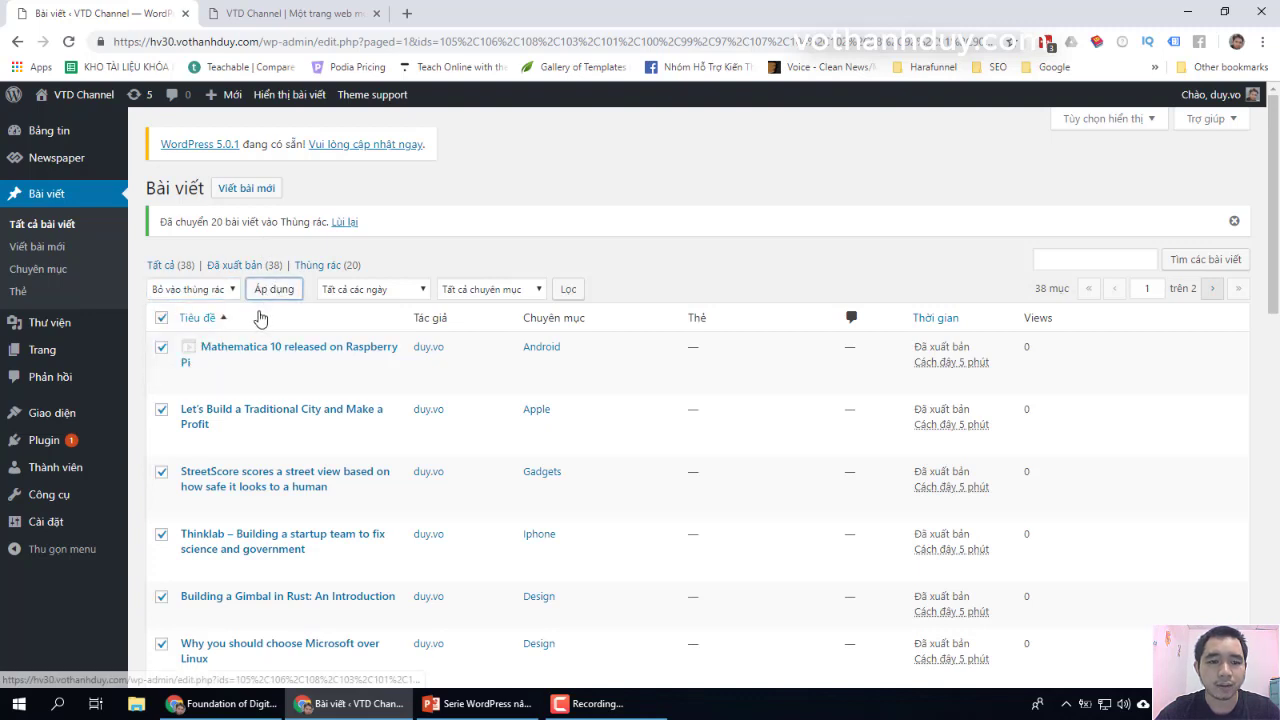
left_click(268, 298)
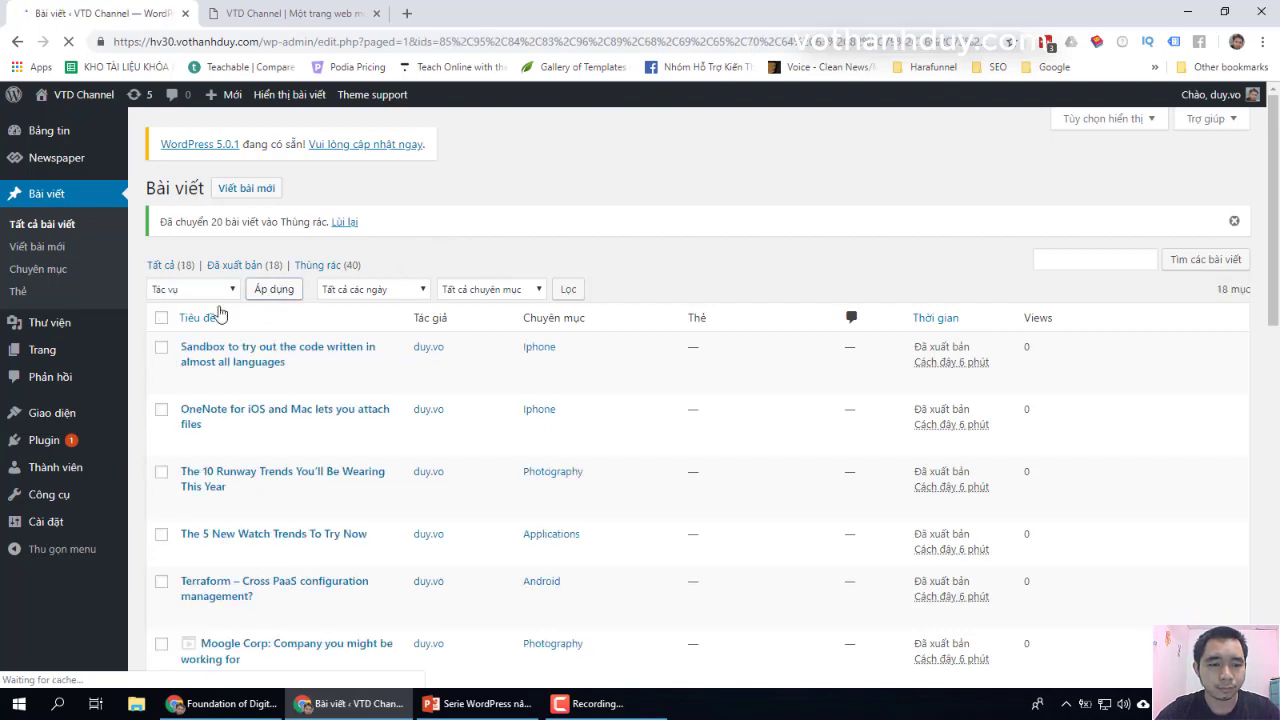
- Move the last remaining posts to the trash, and permanently empty the posts trash
left_click(161, 317)
left_click(186, 292)
left_click(188, 363)
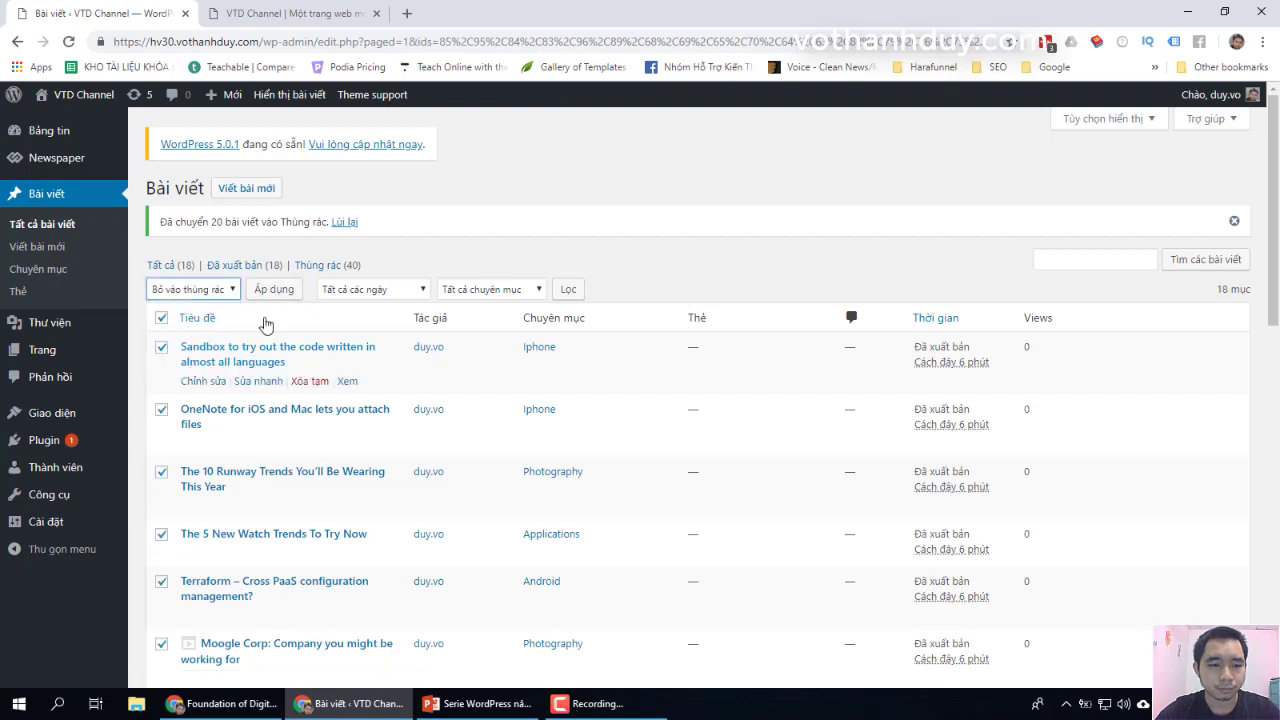
left_click(274, 291)
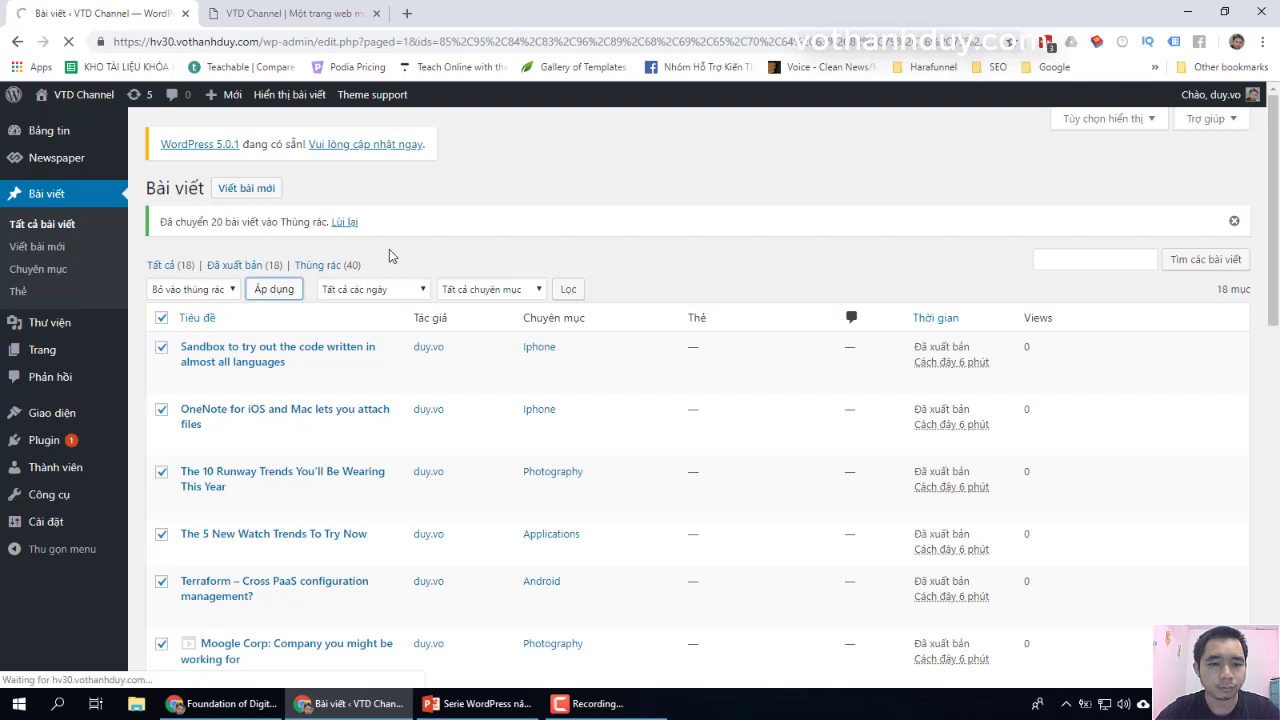
left_click(243, 269)
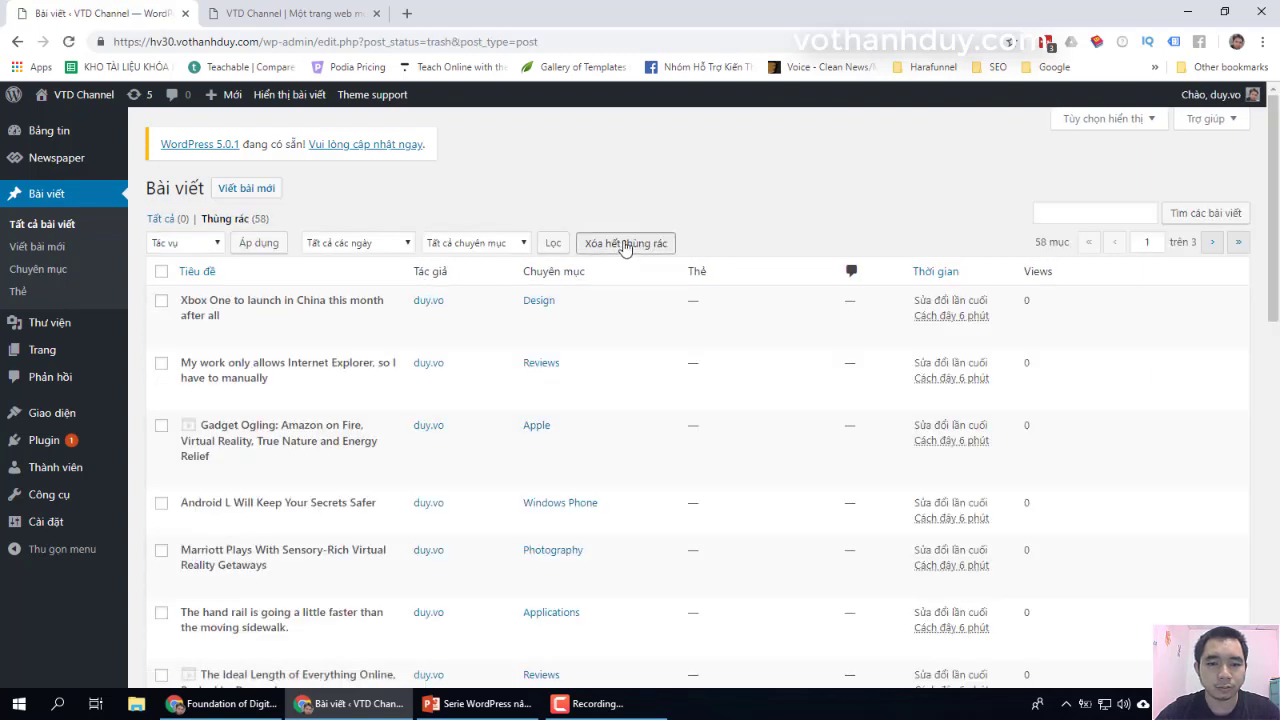
left_click(624, 246)
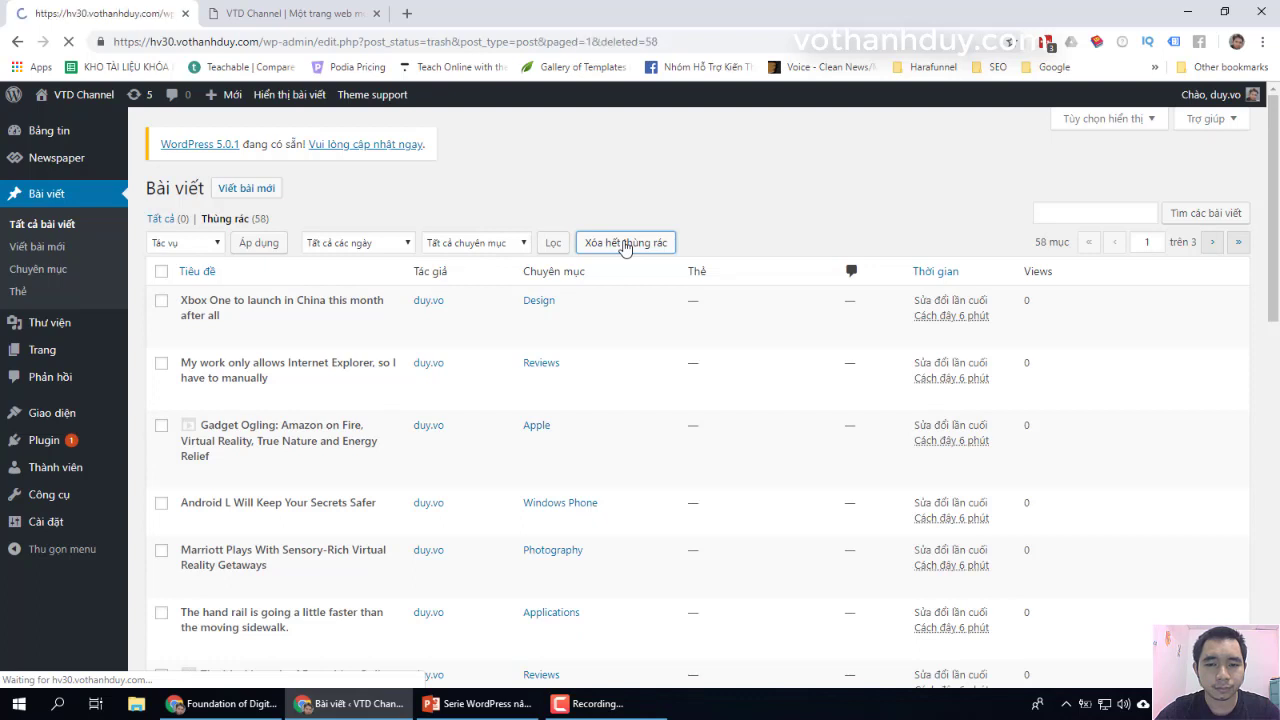
- Open the post categories and delete all removable ones in bulk, from Apple and Design through the rest
left_click(60, 271)
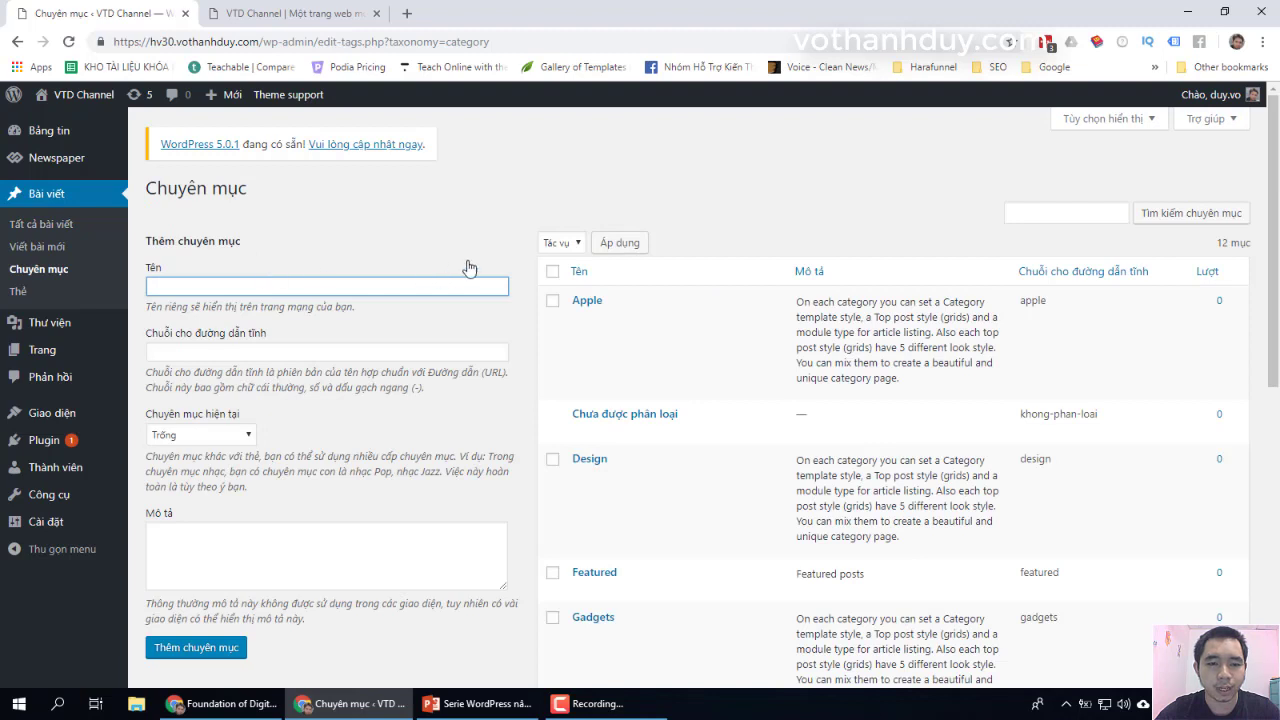
left_click(552, 271)
left_click(560, 243)
left_click(571, 289)
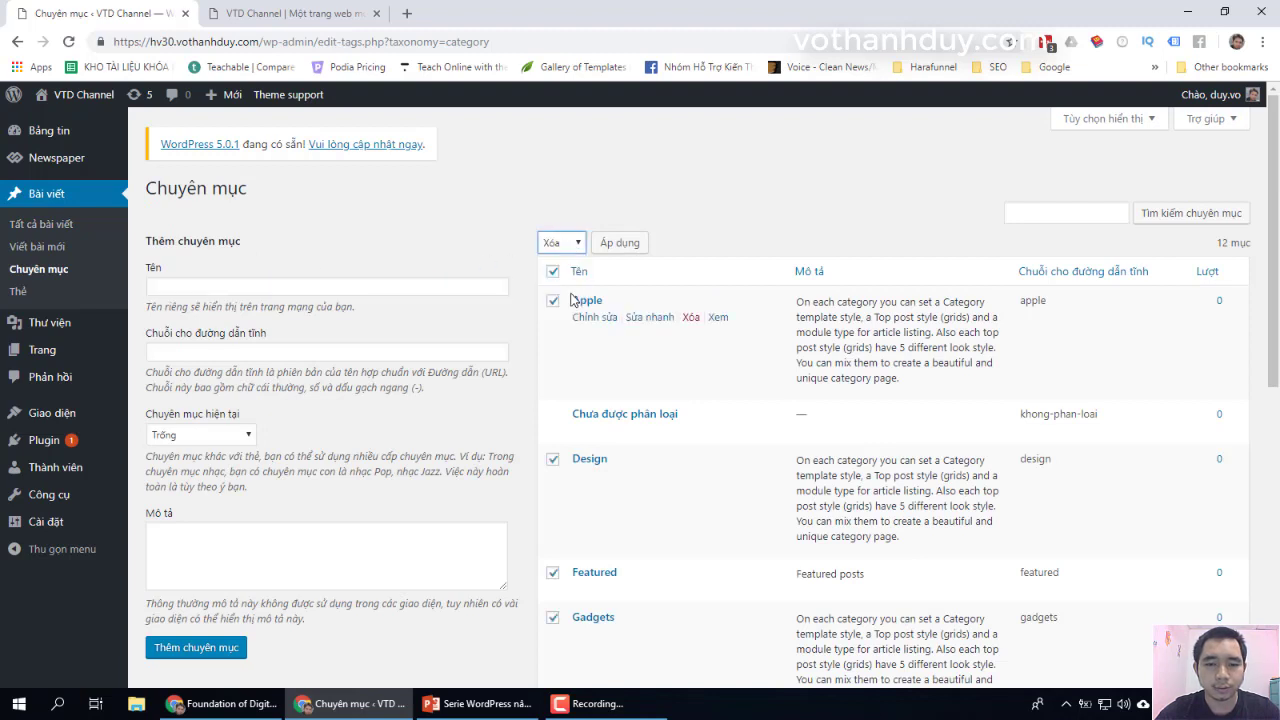
left_click(610, 247)
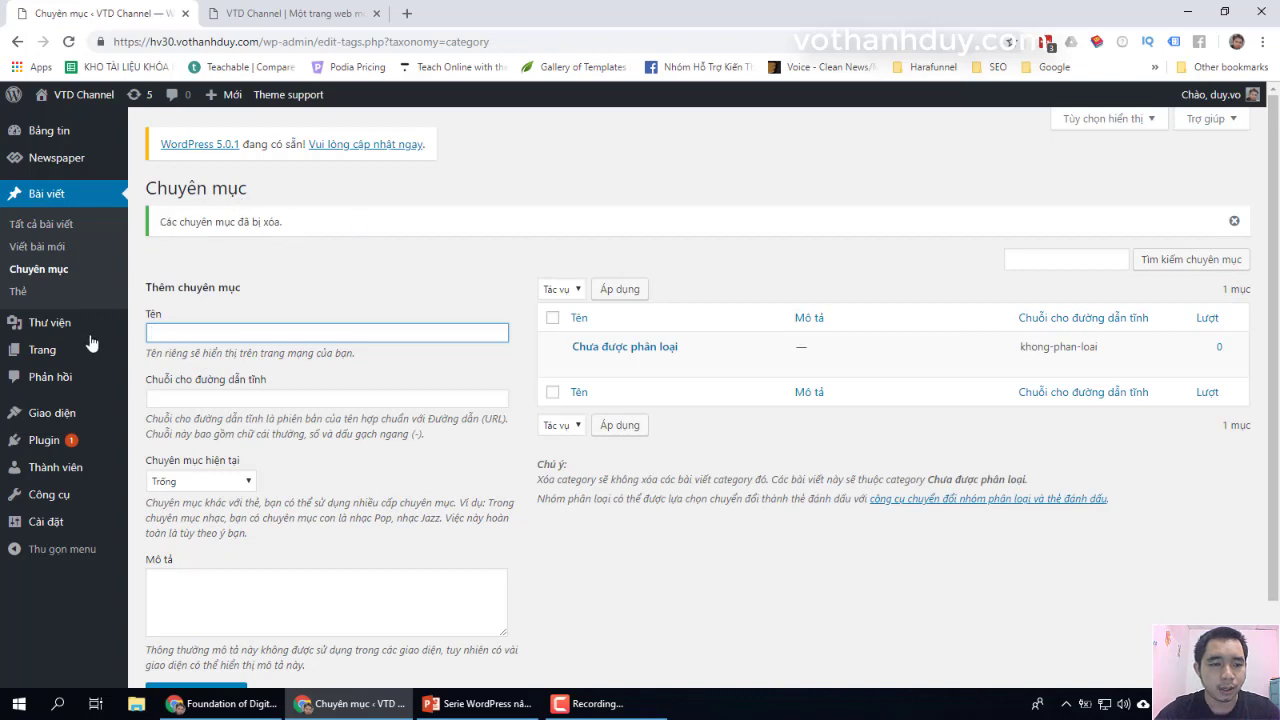
- Show the media library as a list and filter it to unattached files (Chưa được đính kèm)
mouse_move(86, 323)
left_click(155, 330)
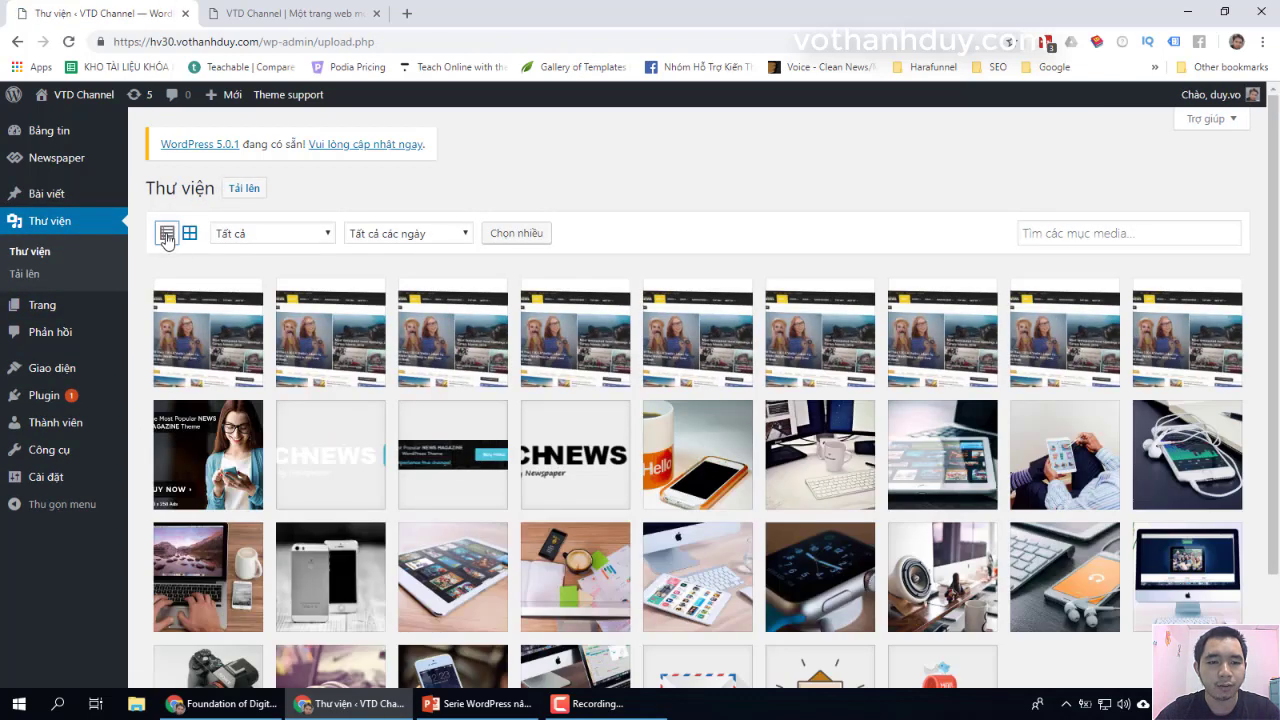
left_click(167, 234)
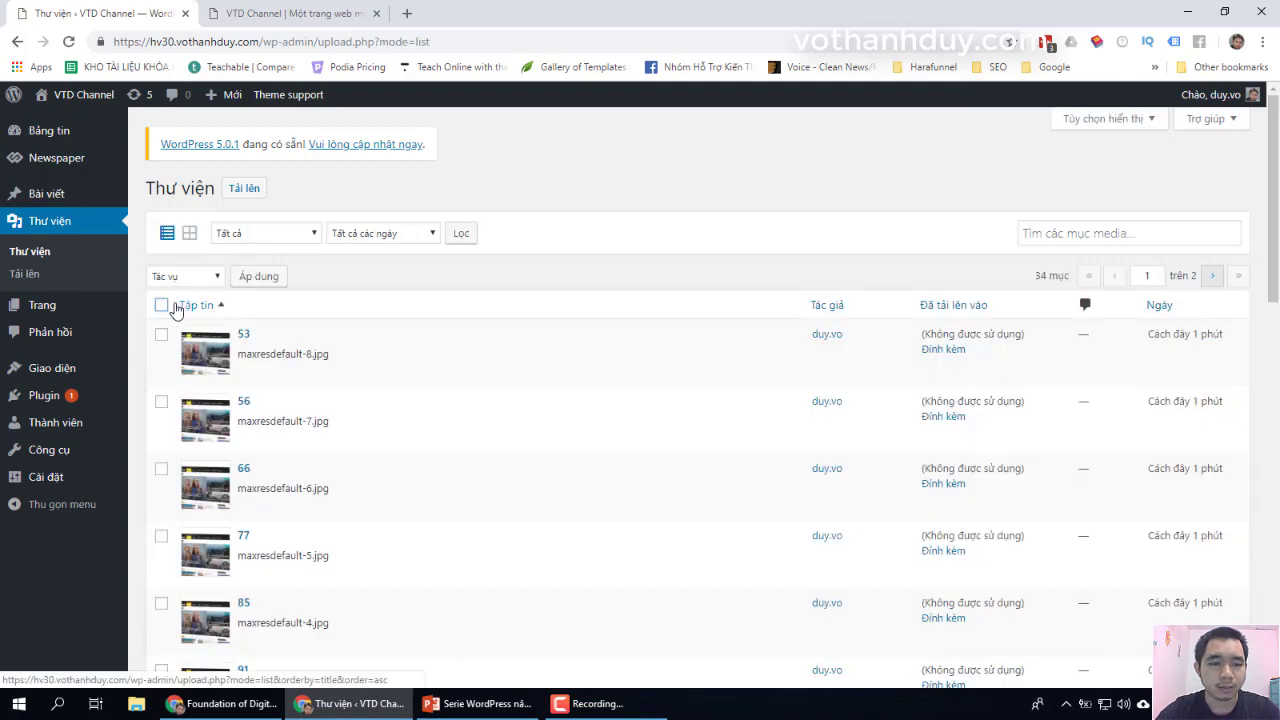
left_click(162, 305)
scroll(380, 402, "down", 8)
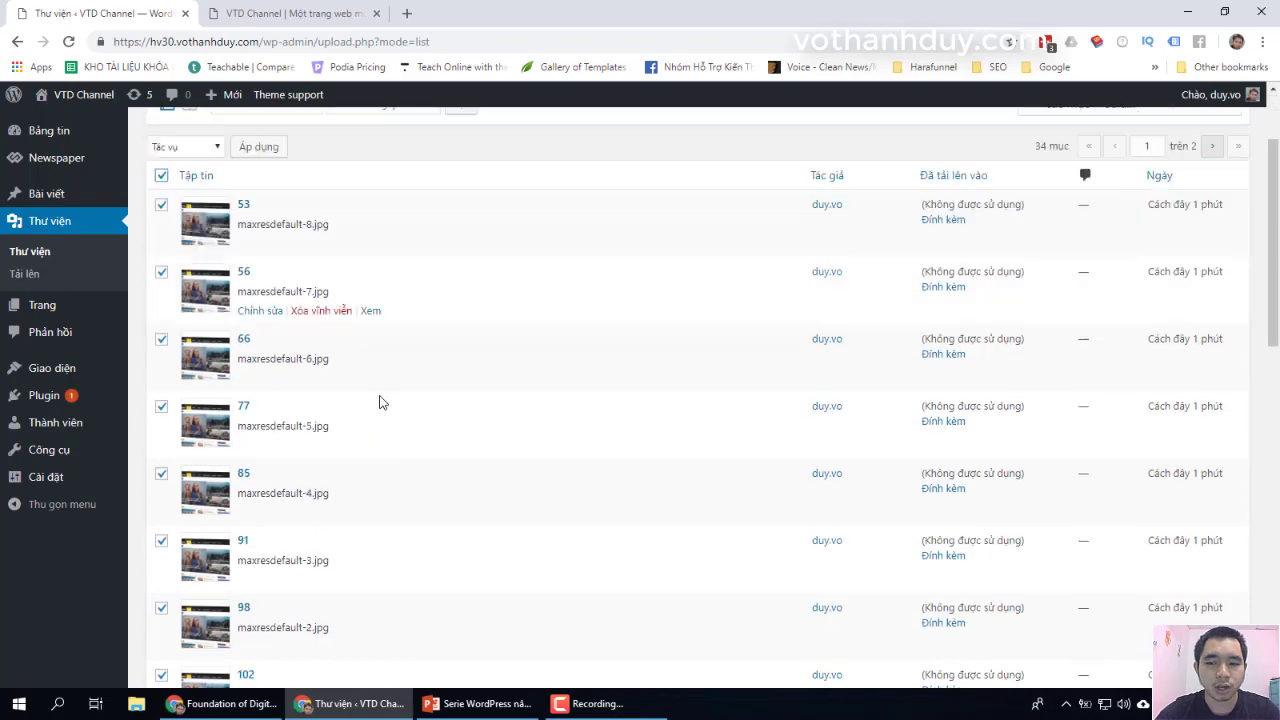
scroll(380, 402, "up", 8)
left_click(275, 235)
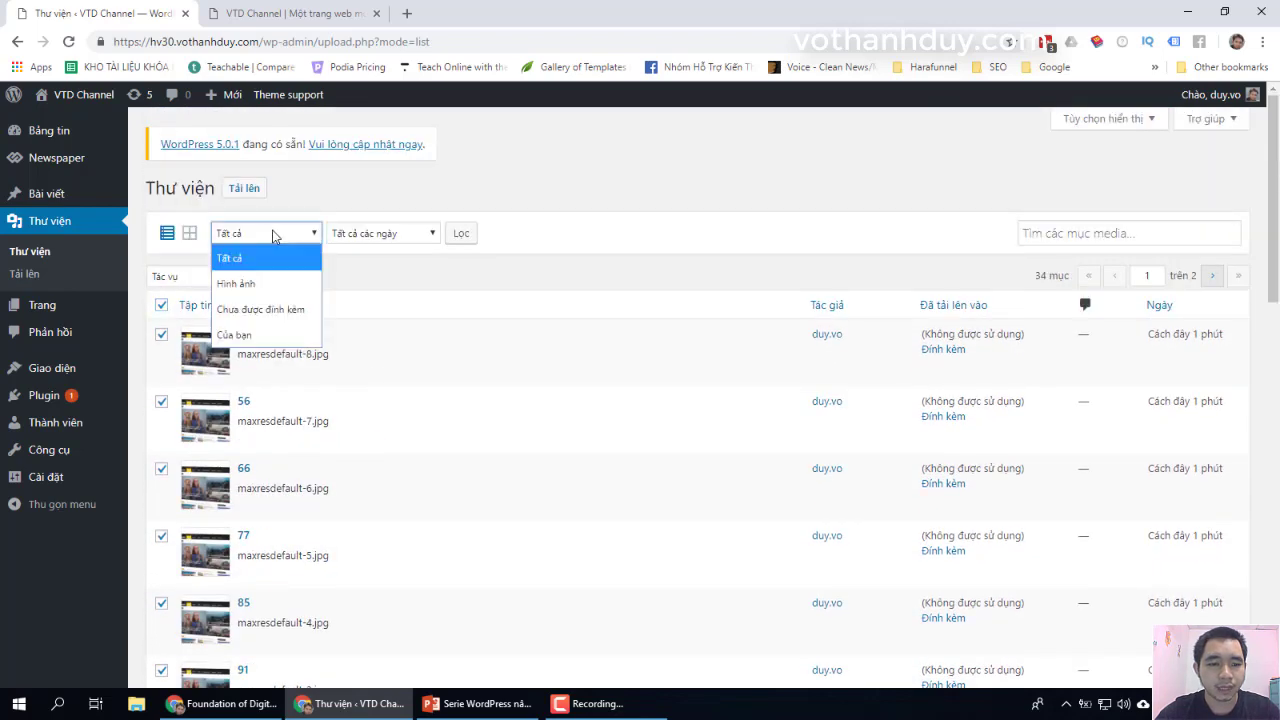
left_click(260, 312)
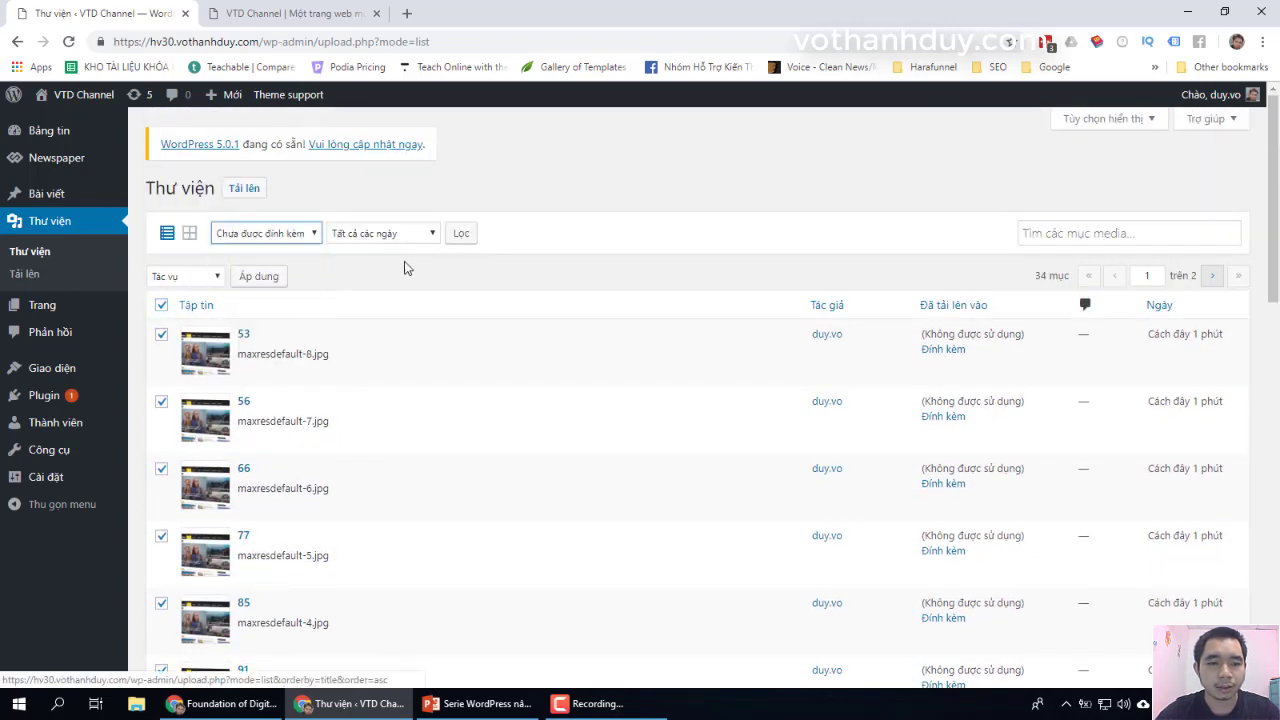
left_click(459, 238)
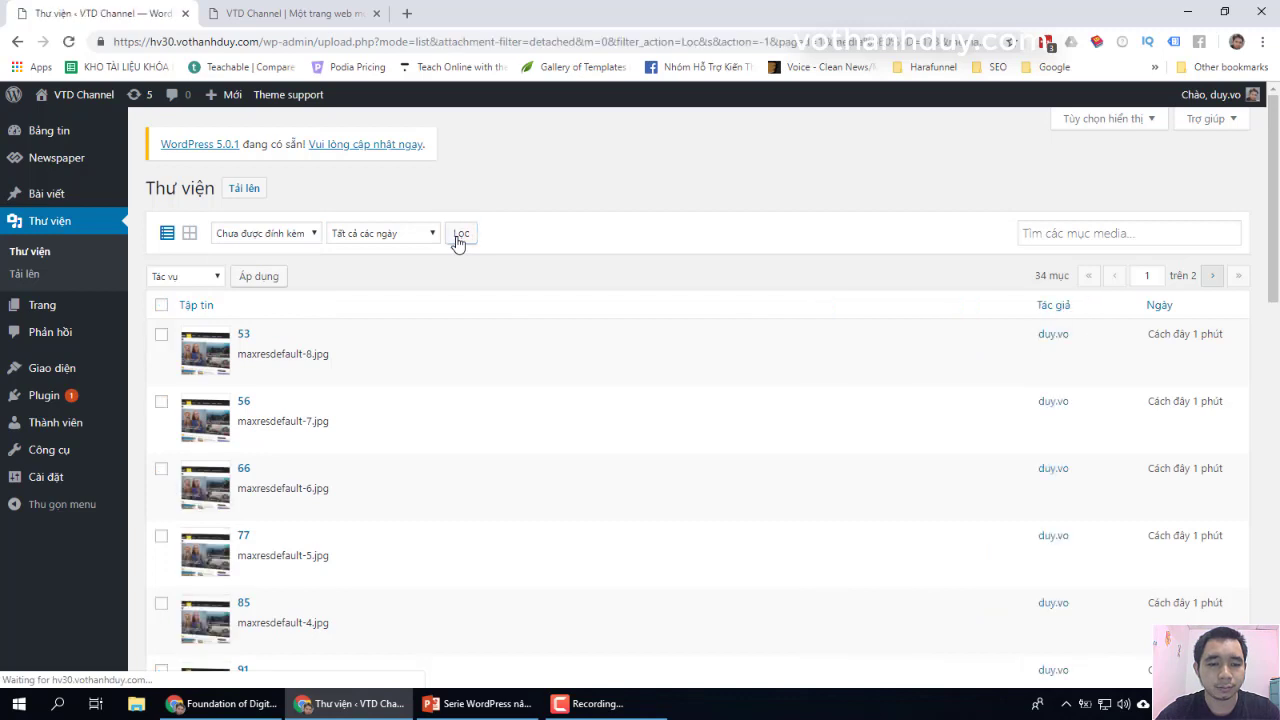
- Permanently delete all unattached media files on the first page of the list
left_click(161, 306)
left_click(185, 277)
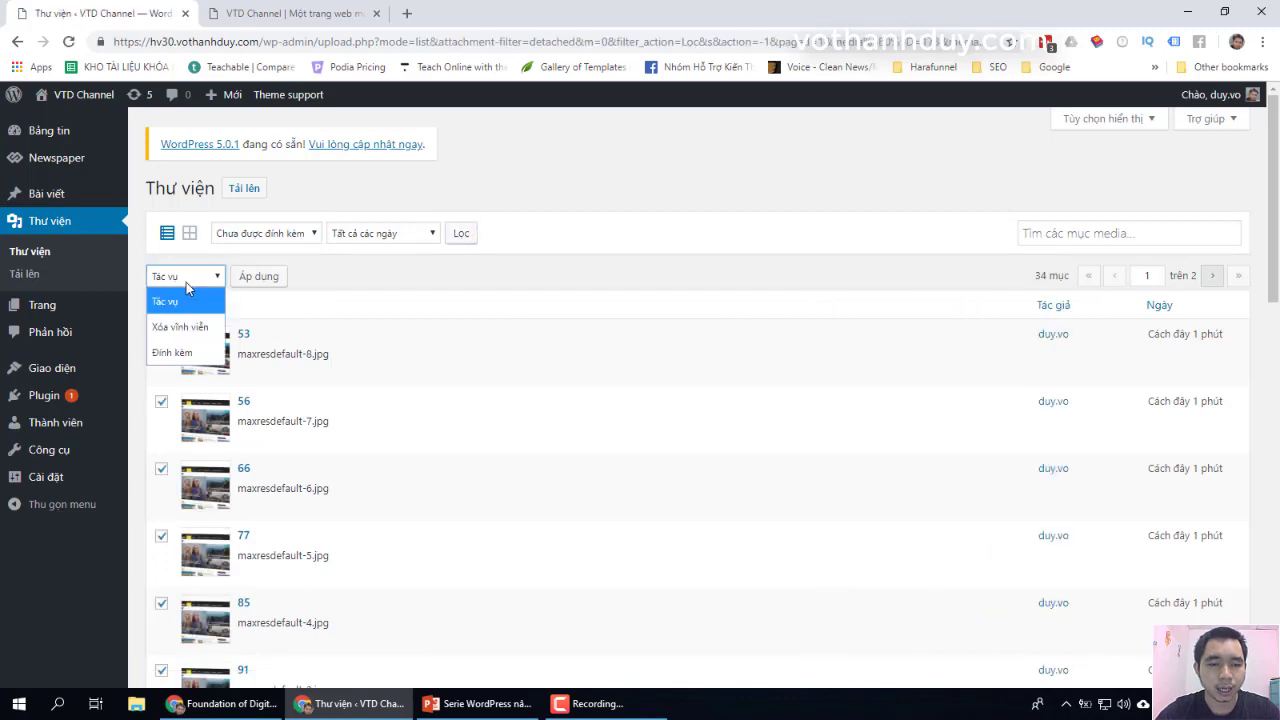
left_click(185, 326)
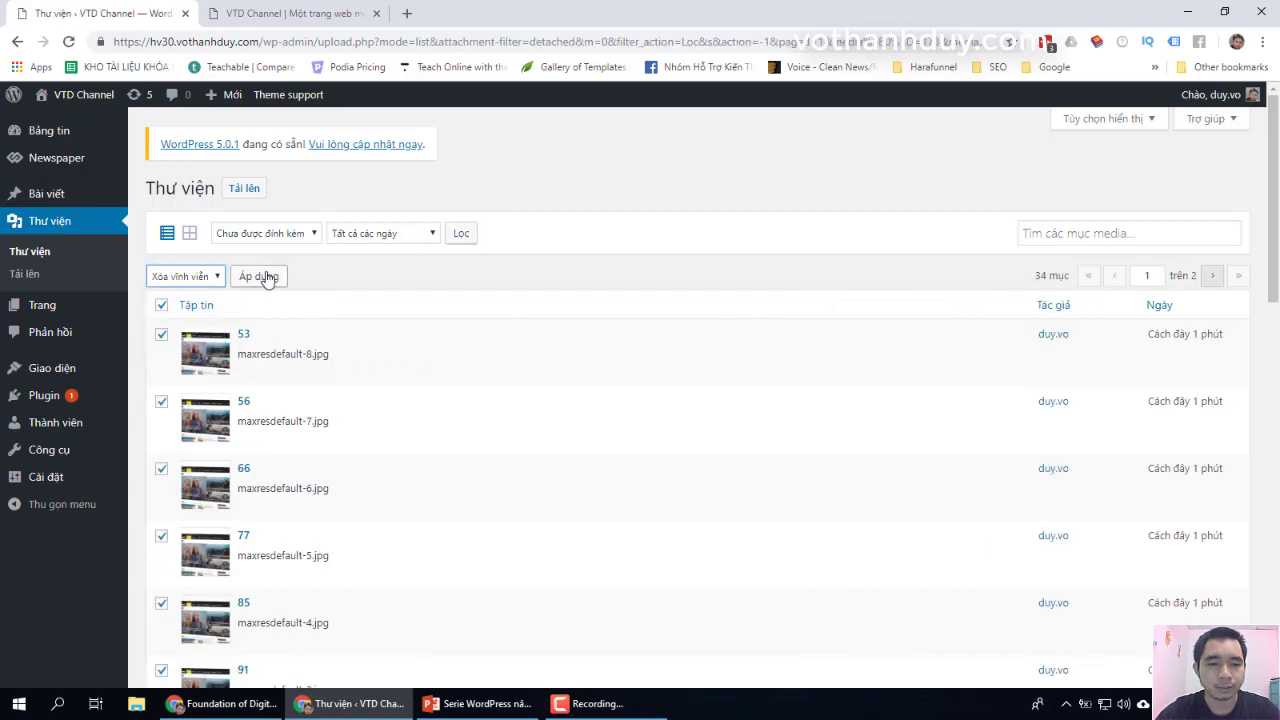
left_click(262, 277)
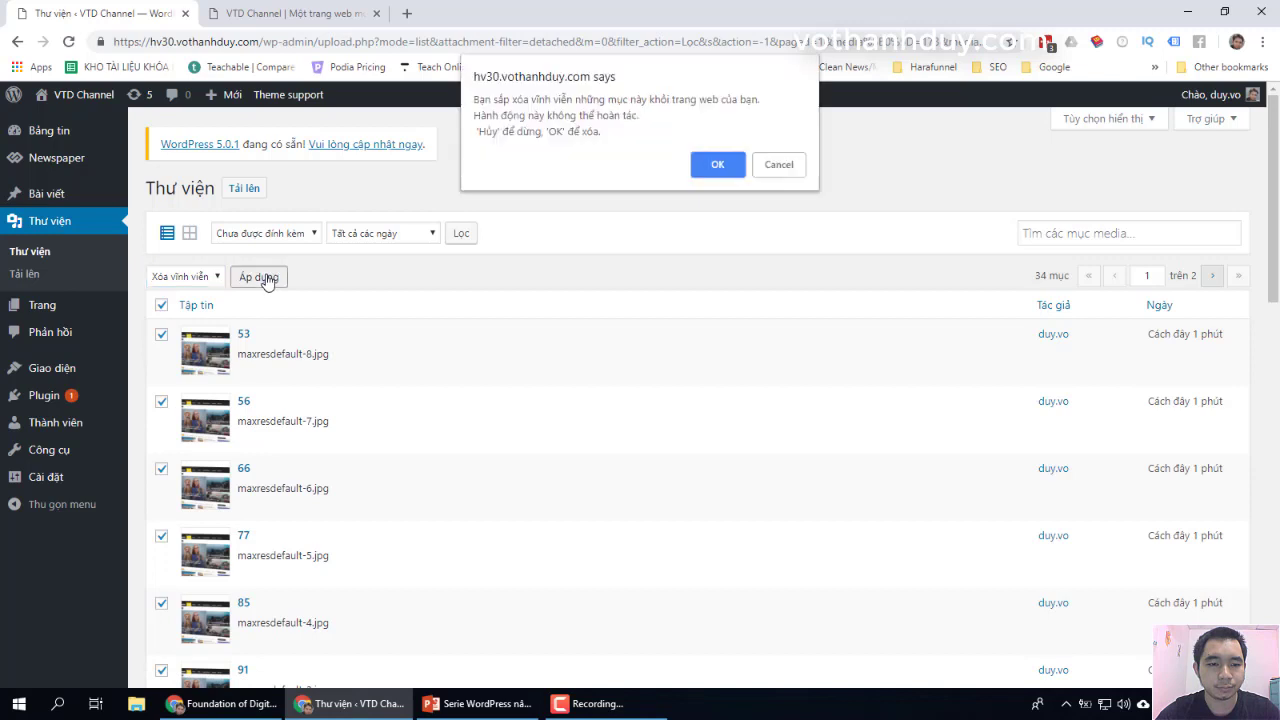
left_click(714, 166)
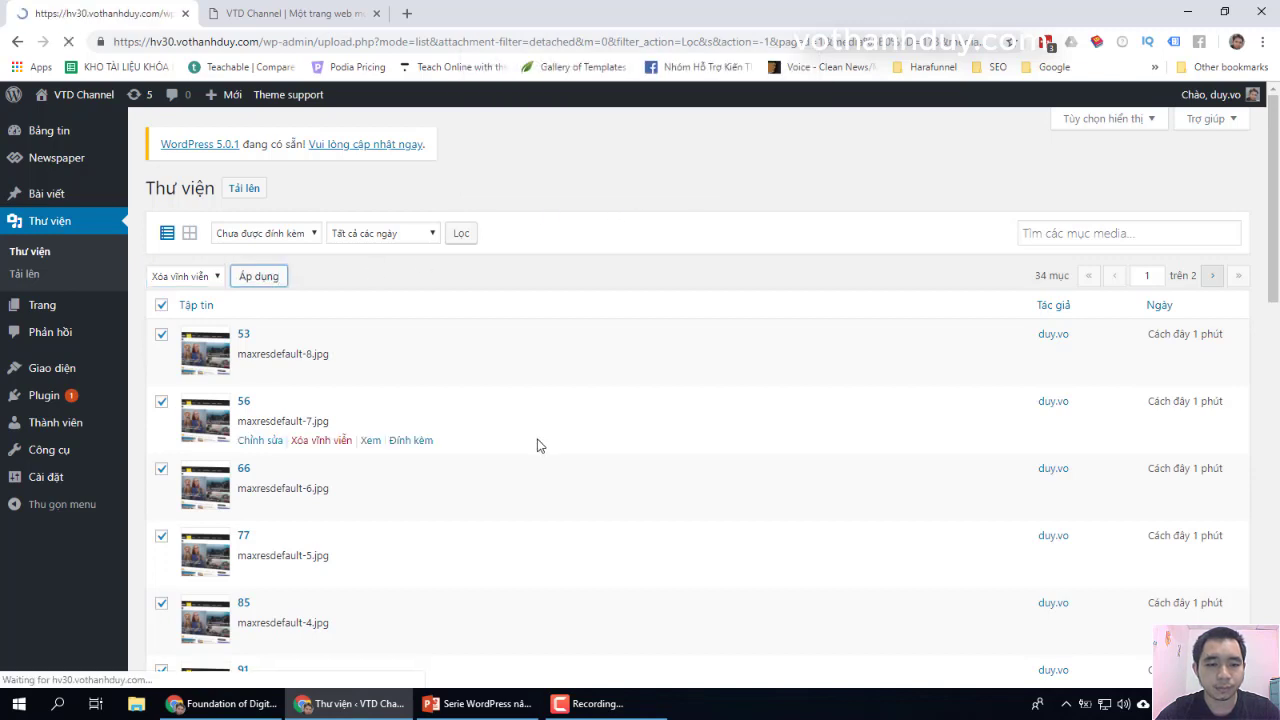
scroll(537, 446, "down", 8)
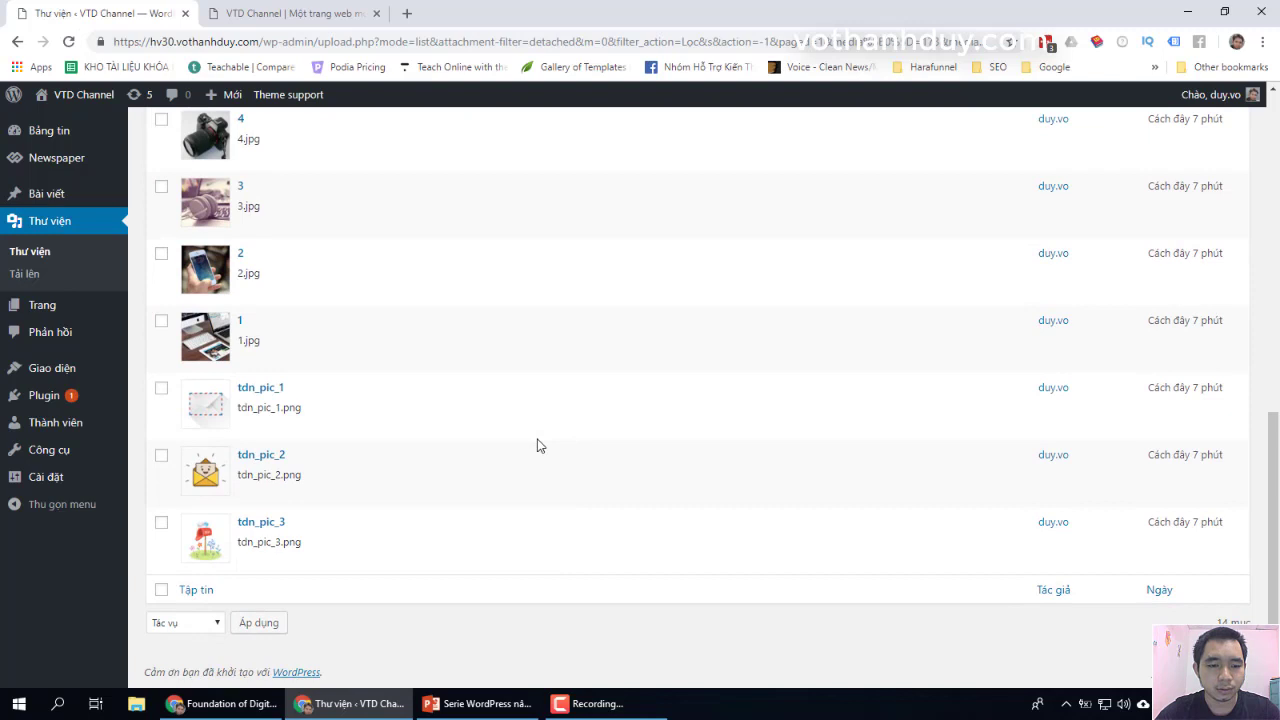
scroll(537, 446, "up", 10)
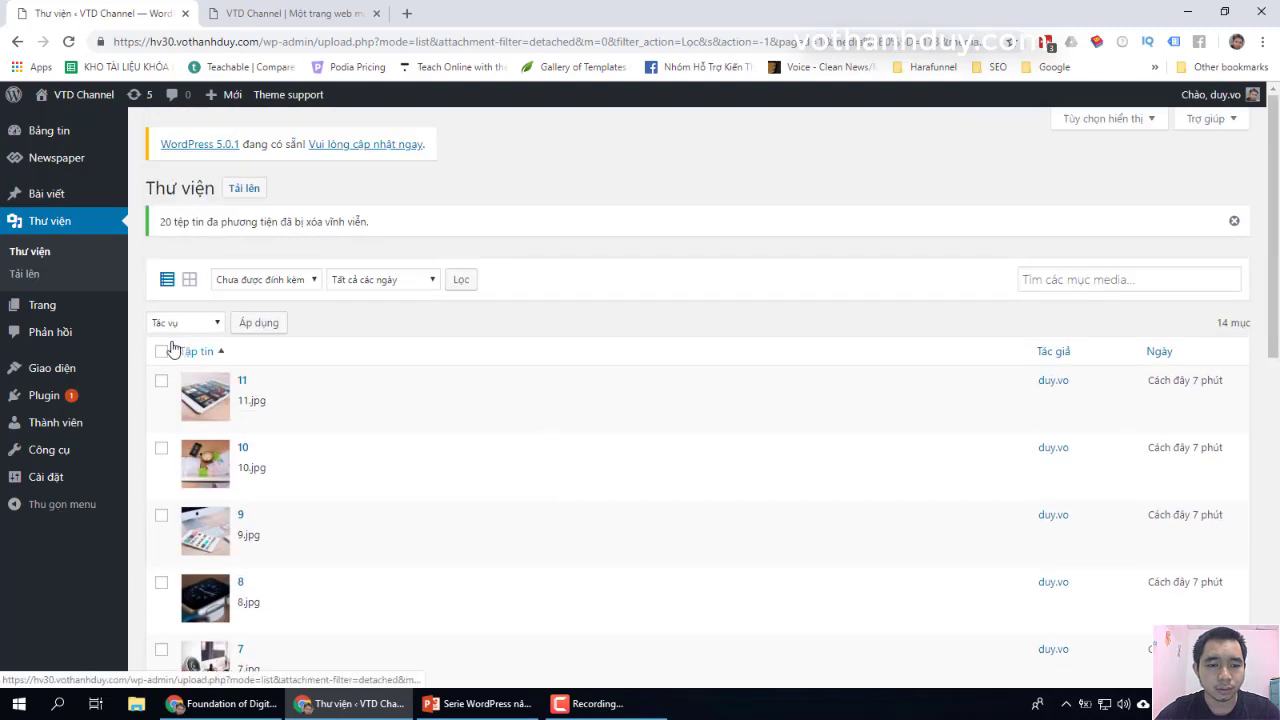
left_click(163, 353)
left_click(200, 325)
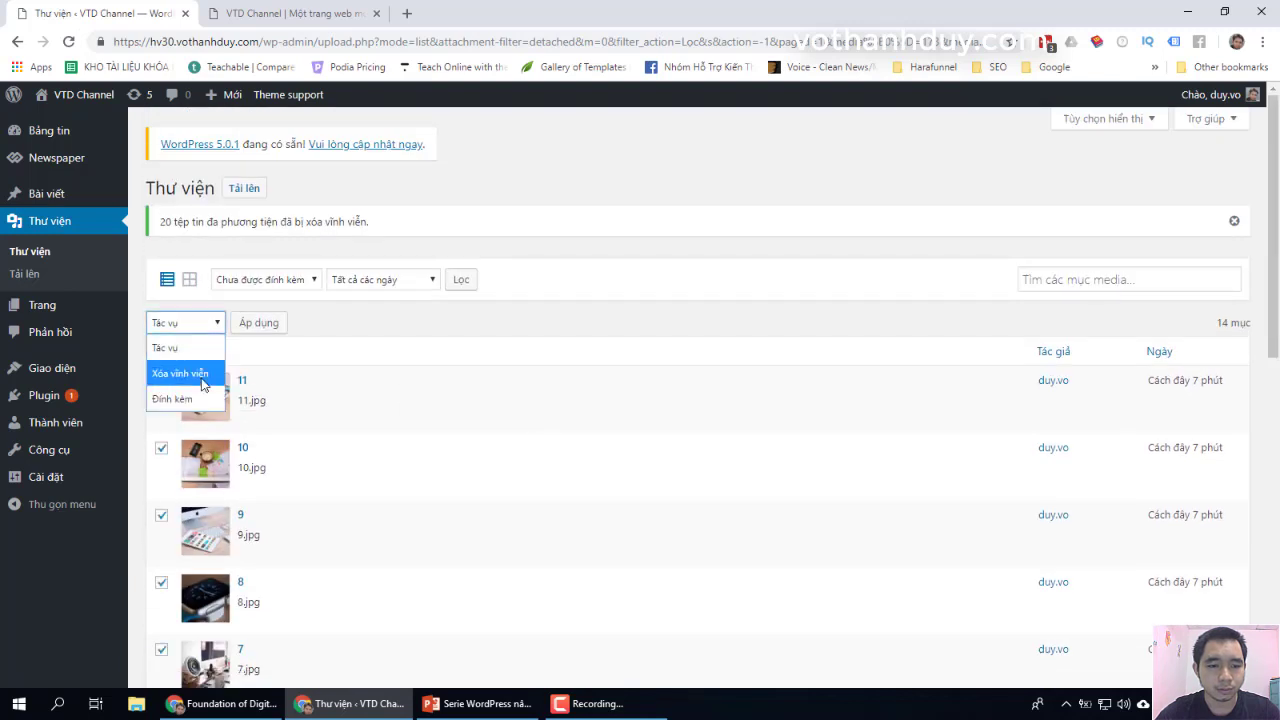
left_click(389, 348)
left_click(389, 348)
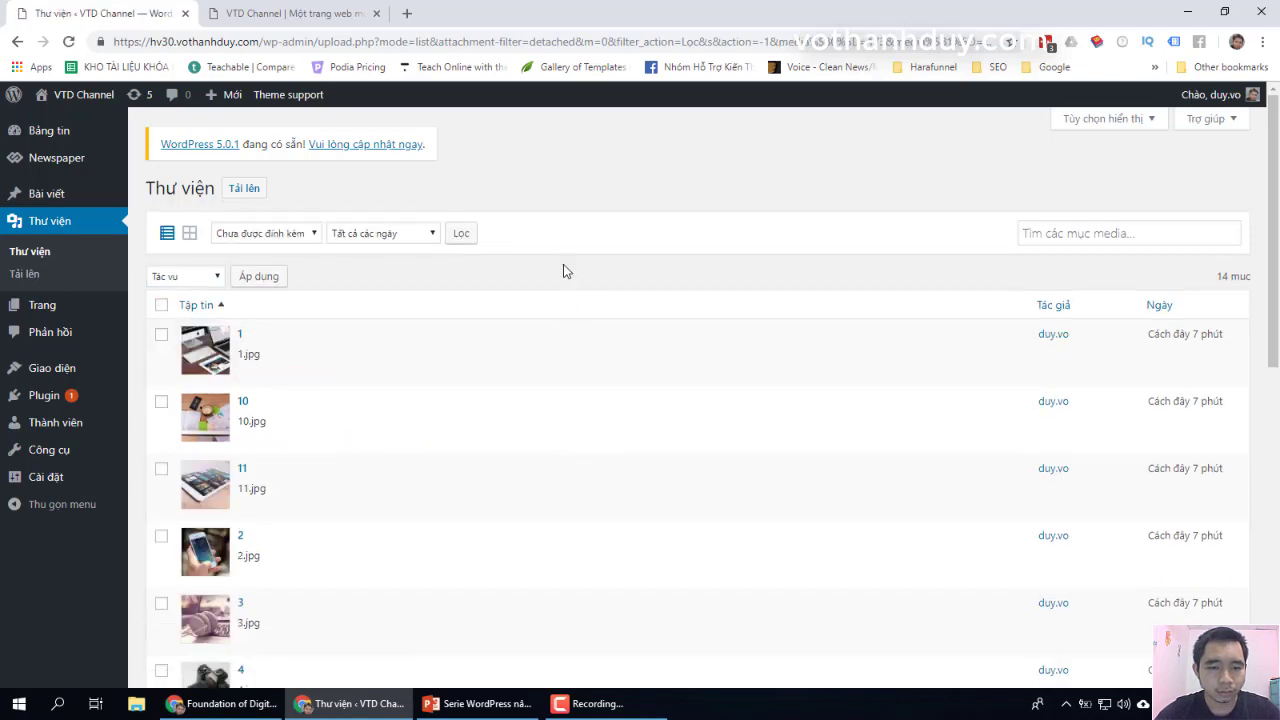
- Permanently delete all remaining unattached media files in the list, from 1.jpg through tdn_pic_3.png
scroll(563, 271, "down", 7)
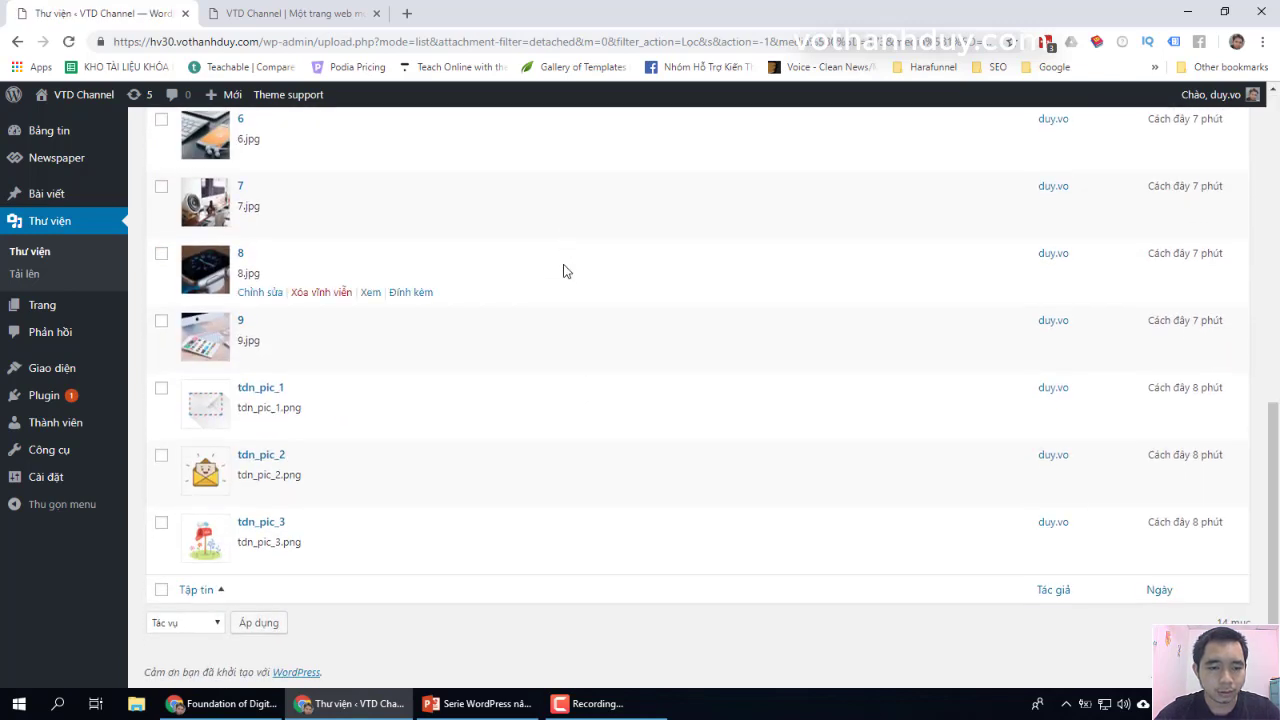
scroll(563, 271, "up", 7)
scroll(563, 268, "down", 7)
scroll(563, 268, "up", 8)
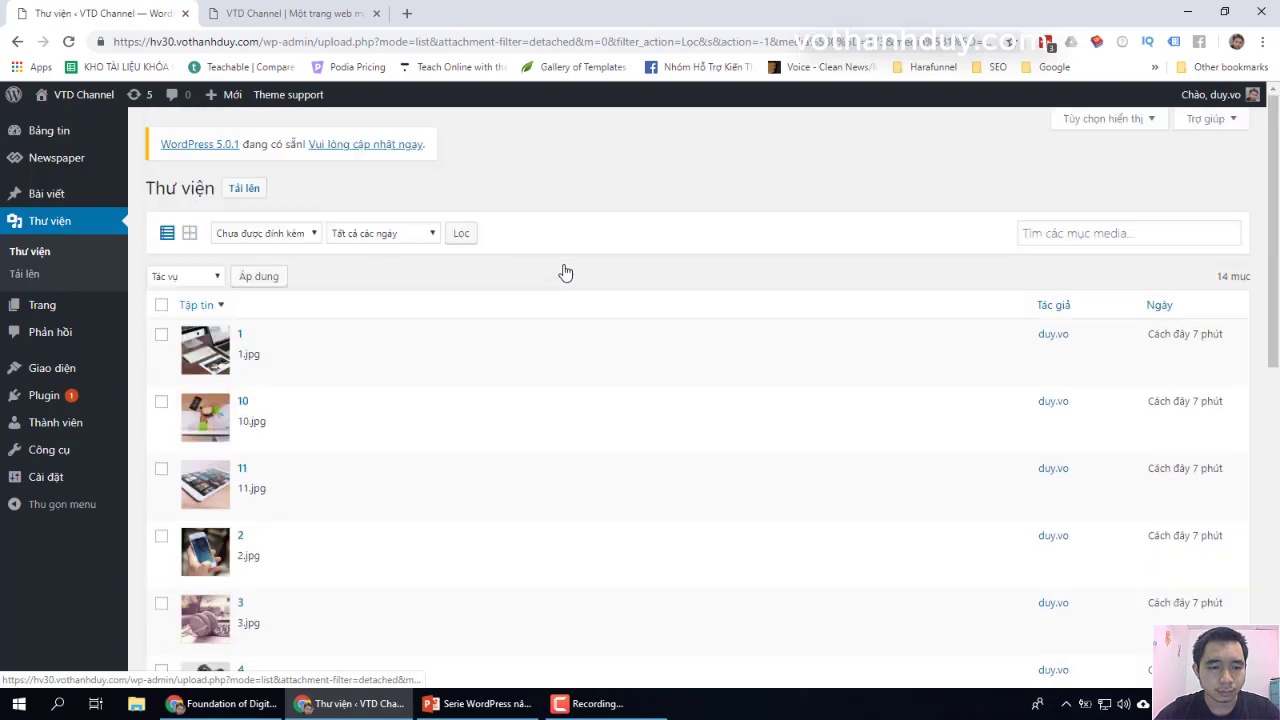
left_click(161, 304)
left_click(184, 277)
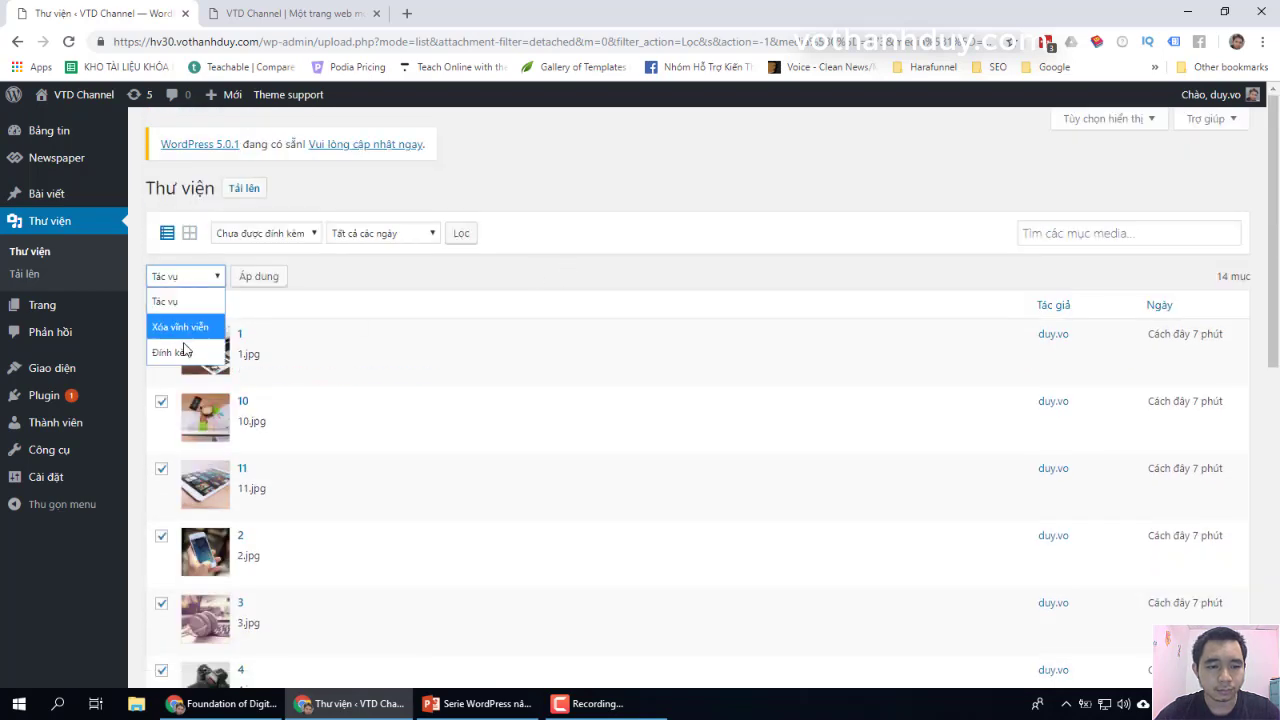
left_click(180, 326)
left_click(258, 276)
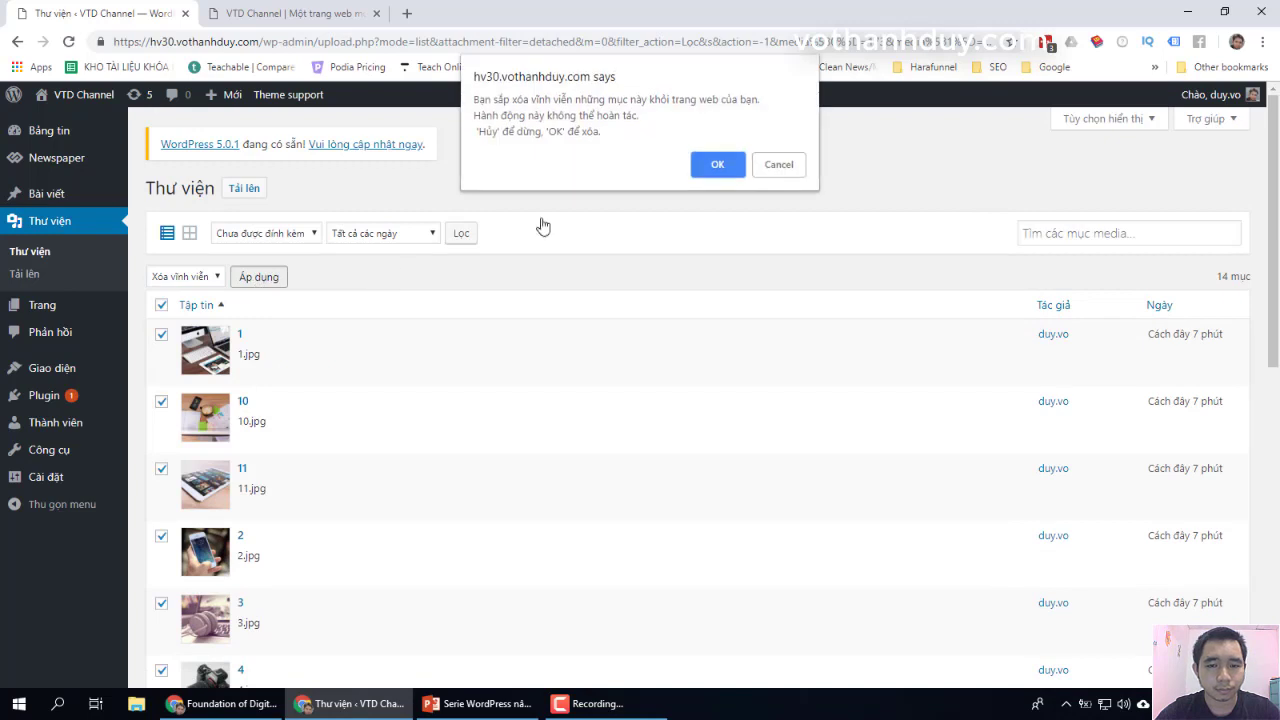
left_click(715, 165)
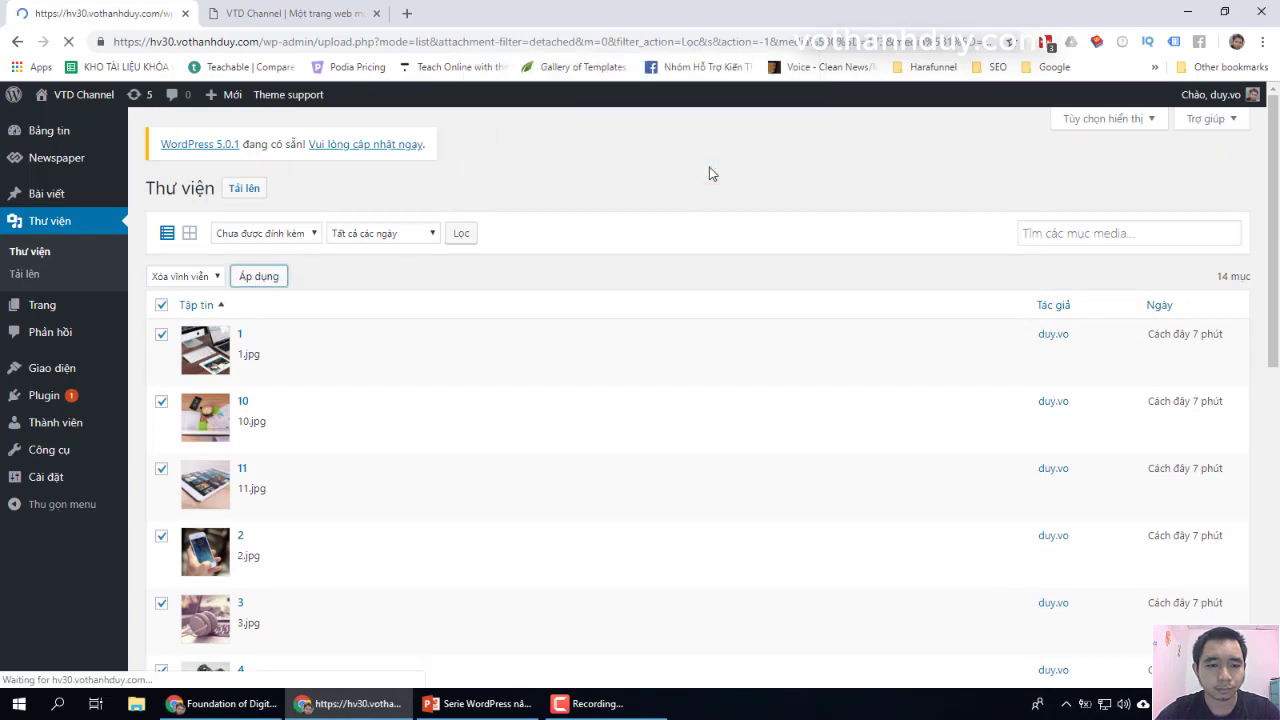
- Try to permanently delete the unattached images tdn_pic_1, tdn_pic_2 and tdn_pic_3
left_click(163, 350)
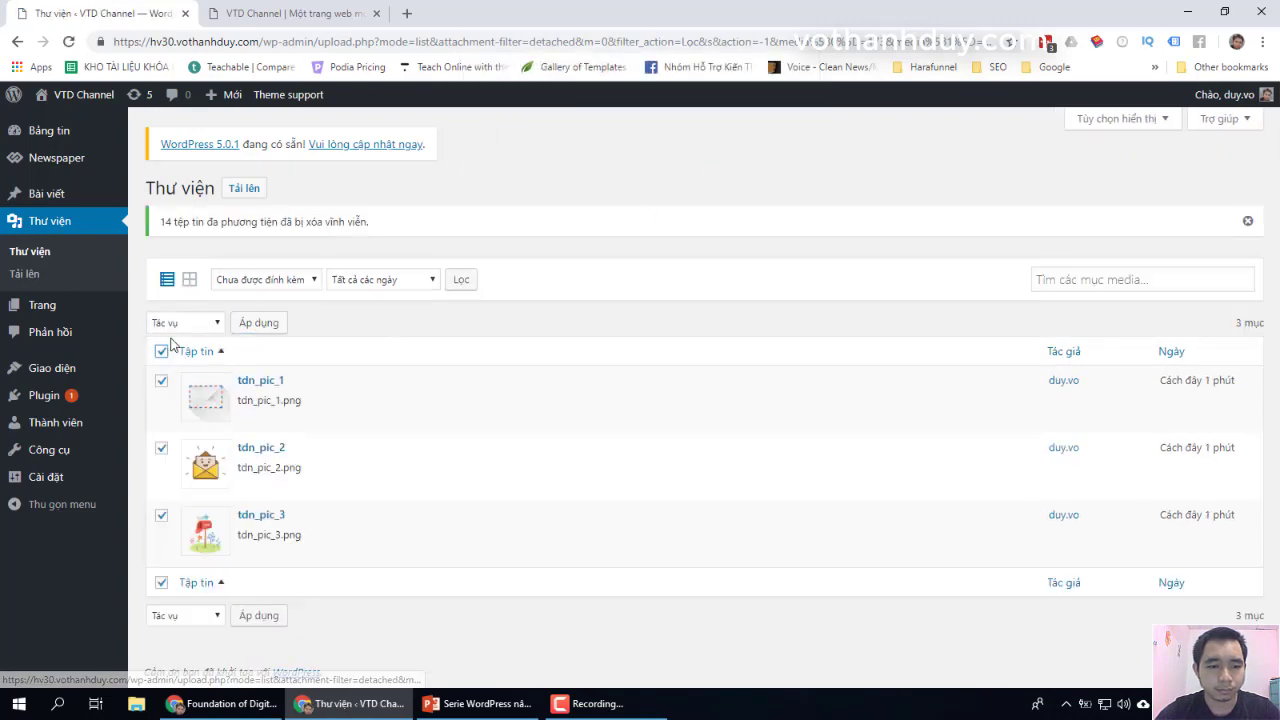
left_click(183, 323)
left_click(180, 374)
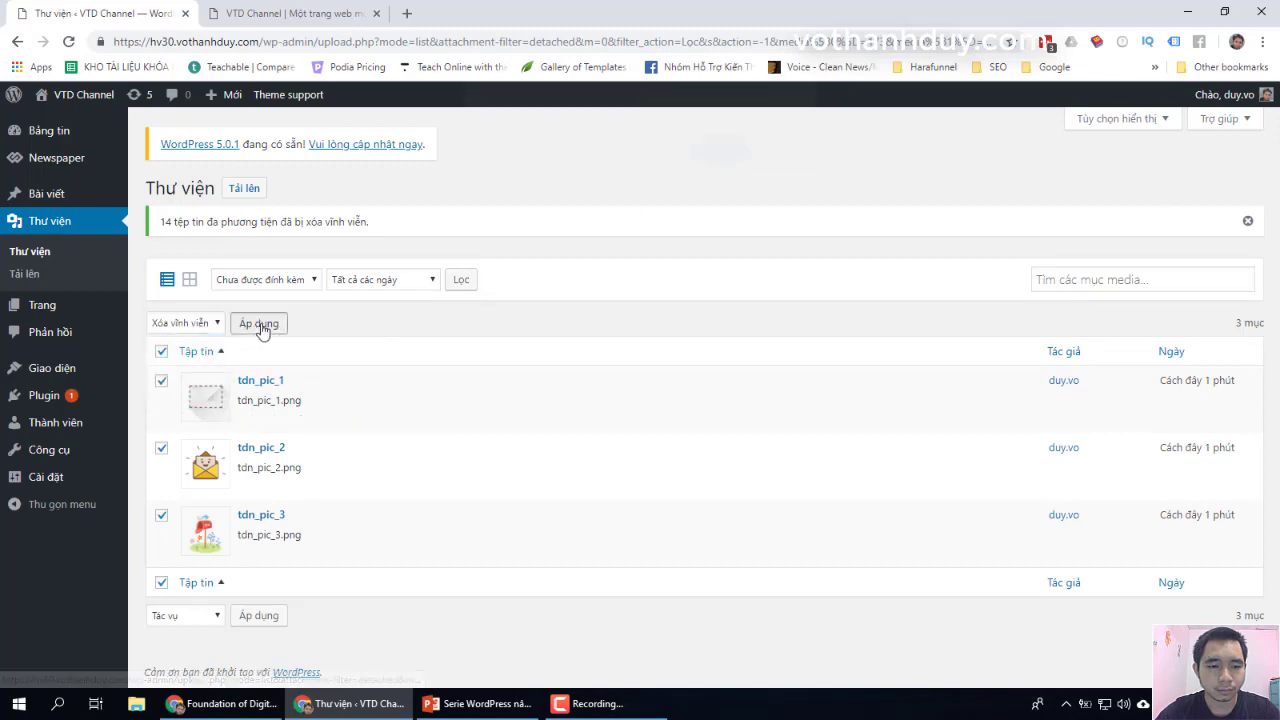
left_click(258, 323)
left_click(716, 165)
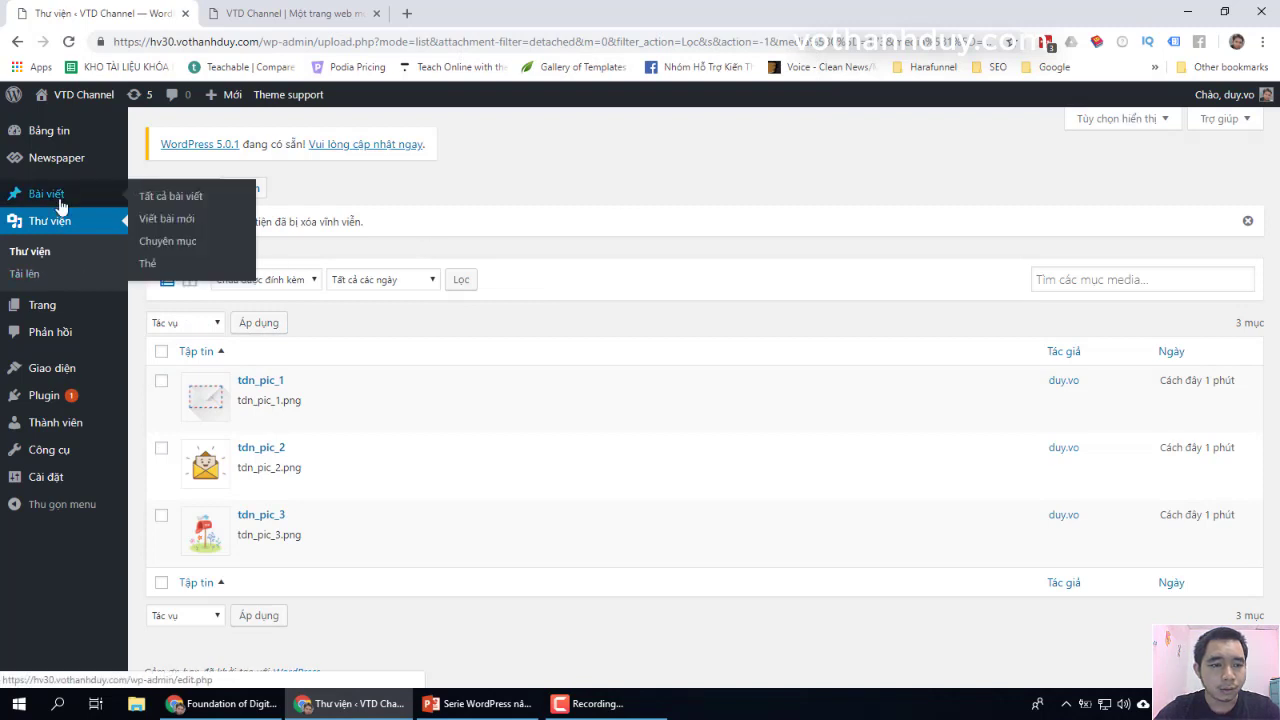
- Move the pages Chính sách bảo mật and Trang Mẫu to the trash, and permanently empty the pages trash
left_click(150, 306)
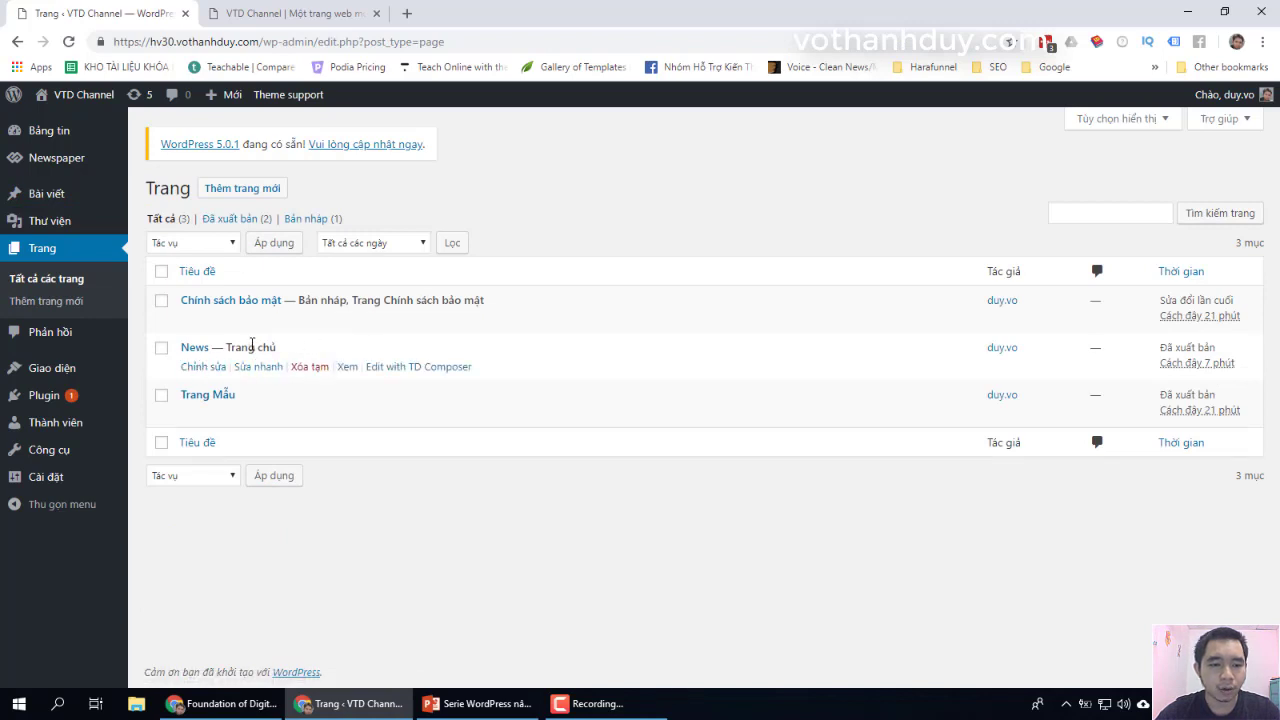
left_click(161, 300)
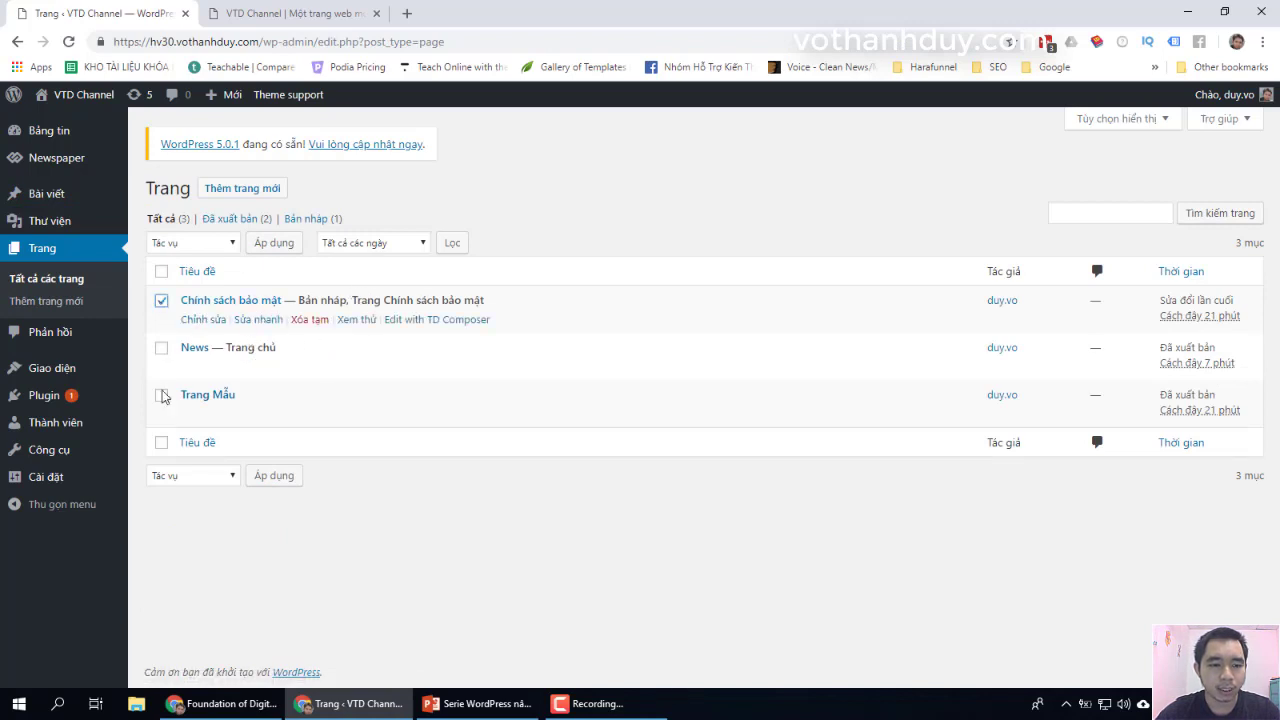
left_click(161, 396)
left_click(192, 243)
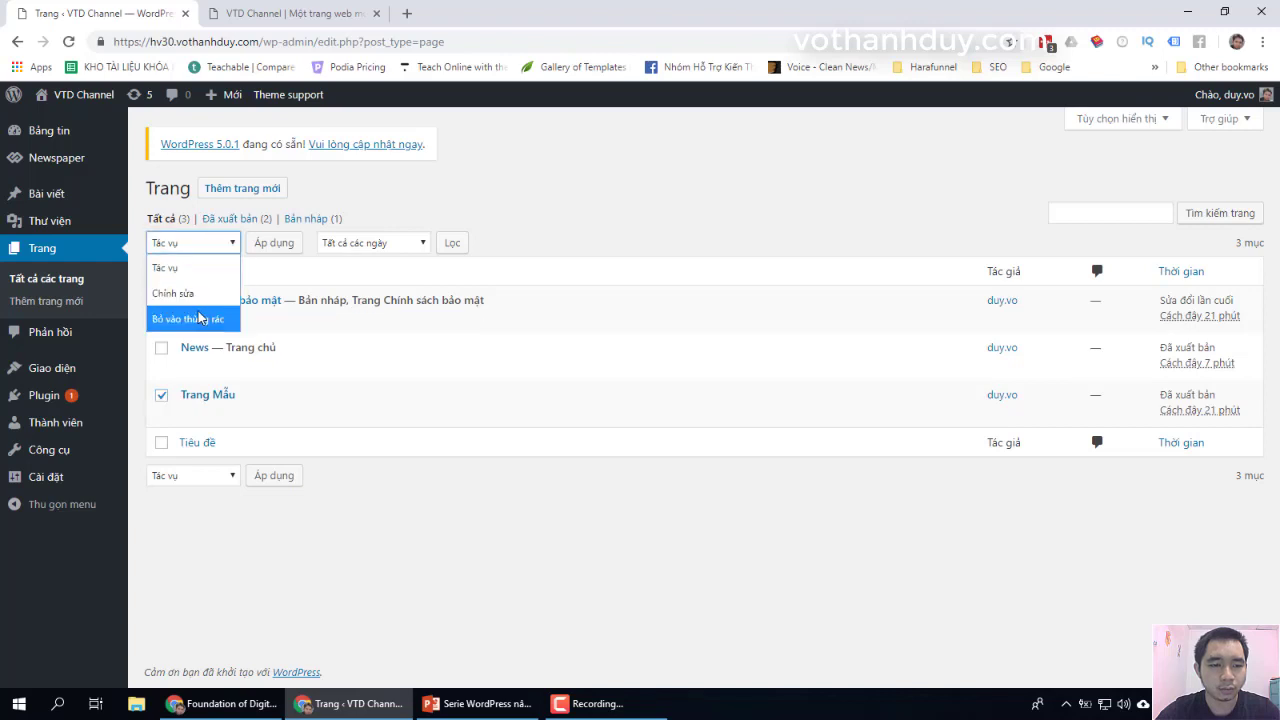
left_click(186, 317)
left_click(268, 243)
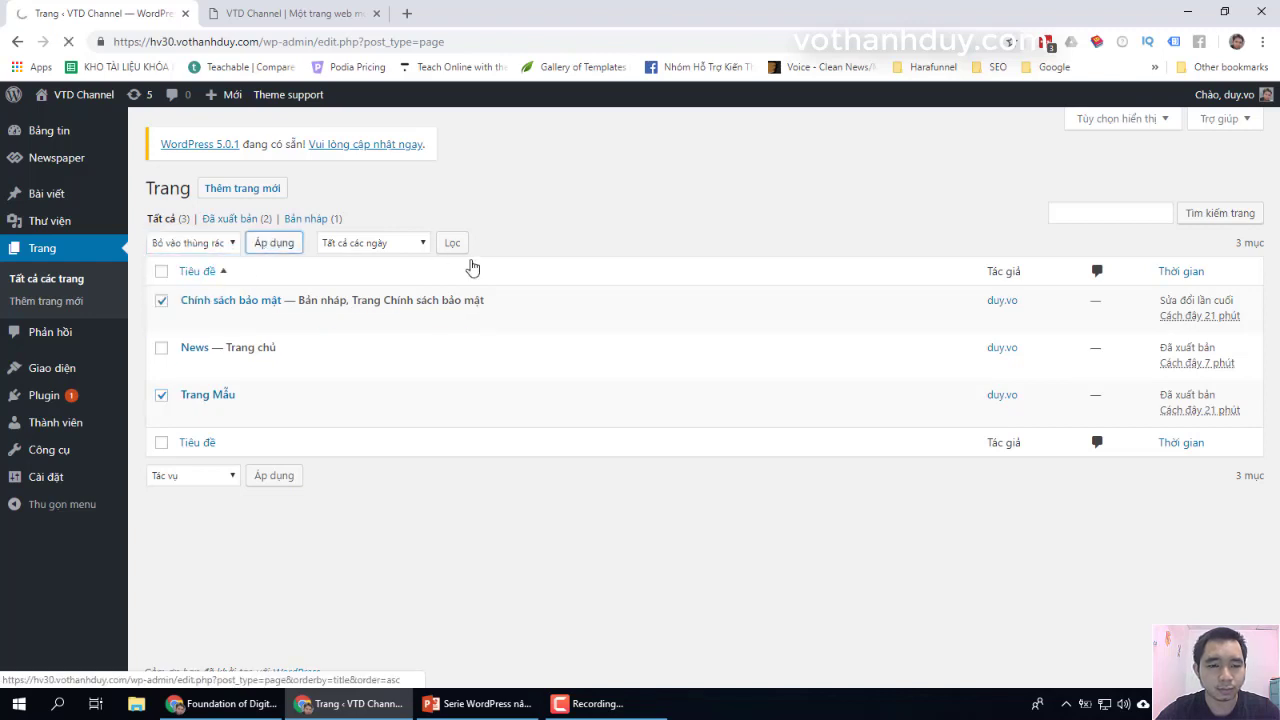
left_click(326, 266)
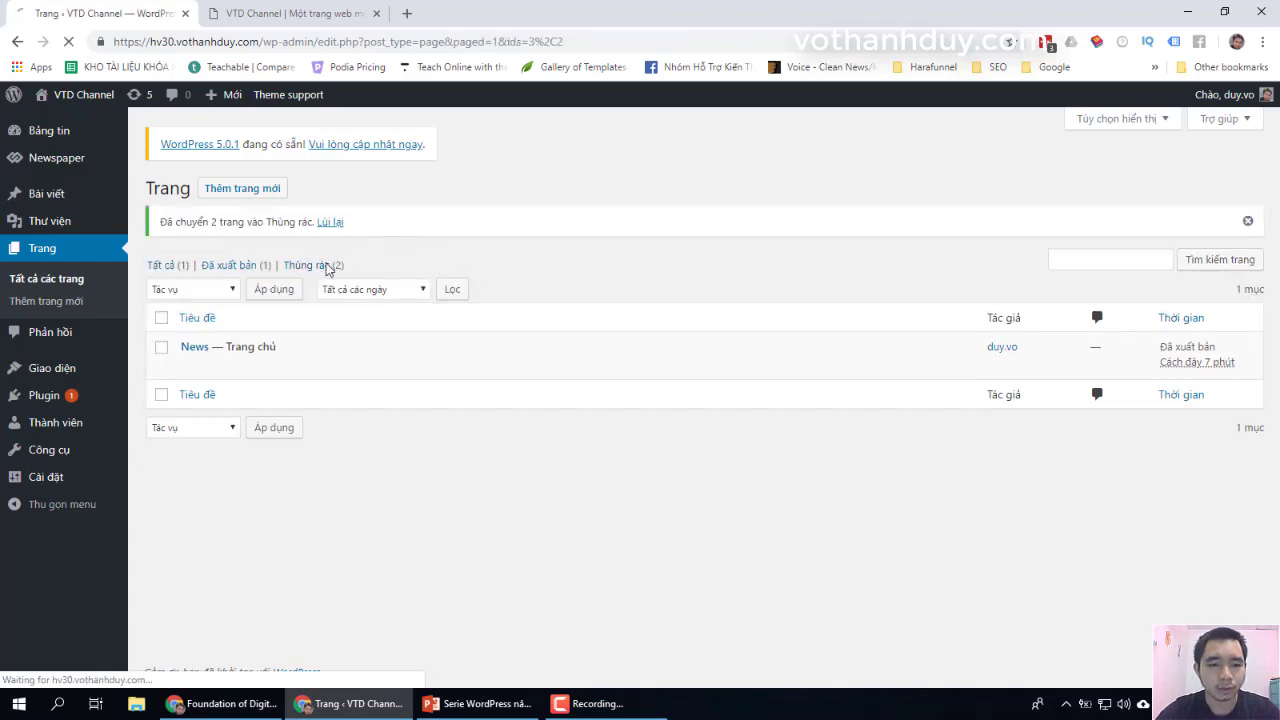
left_click(492, 243)
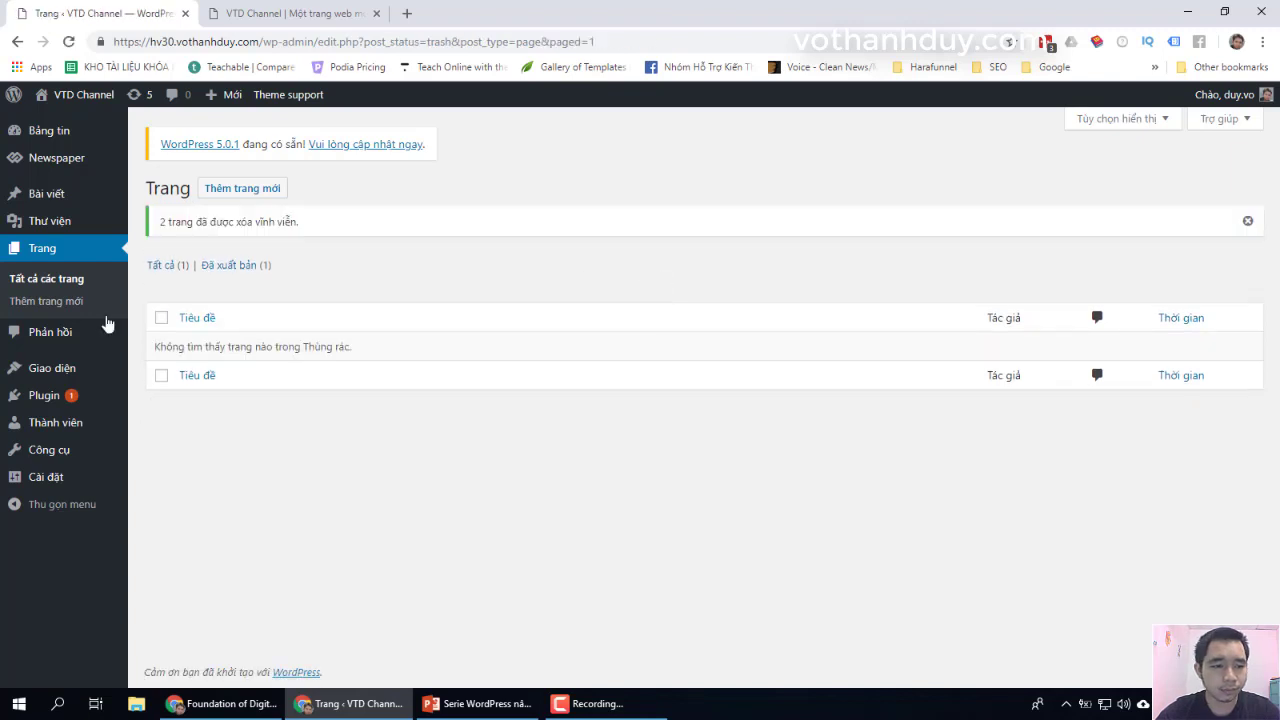
- Delete the inactive plugins Chào Dolly and Akismet Anti-Spam from the installed plugins
left_click(143, 403)
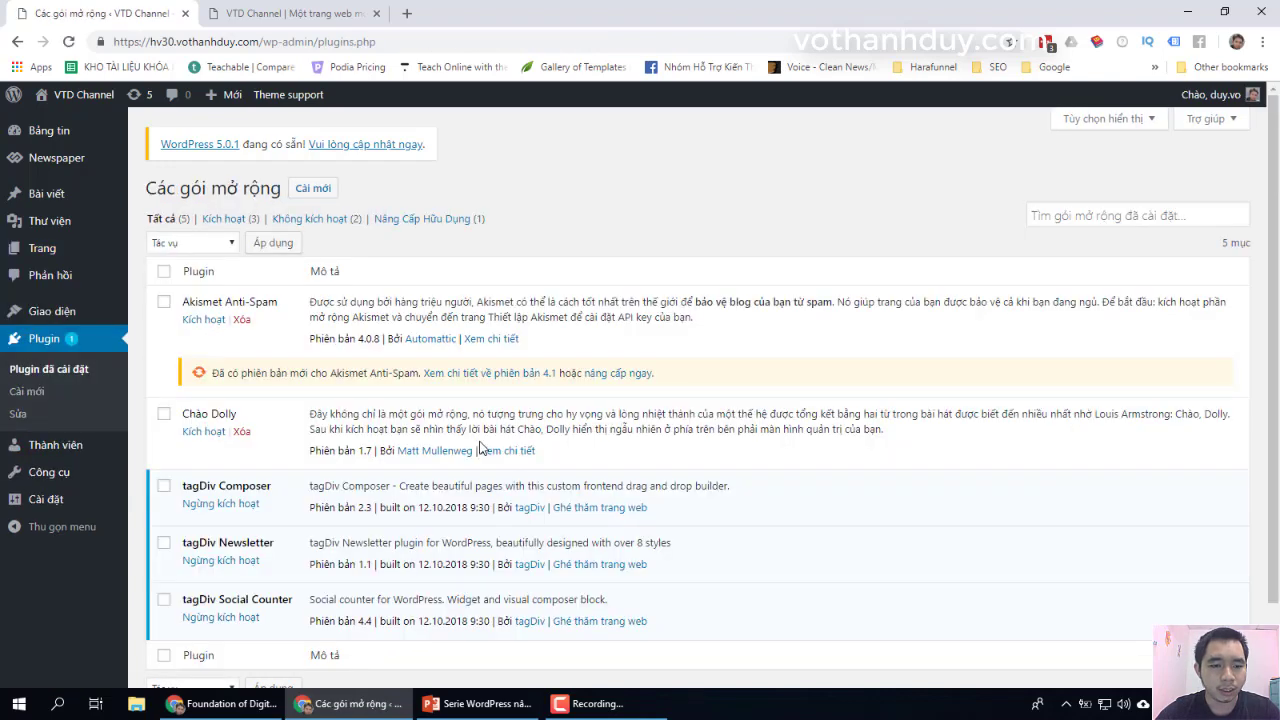
scroll(479, 448, "down", 1)
scroll(479, 448, "up", 1)
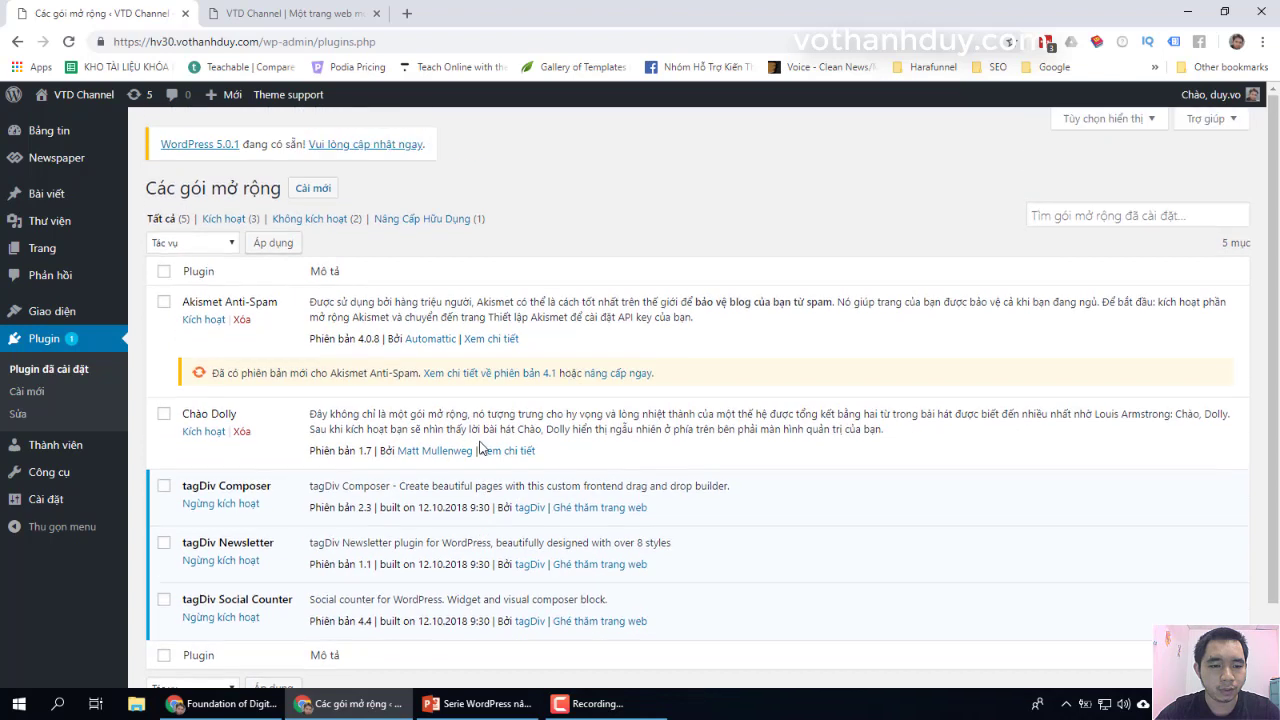
left_click(242, 432)
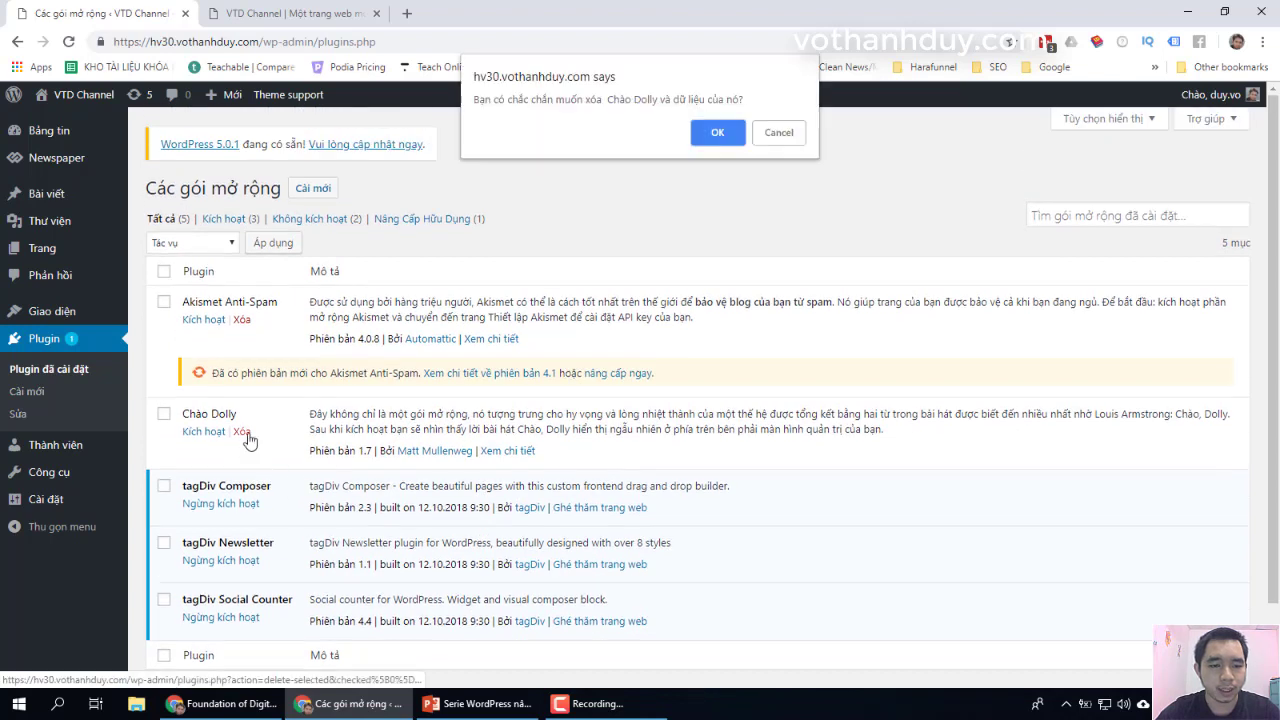
left_click(717, 132)
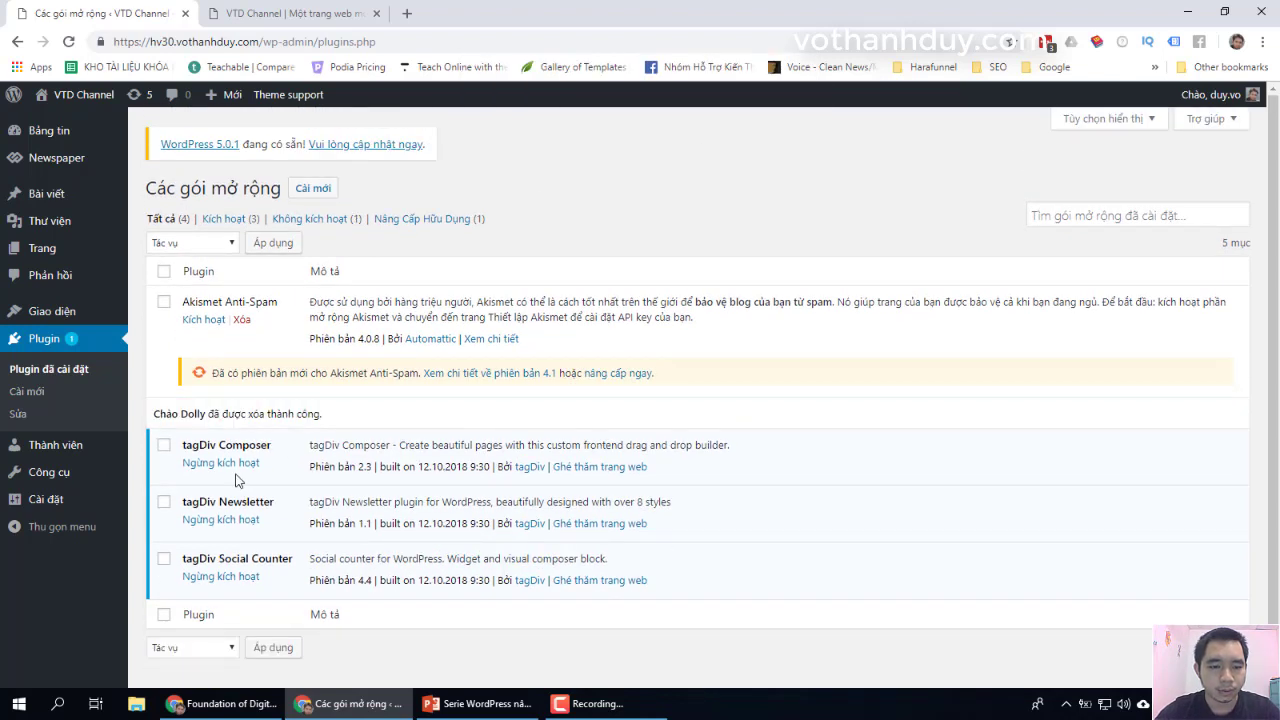
left_click(241, 320)
left_click(728, 155)
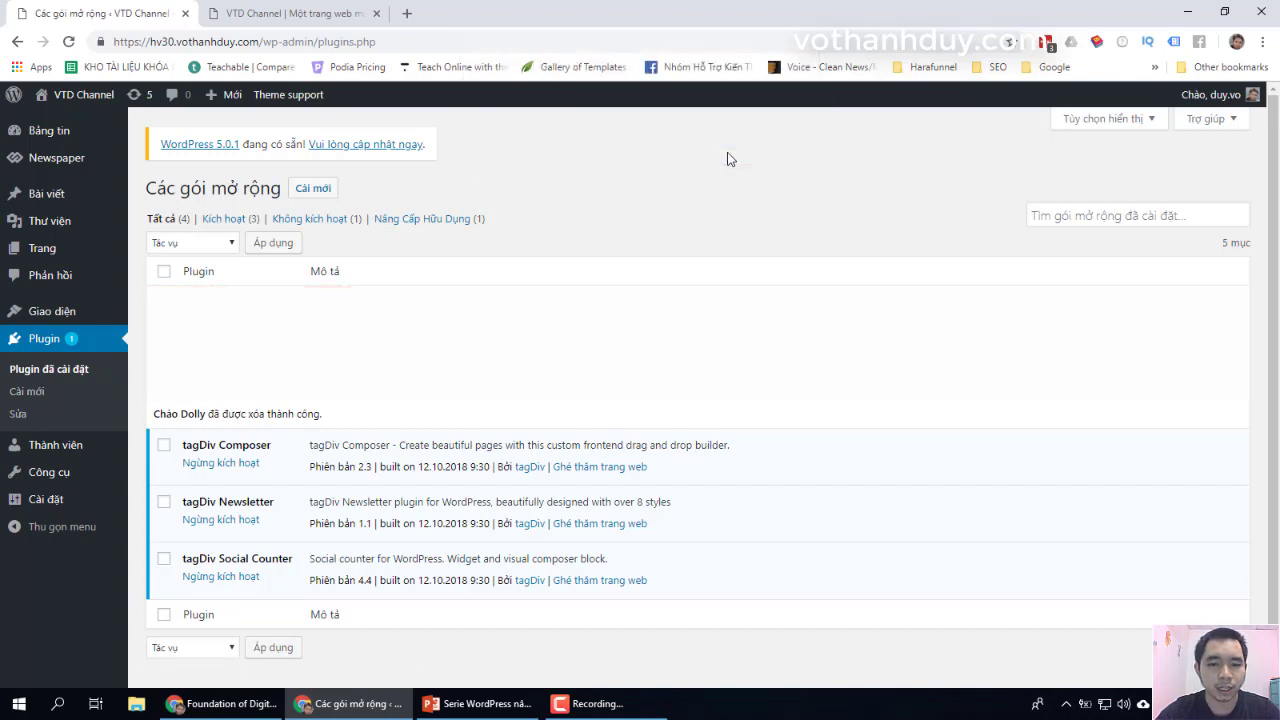
- Open the installed themes and delete the unused 2016 (Twenty Sixteen) theme
mouse_move(75, 320)
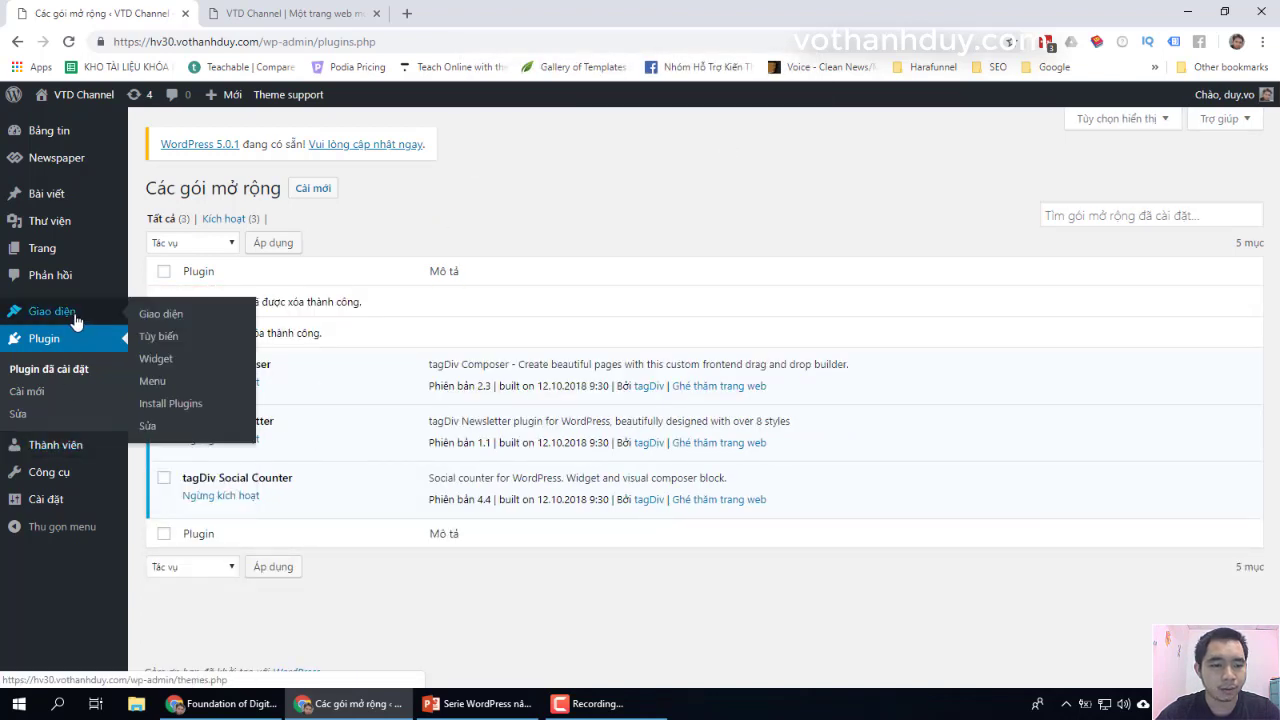
left_click(158, 313)
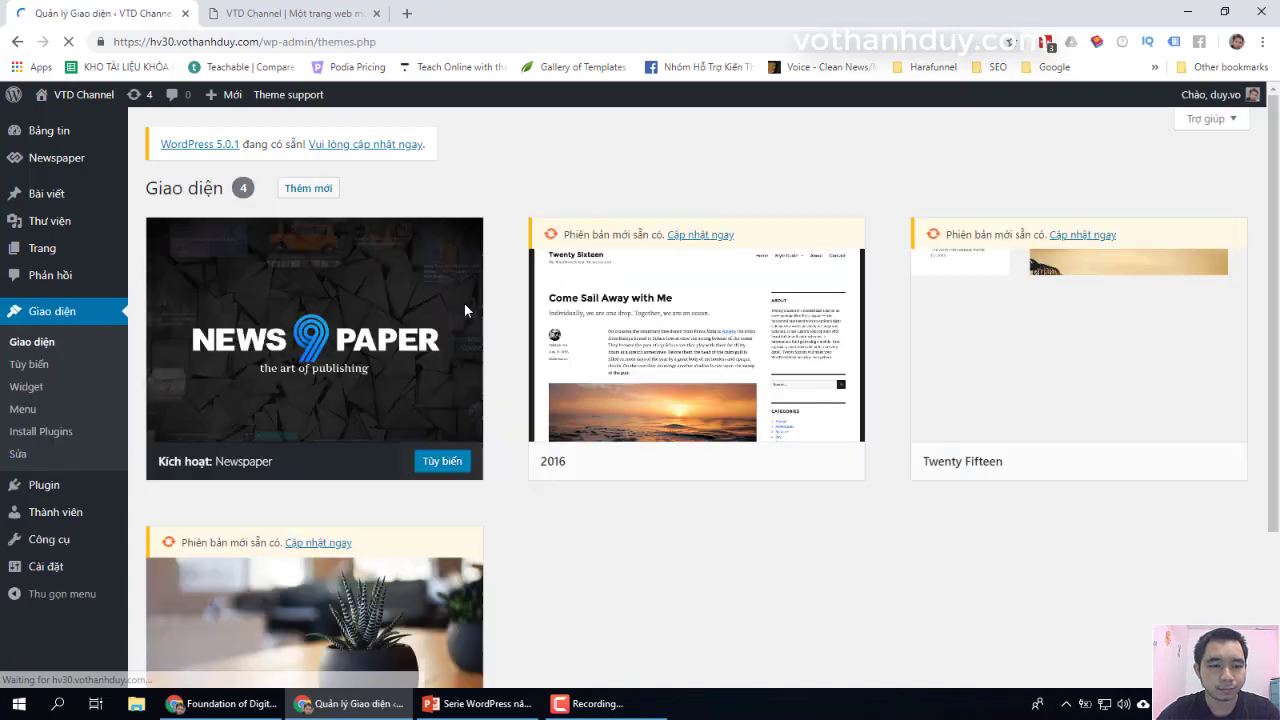
scroll(815, 451, "up", 3)
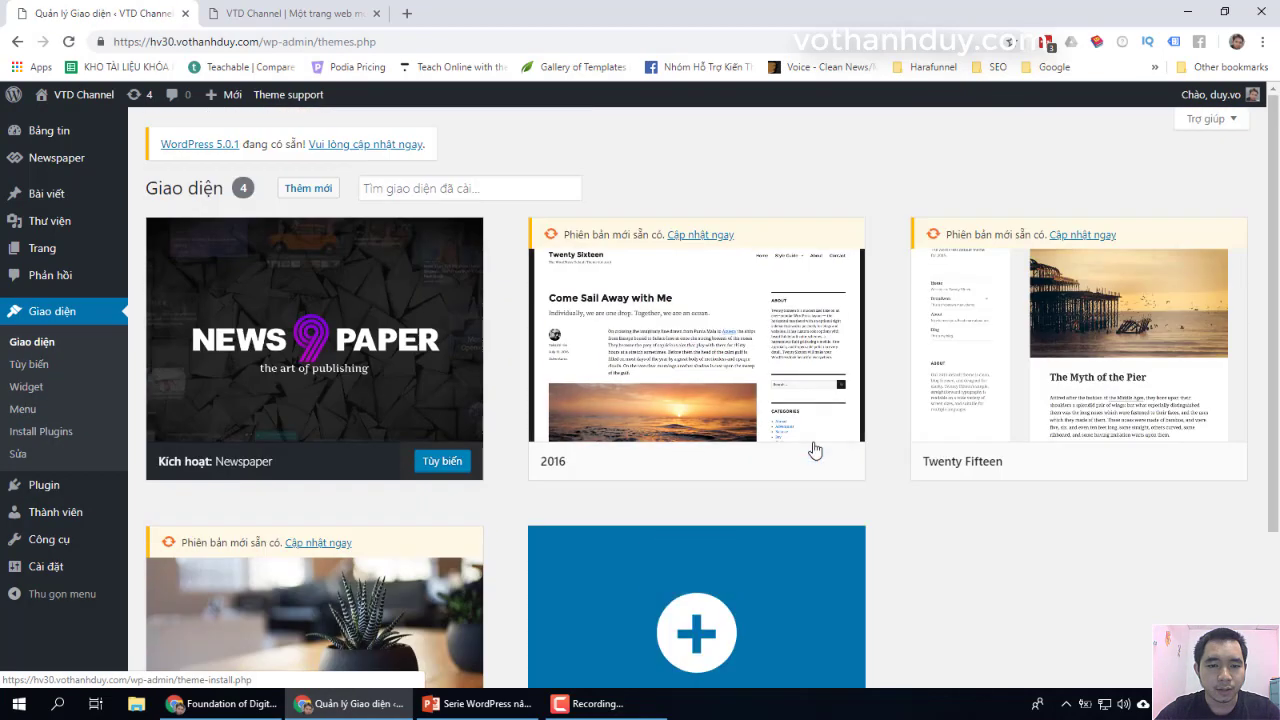
left_click(860, 418)
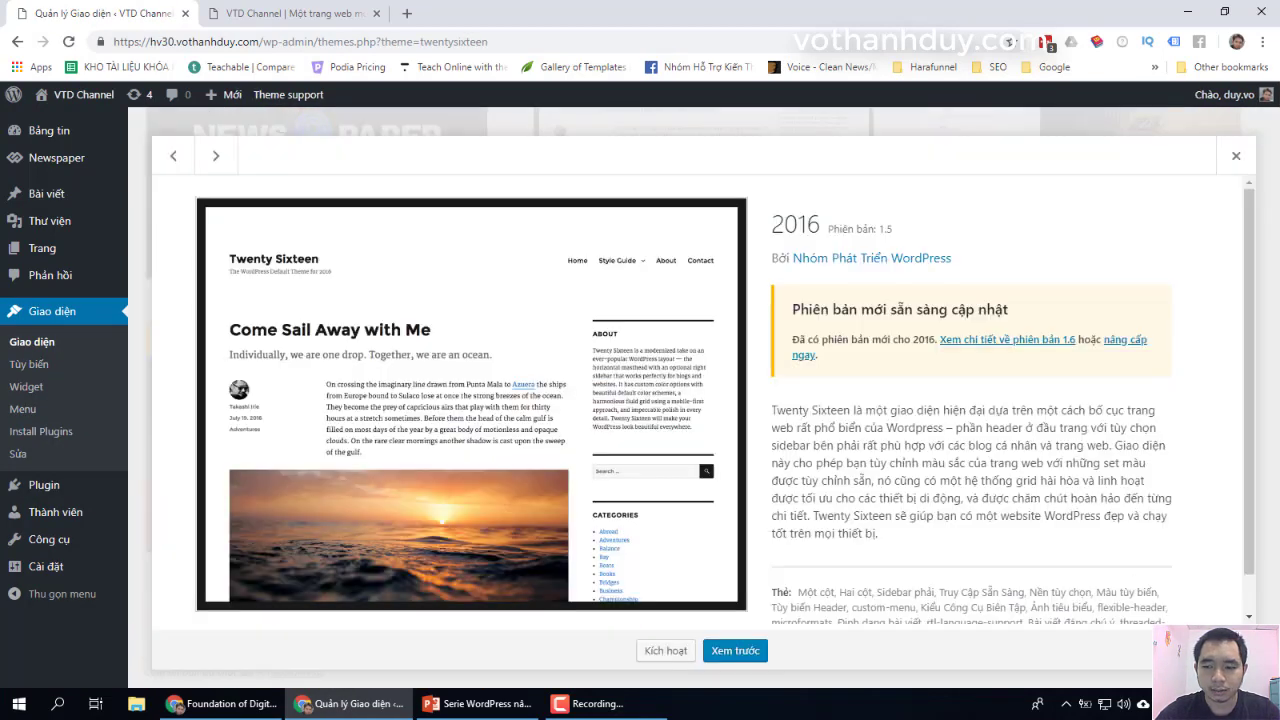
left_click(1220, 651)
left_click(716, 160)
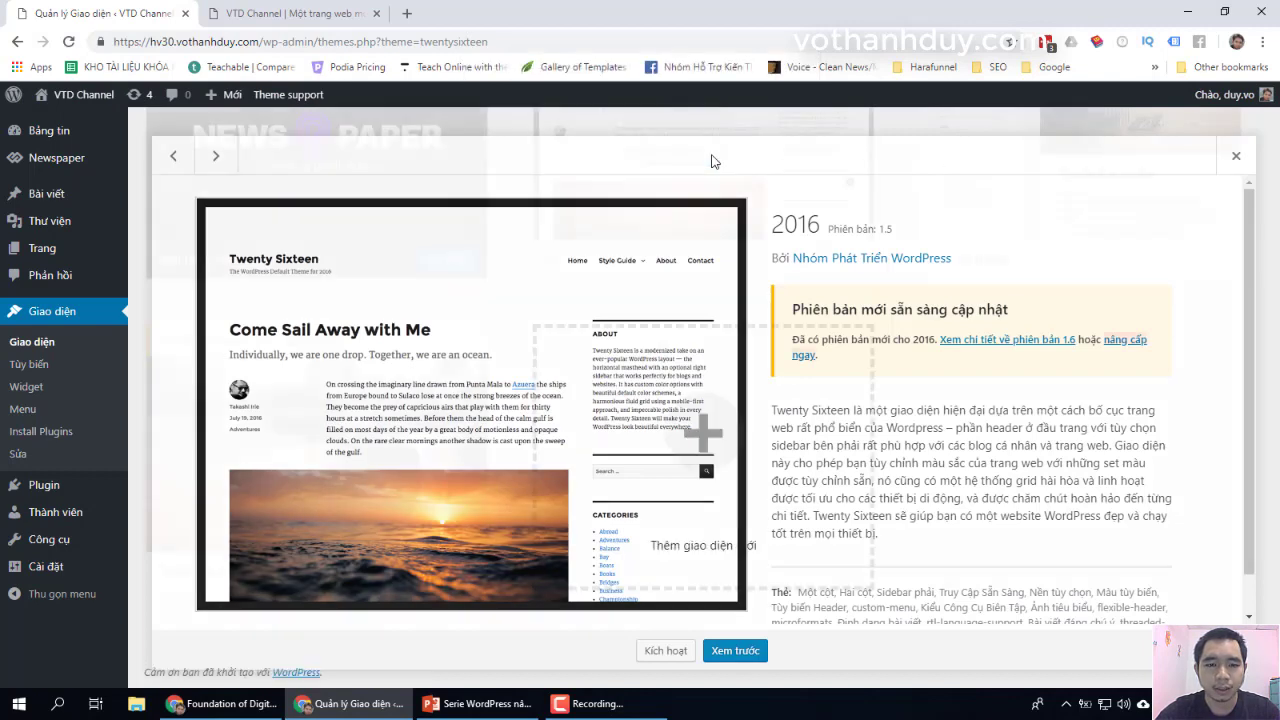
scroll(872, 368, "up", 2)
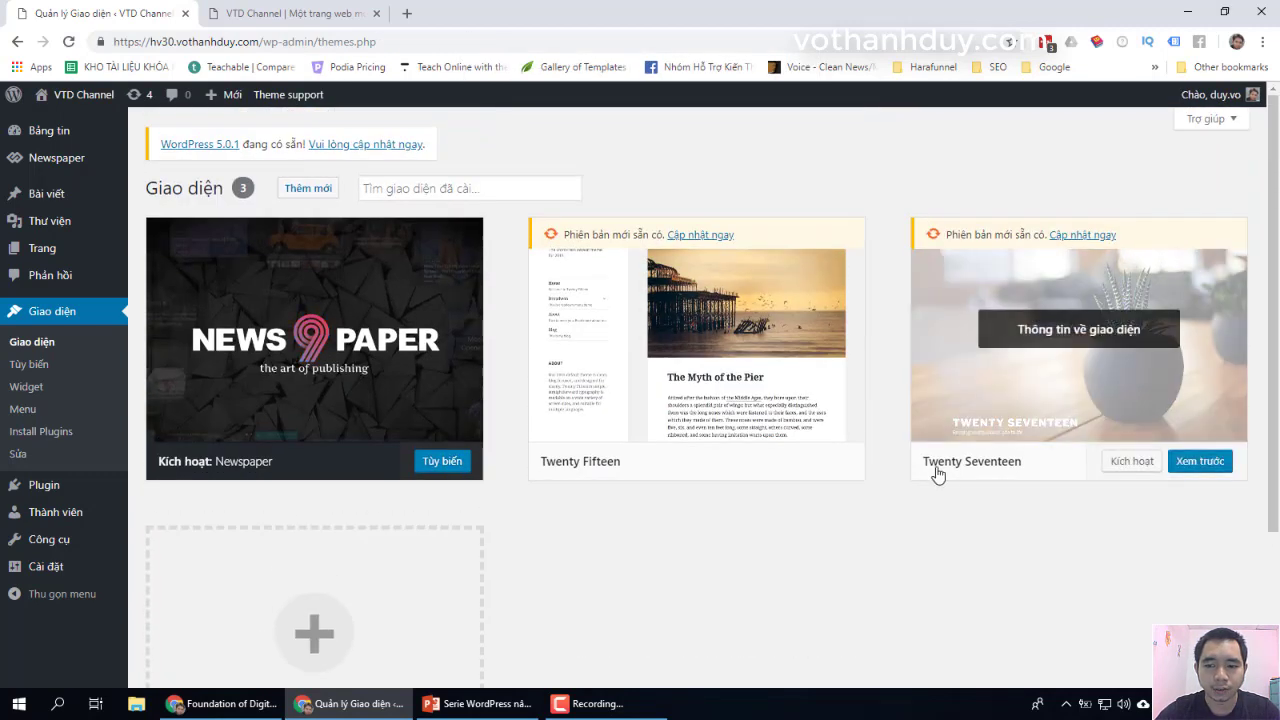
- Delete the unused Twenty Fifteen theme
left_click(709, 332)
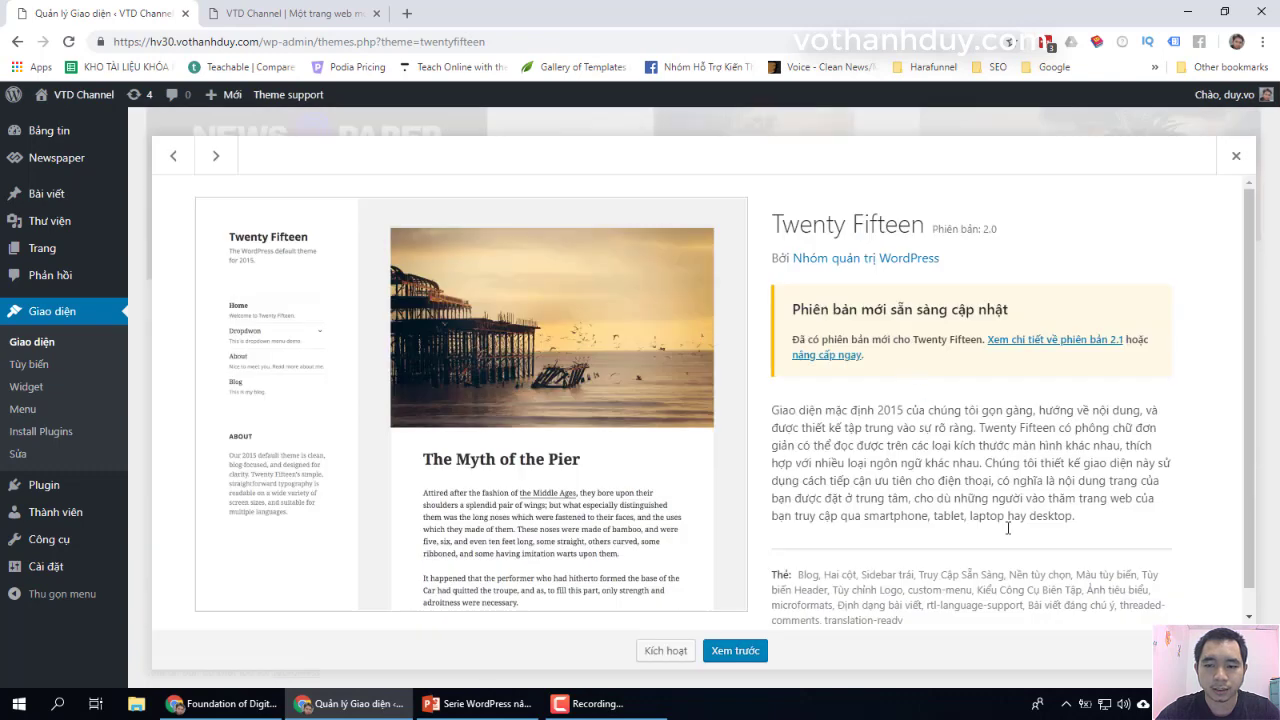
scroll(1008, 528, "down", 1)
left_click(1212, 651)
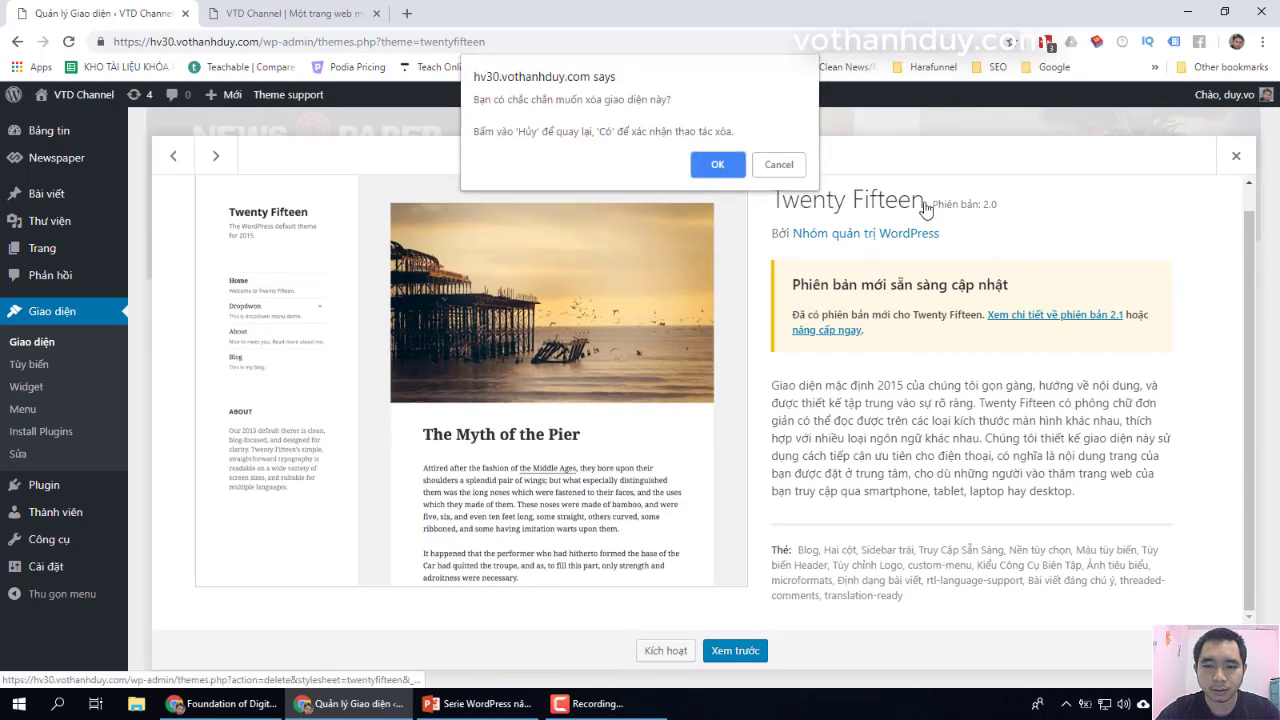
left_click(720, 160)
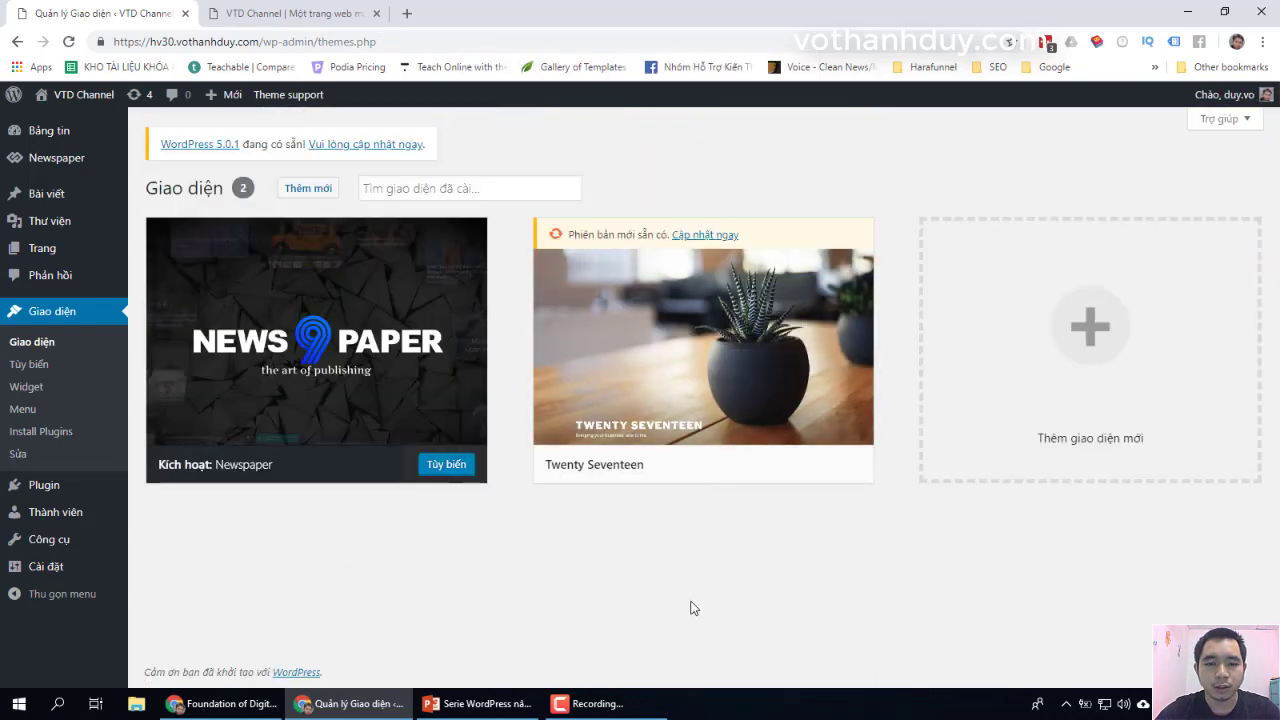
mouse_move(378, 344)
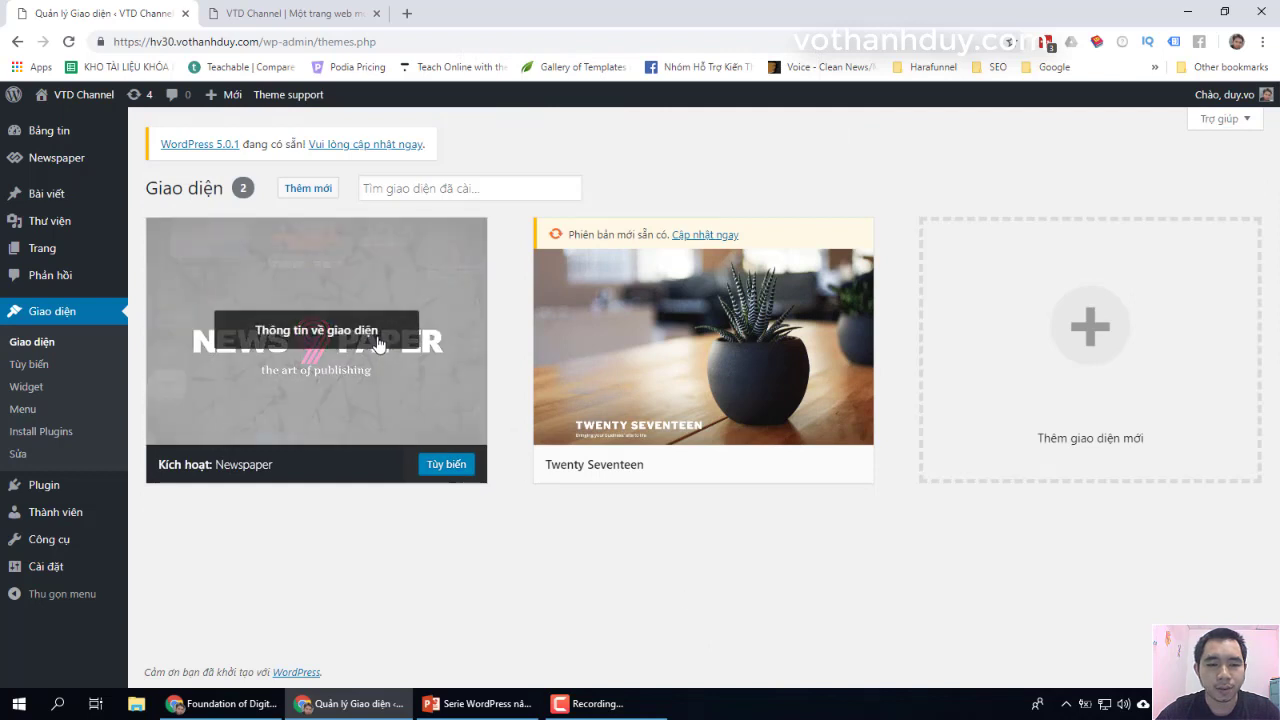
mouse_move(666, 398)
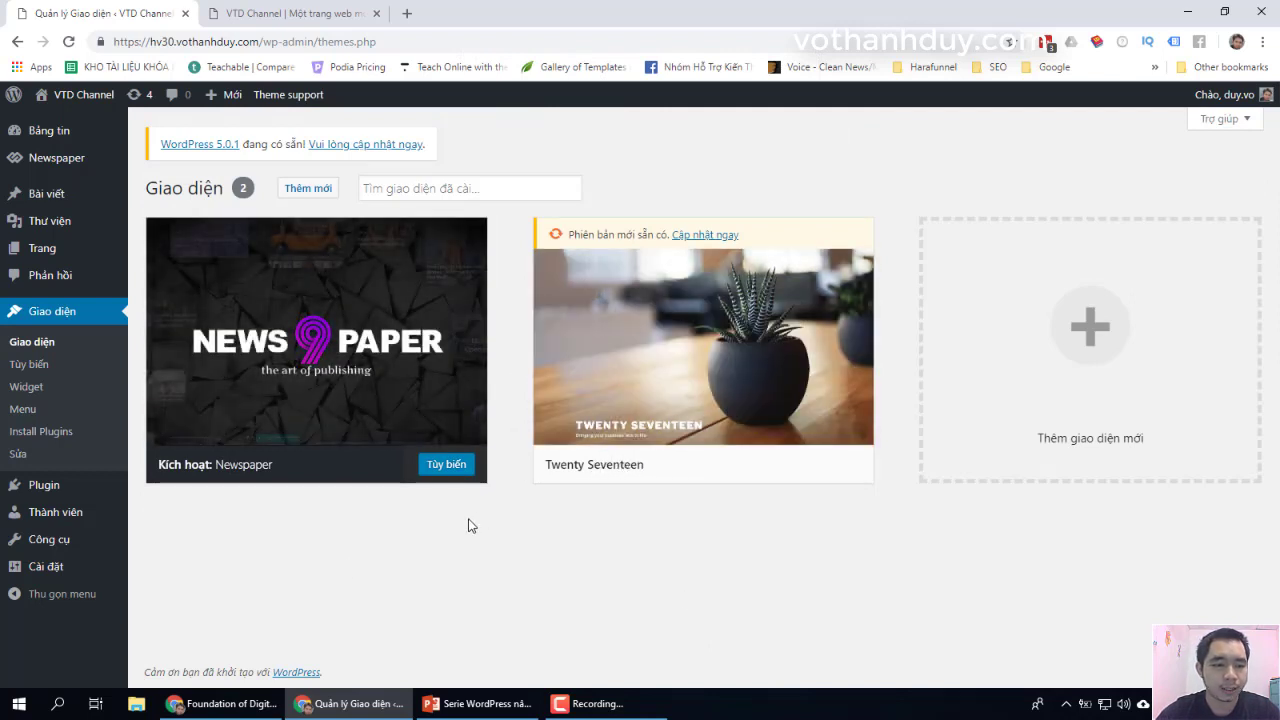
- Reload the site's public home page and look through it to check the result of the cleanup
left_click(282, 10)
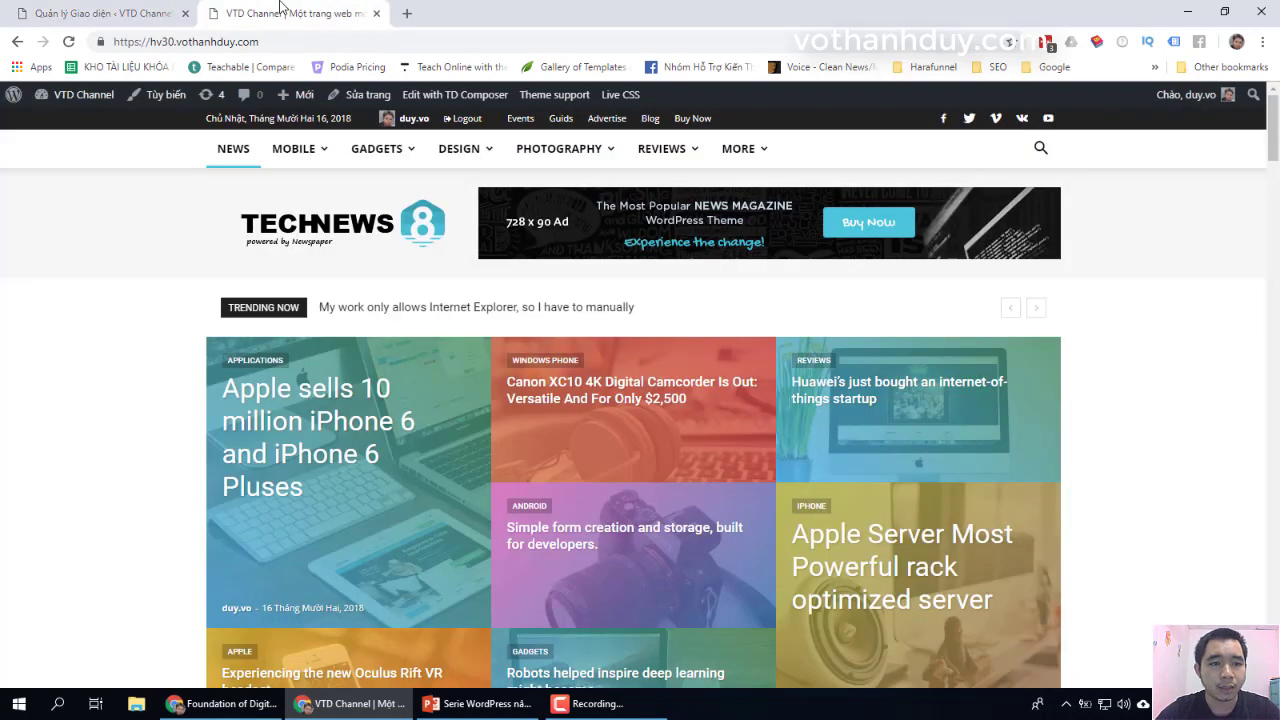
left_click(67, 43)
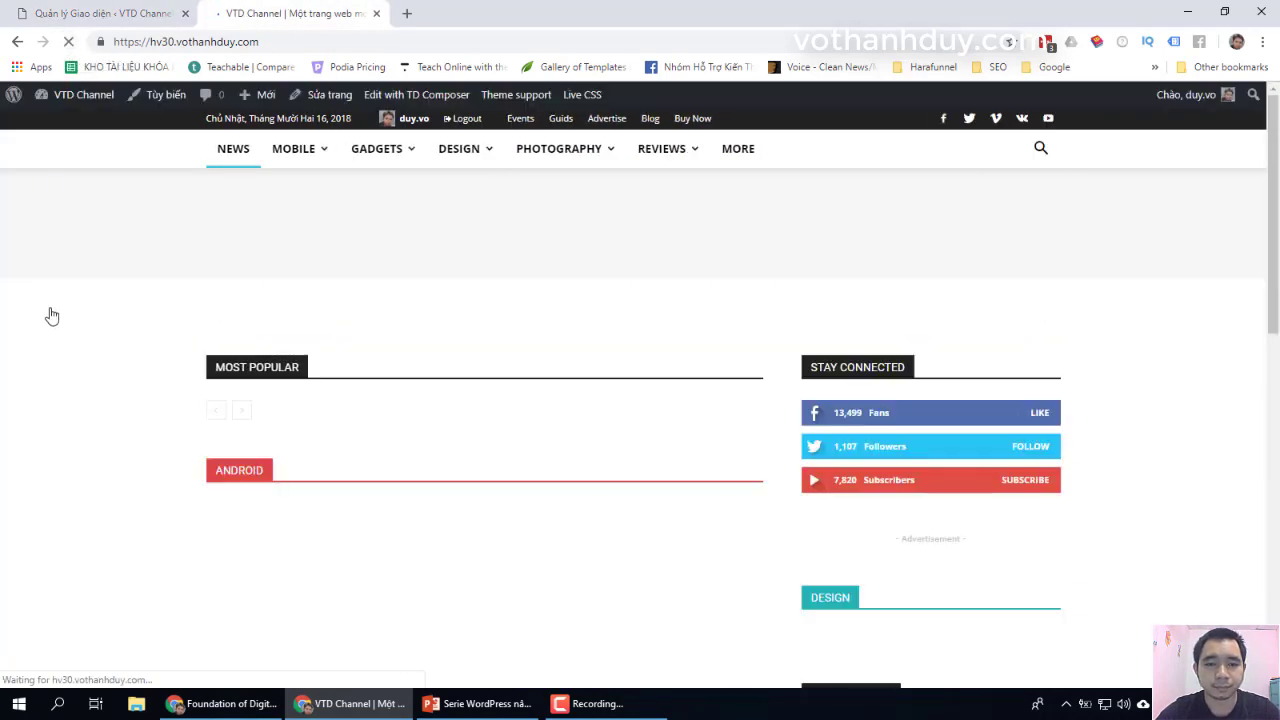
scroll(52, 316, "down", 10)
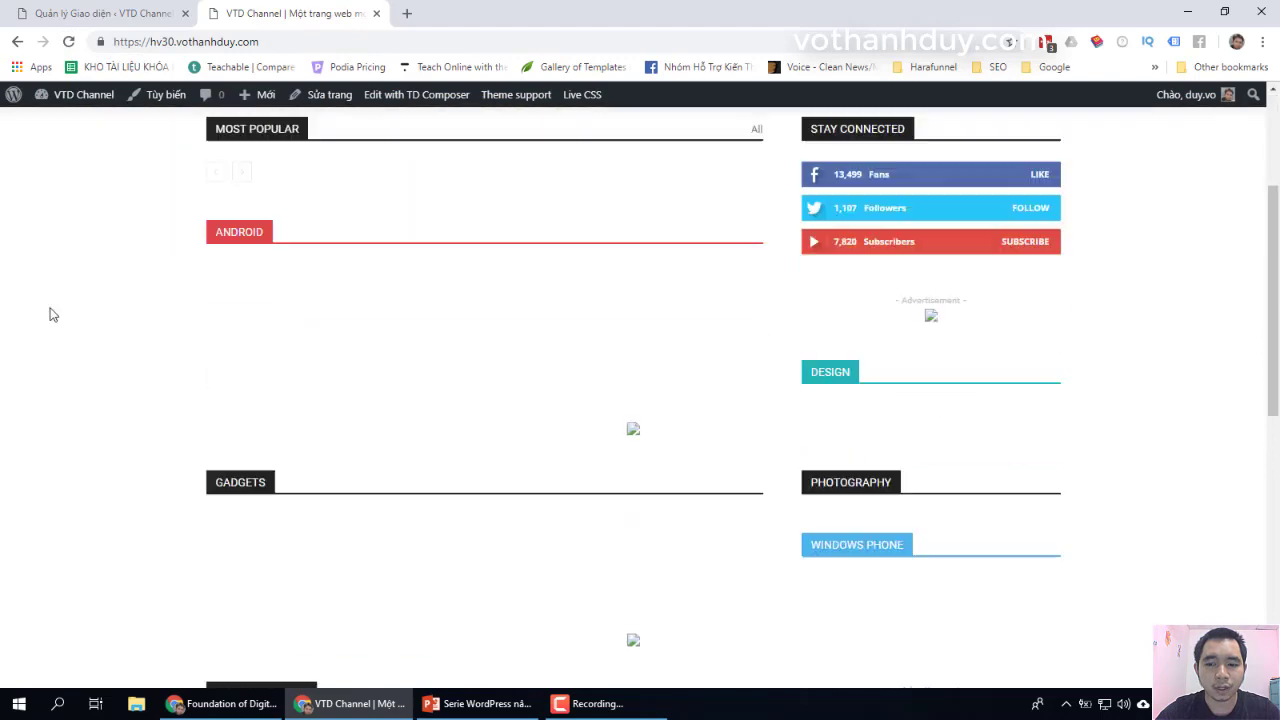
scroll(52, 316, "up", 10)
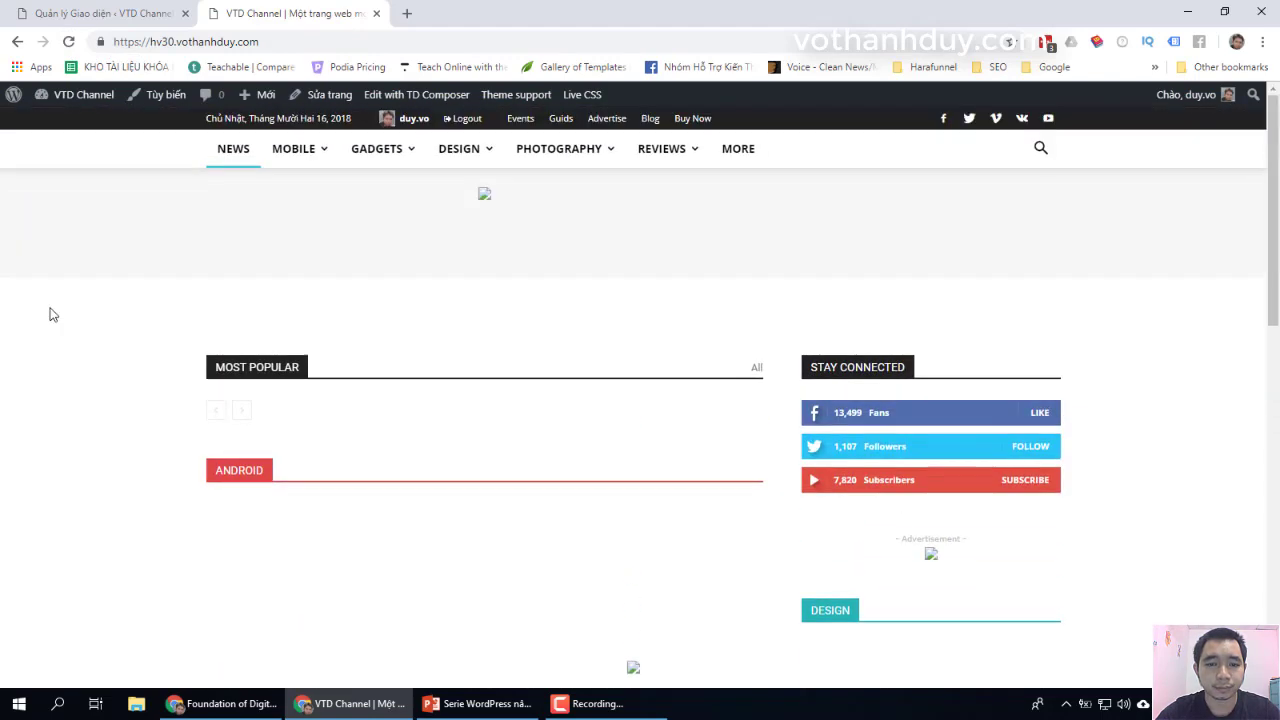
- Open marketingai.admicro.vn in a new browser tab placed beside the WordPress admin tab, and switch to the PowerPoint presentation
left_click(408, 13)
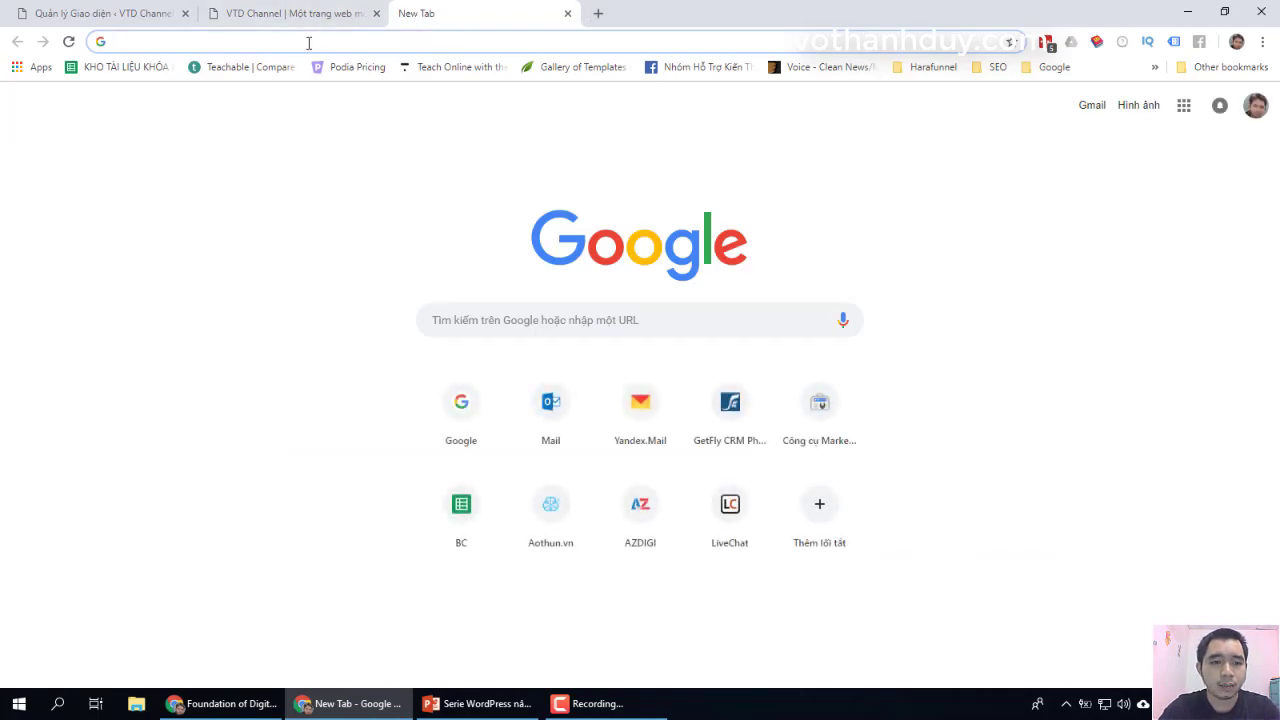
type("marketing")
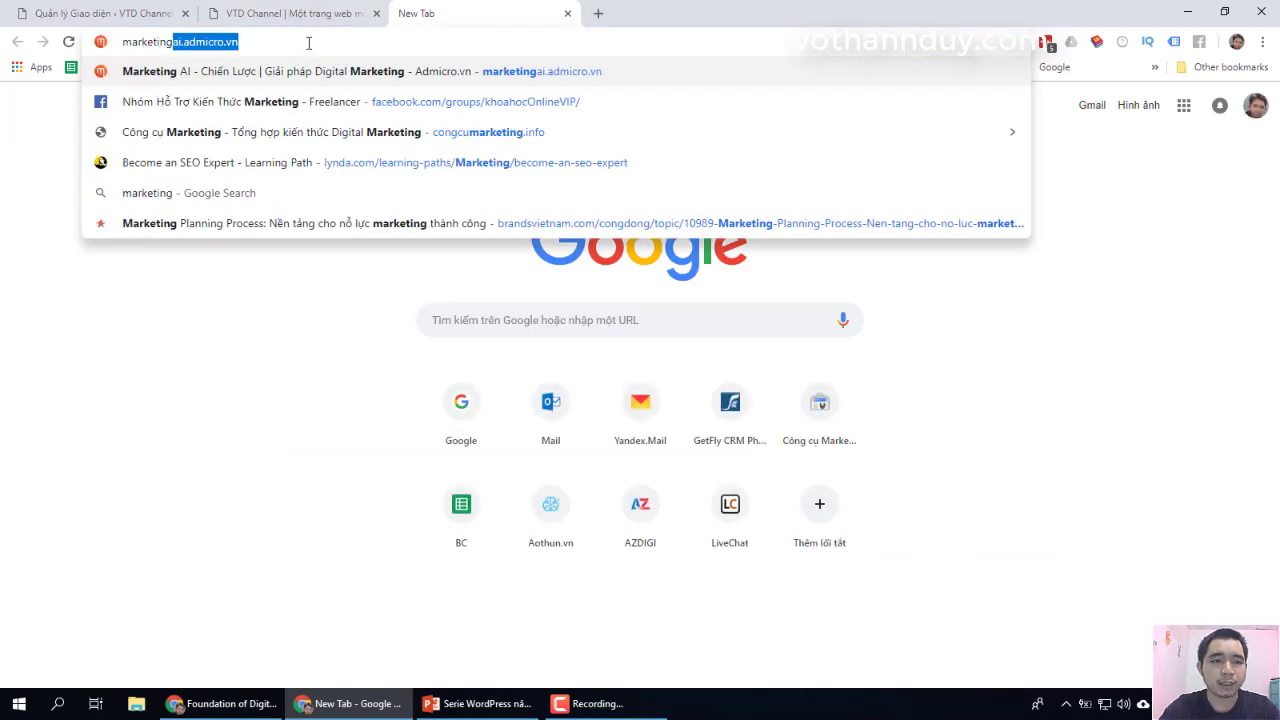
key("Return")
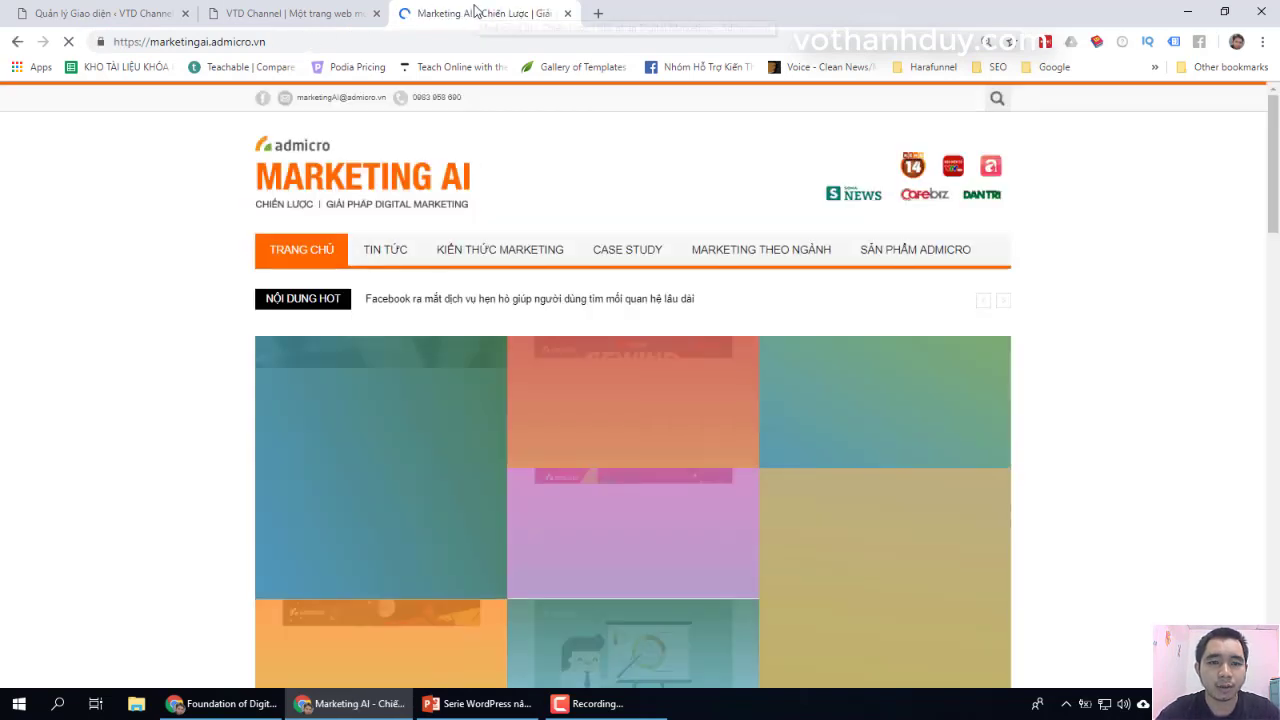
left_click_drag(476, 10, 278, 5)
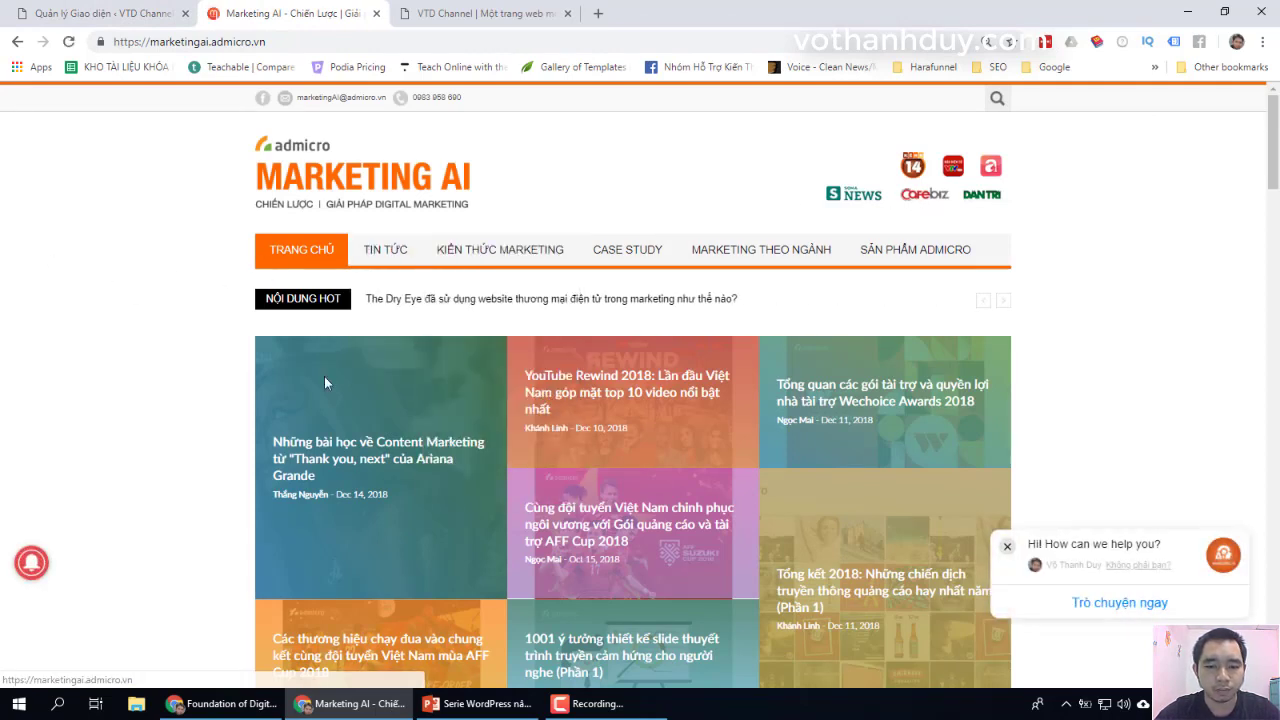
left_click(480, 703)
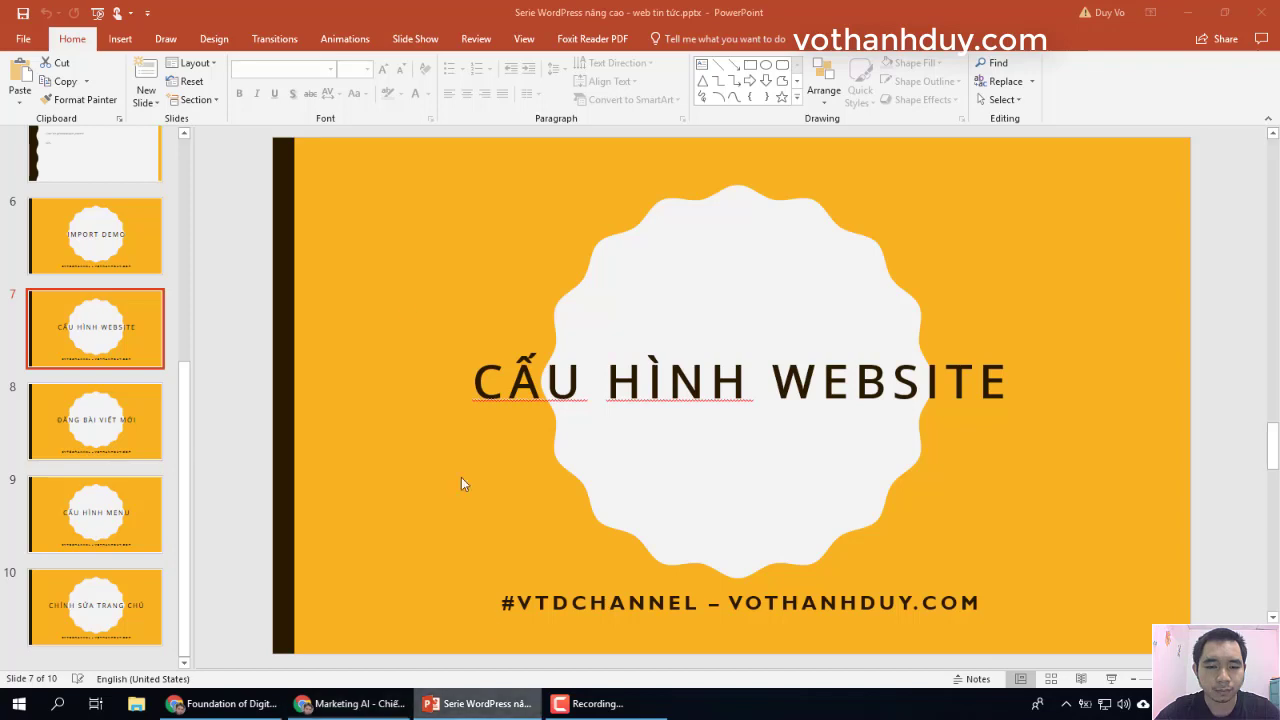
right_click(119, 329)
left_click(178, 441)
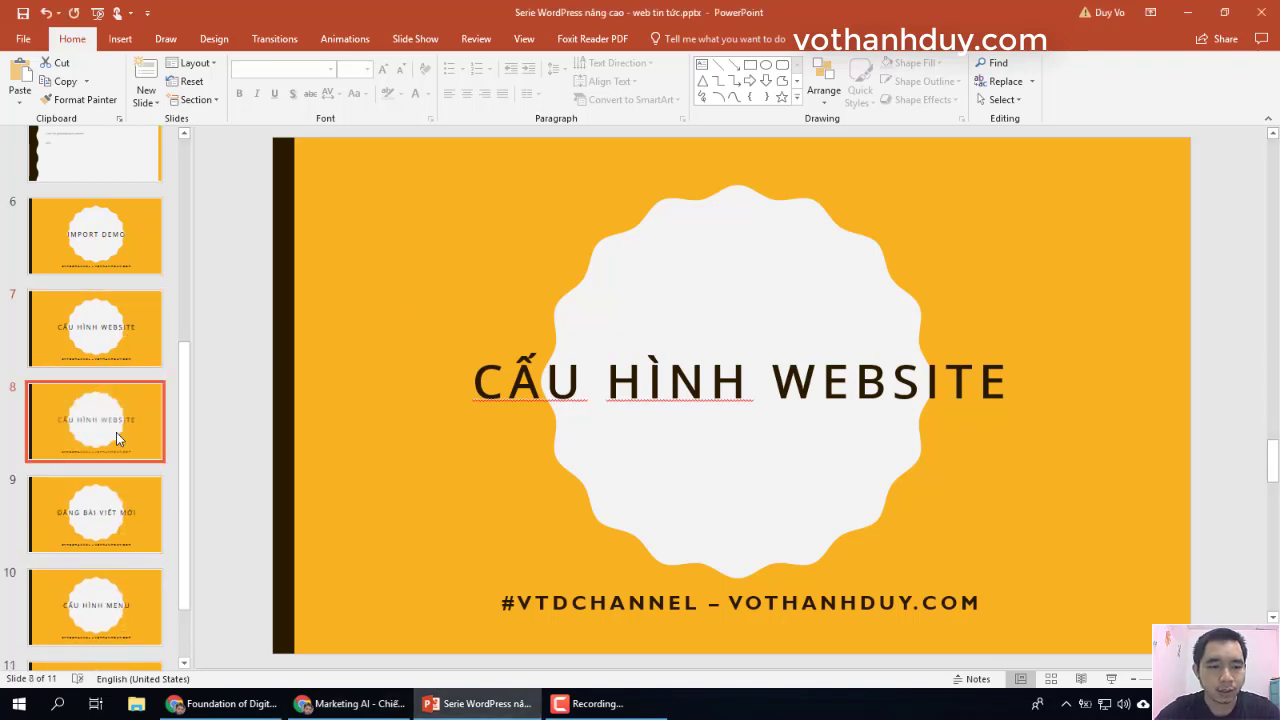
right_click(126, 418)
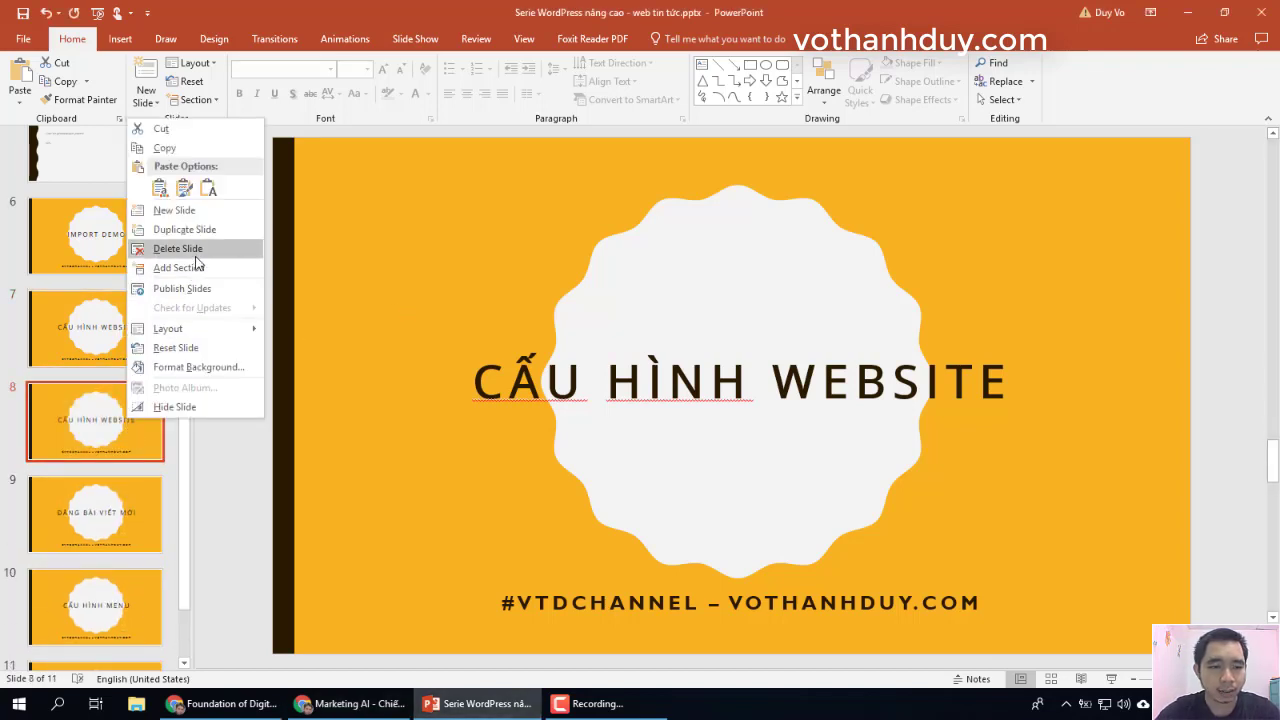
left_click(197, 252)
- Insert a new blank content slide and place it directly after the "ĐĂNG BÀI VIẾT MỚI" slide
left_click(129, 428)
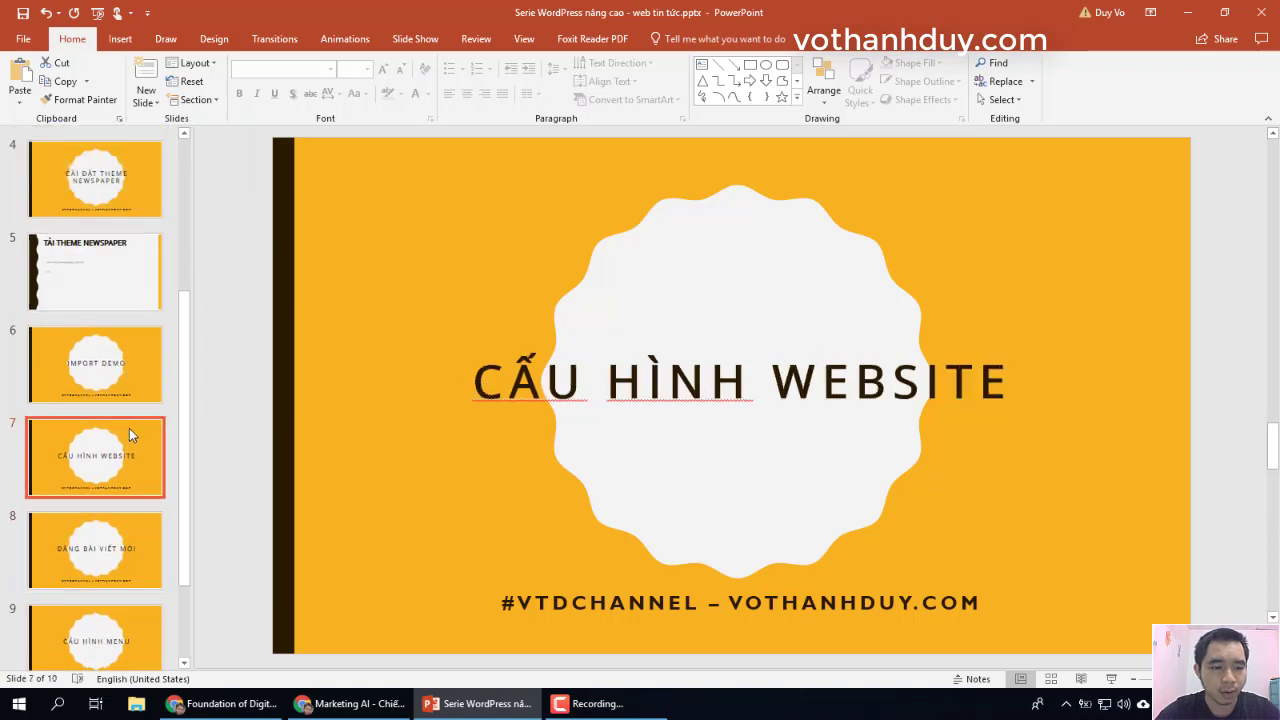
right_click(129, 428)
left_click(177, 220)
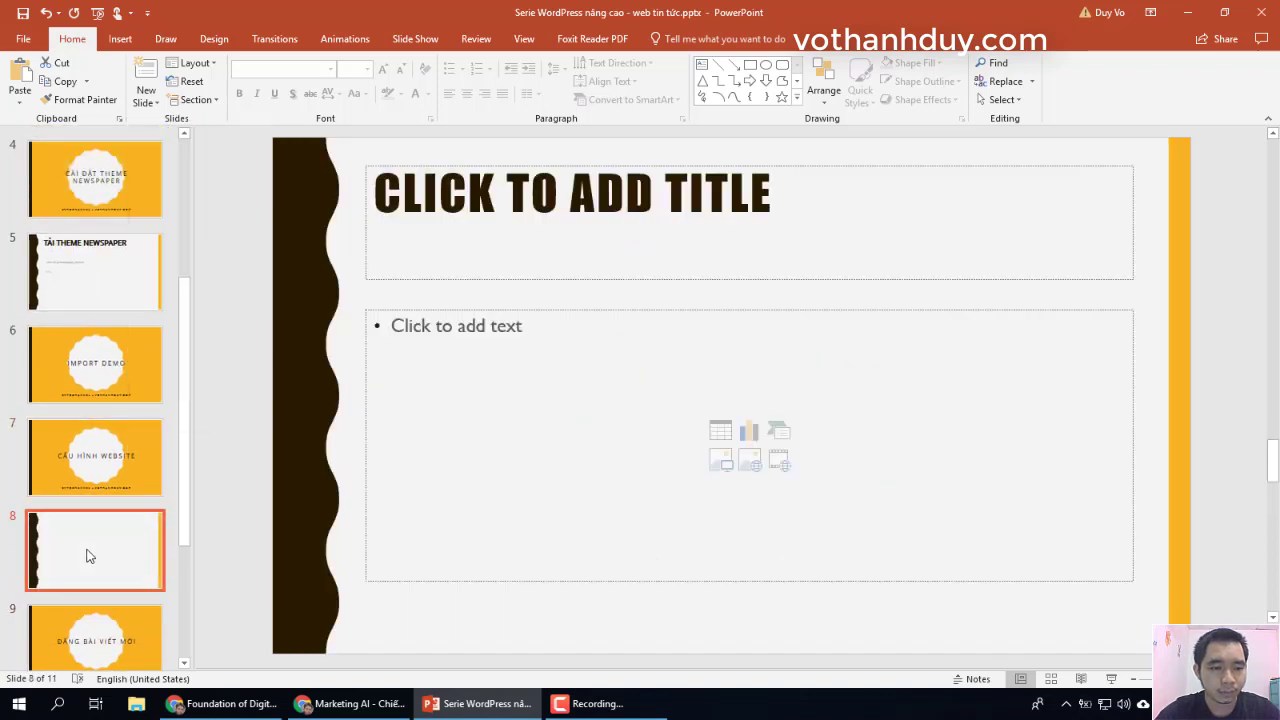
left_click_drag(85, 663, 95, 406)
- Title the new slide "BƯỚC 1: TẠO CHUYÊN MỤC"
left_click(492, 260)
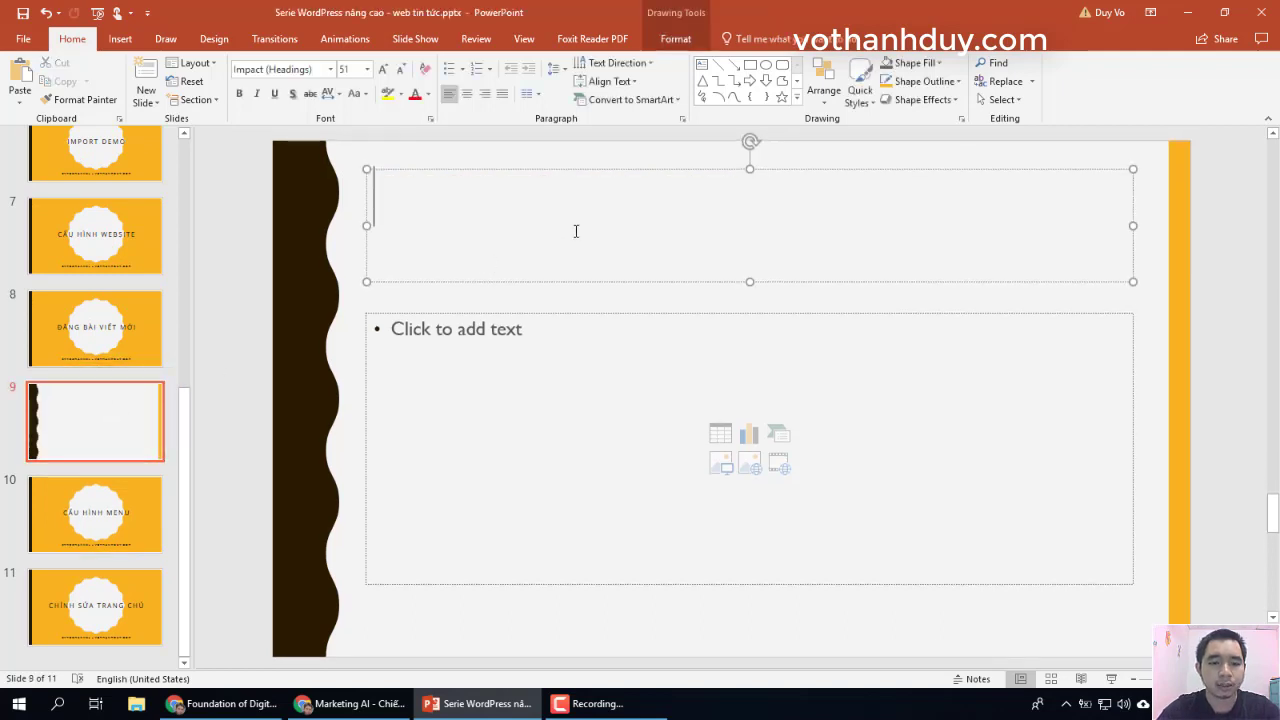
type("BƯƠC")
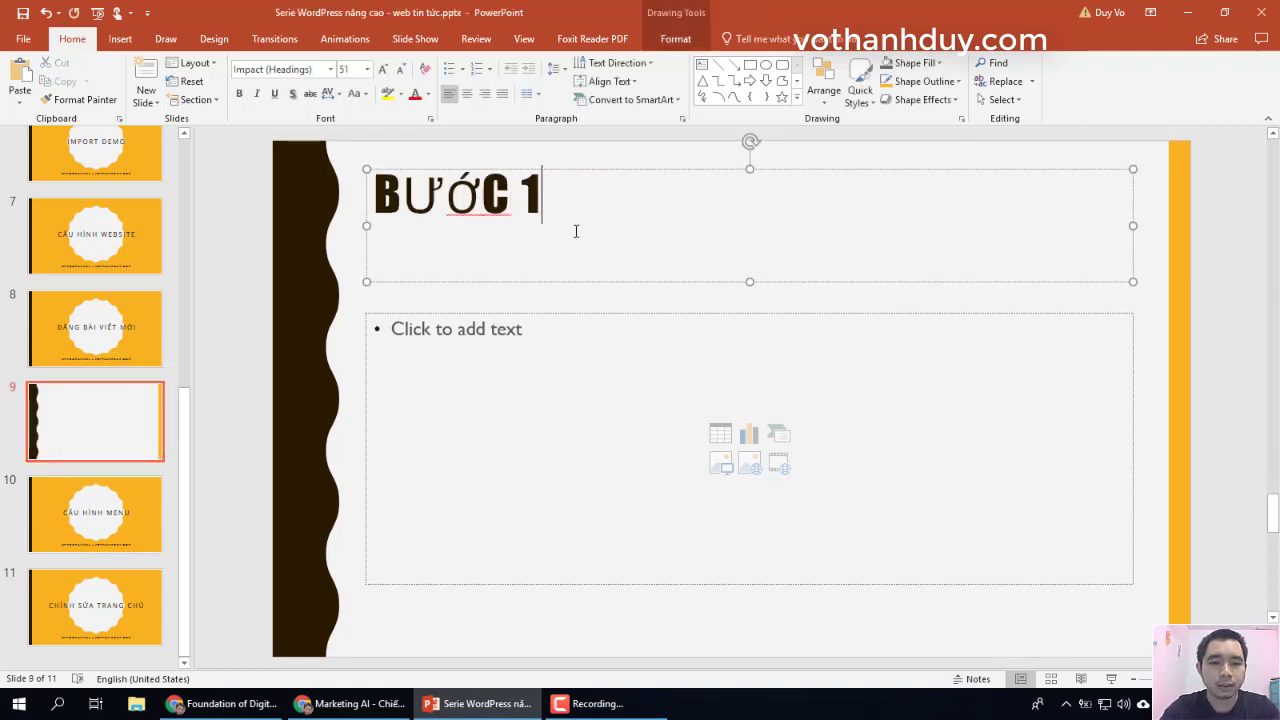
type(" 1: TẠO CHUYÊN MỤC")
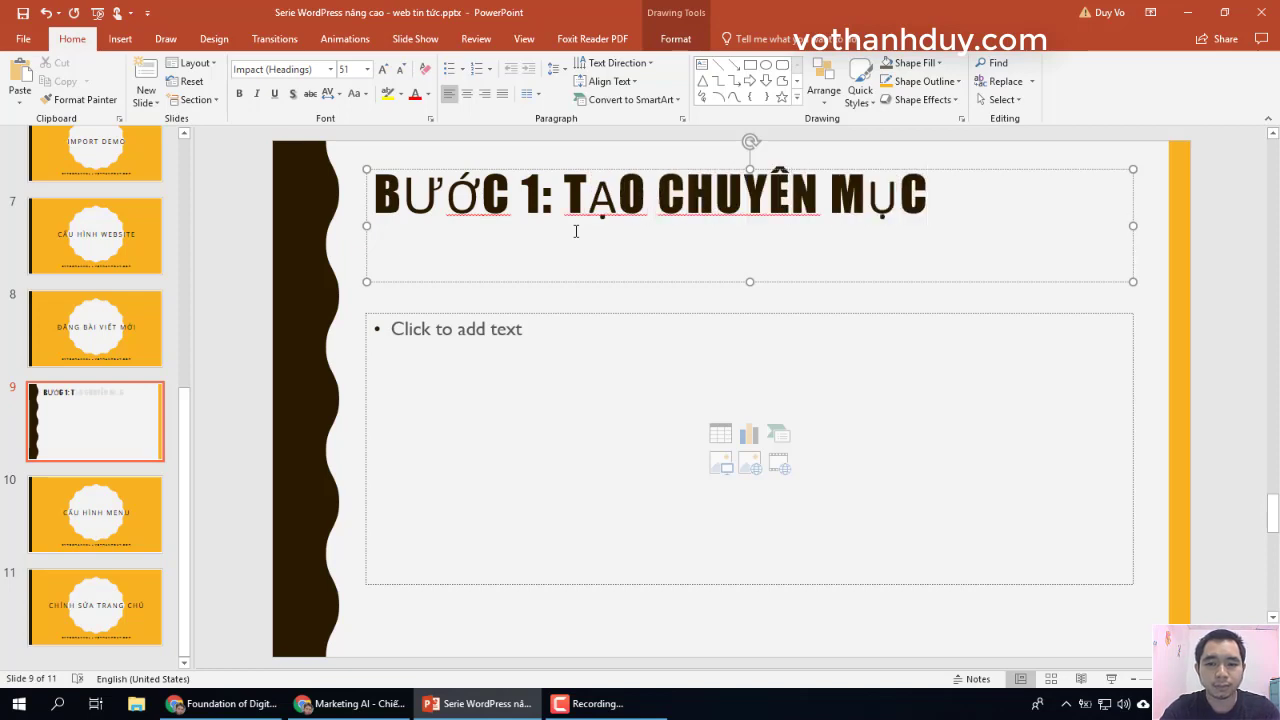
- Format the whole slide title in bold Open Sans
key("ctrl+a")
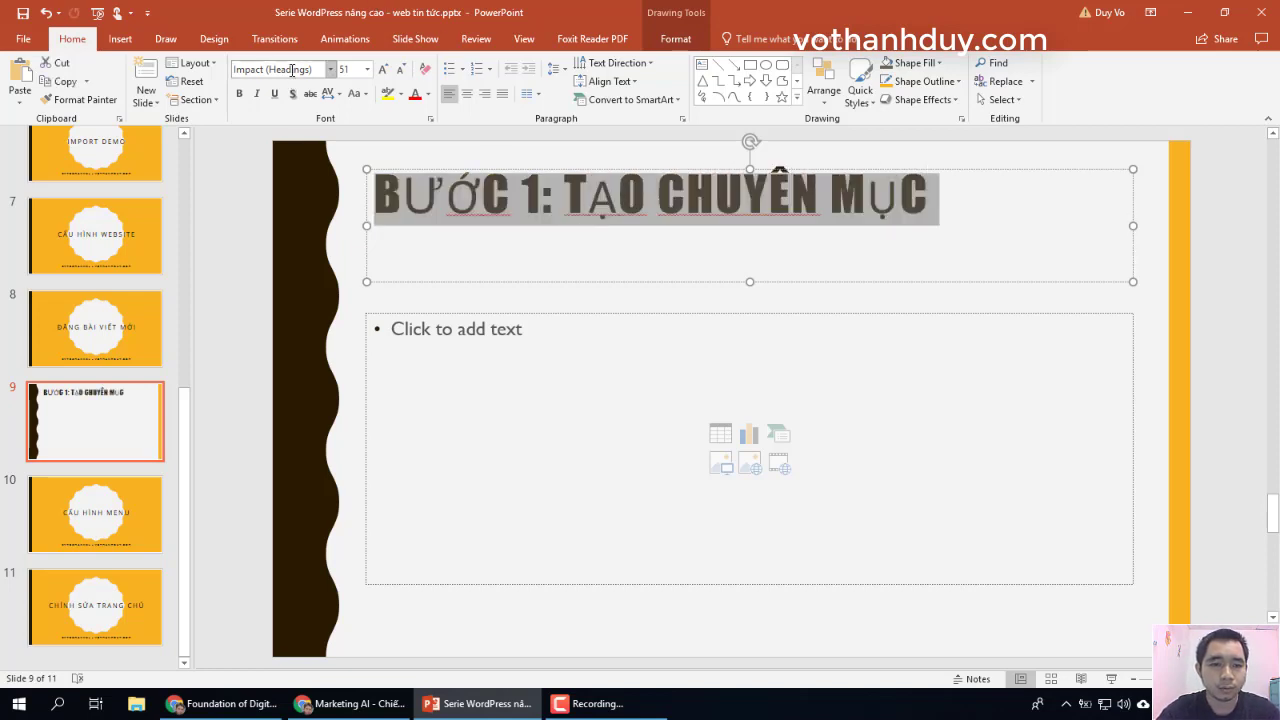
key("Return")
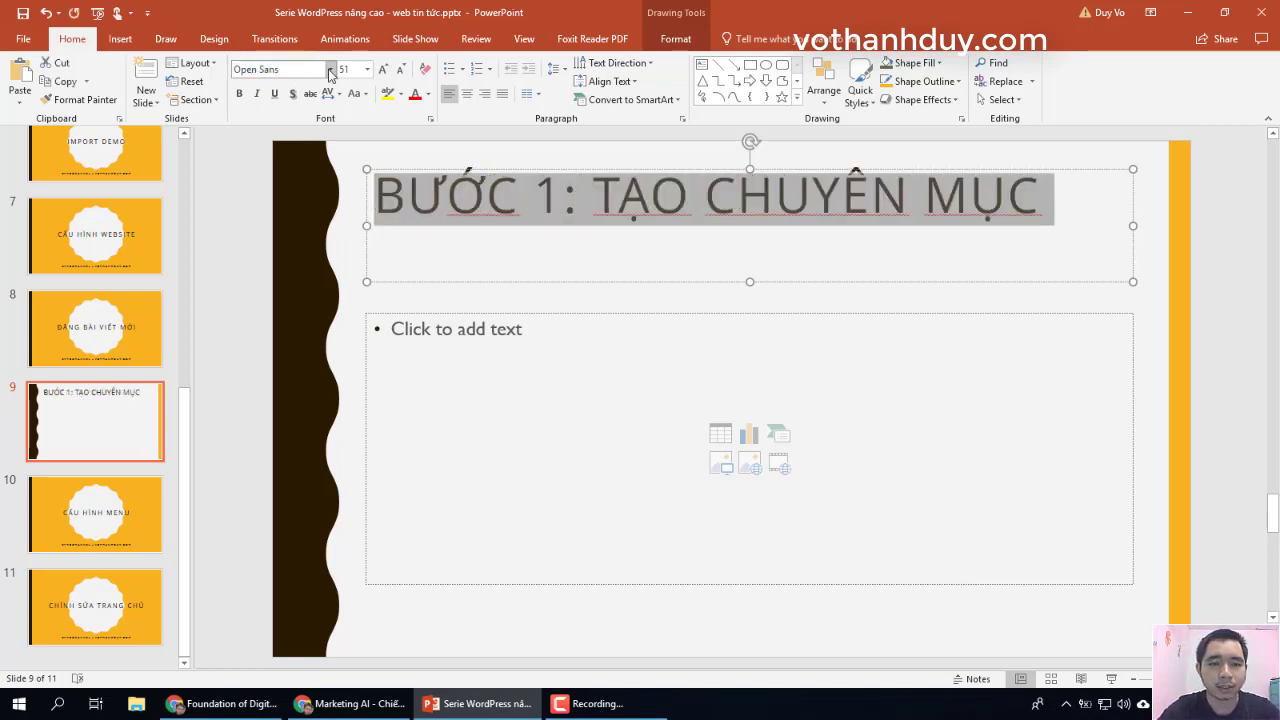
key("ctrl+b")
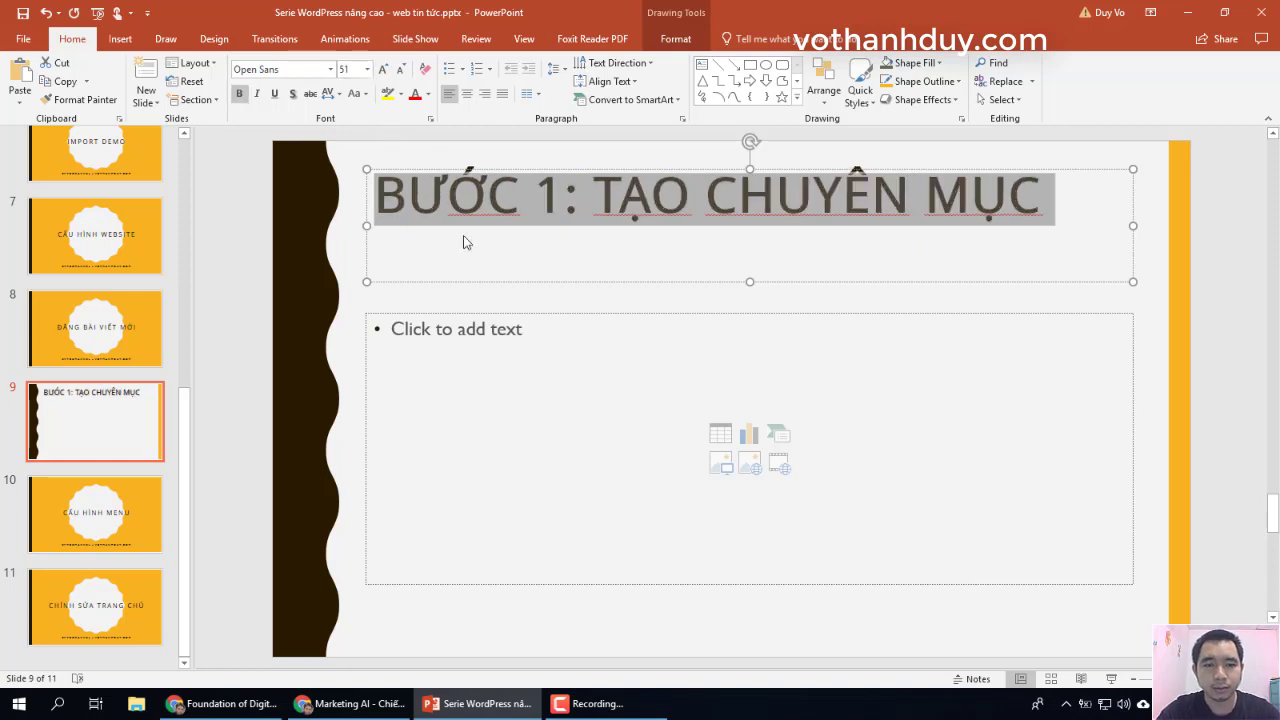
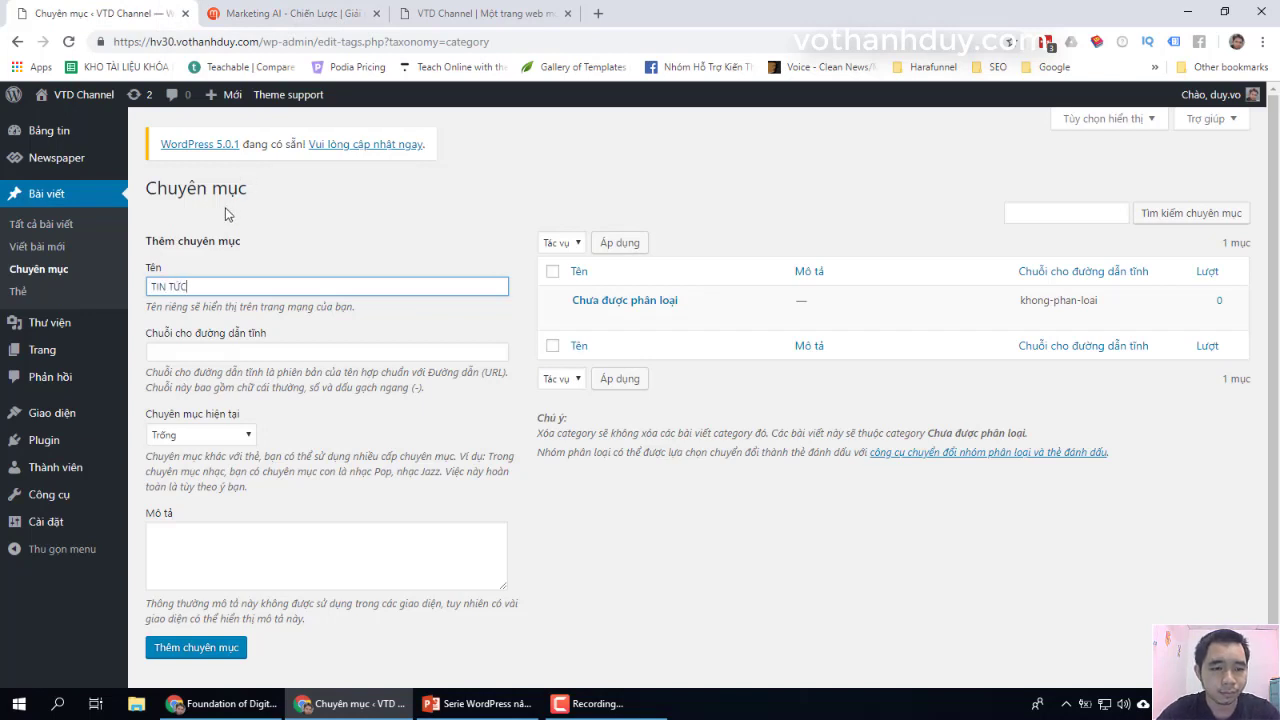
- Add the post categories TIN TỨC and KIẾN THỨC MARKETING, taking the names from the Marketing AI site's menu
left_click(210, 648)
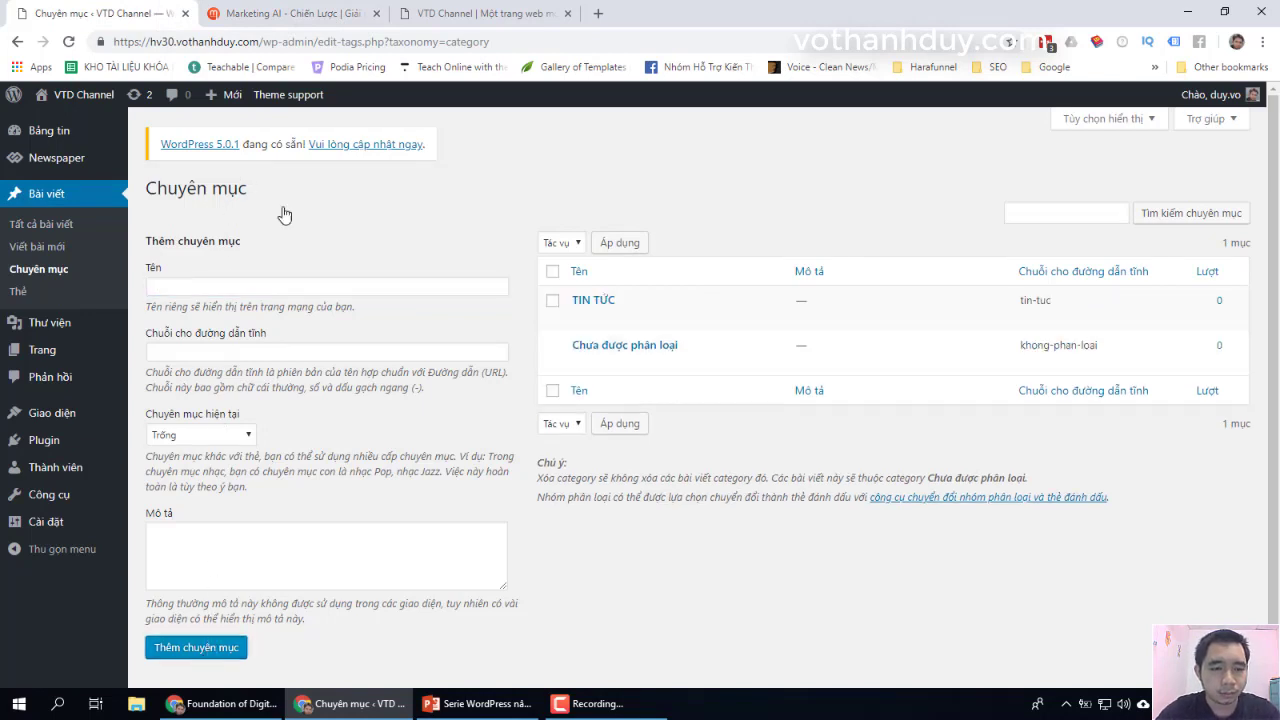
left_click(292, 13)
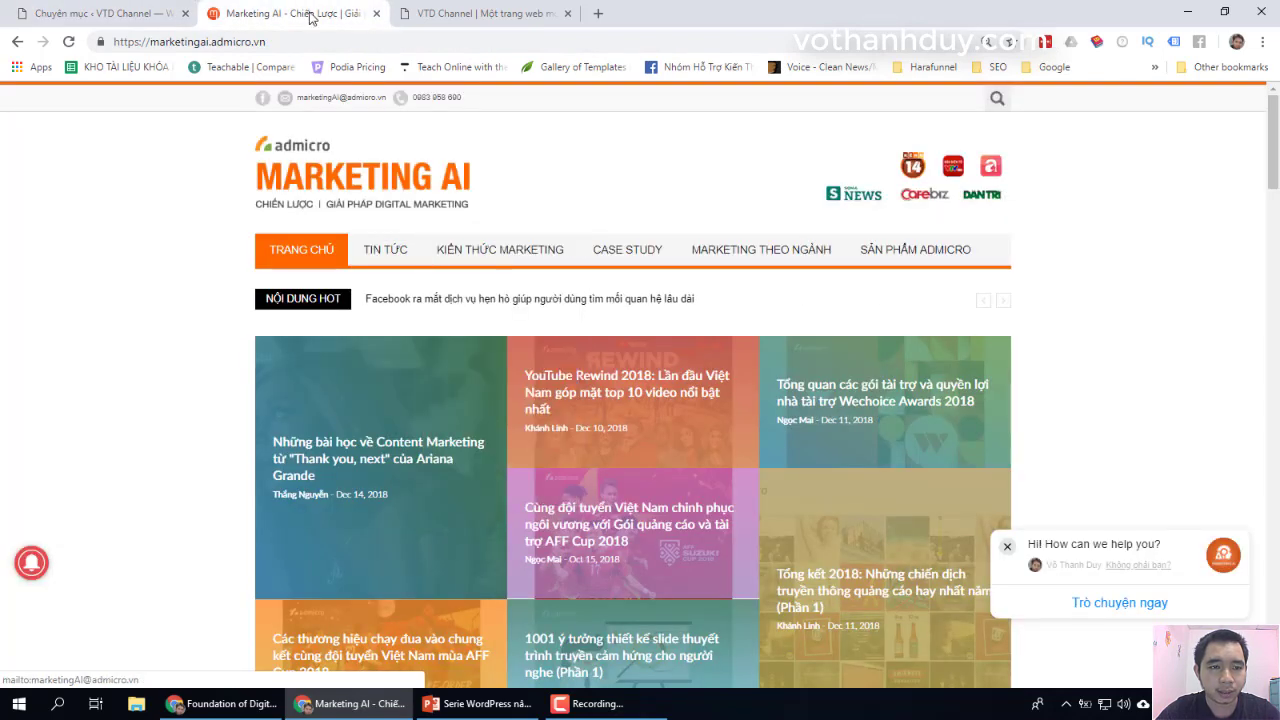
left_click(118, 10)
left_click(265, 12)
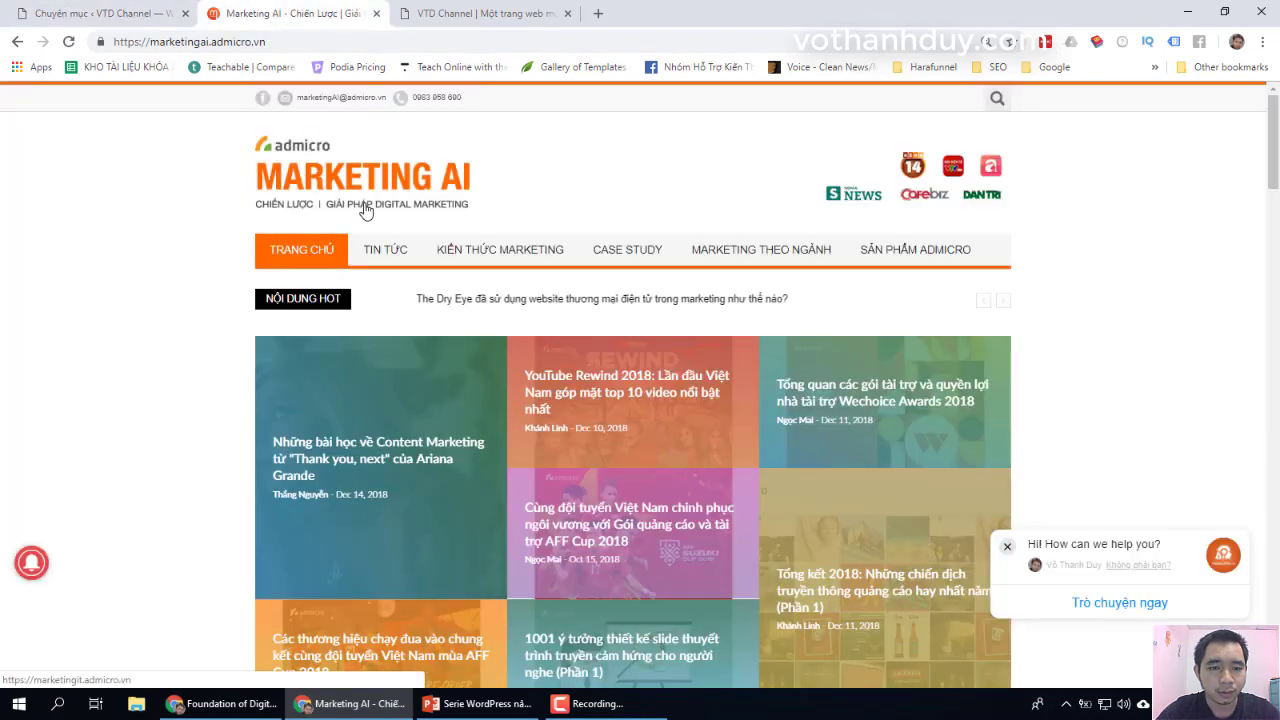
left_click(118, 13)
left_click(199, 286)
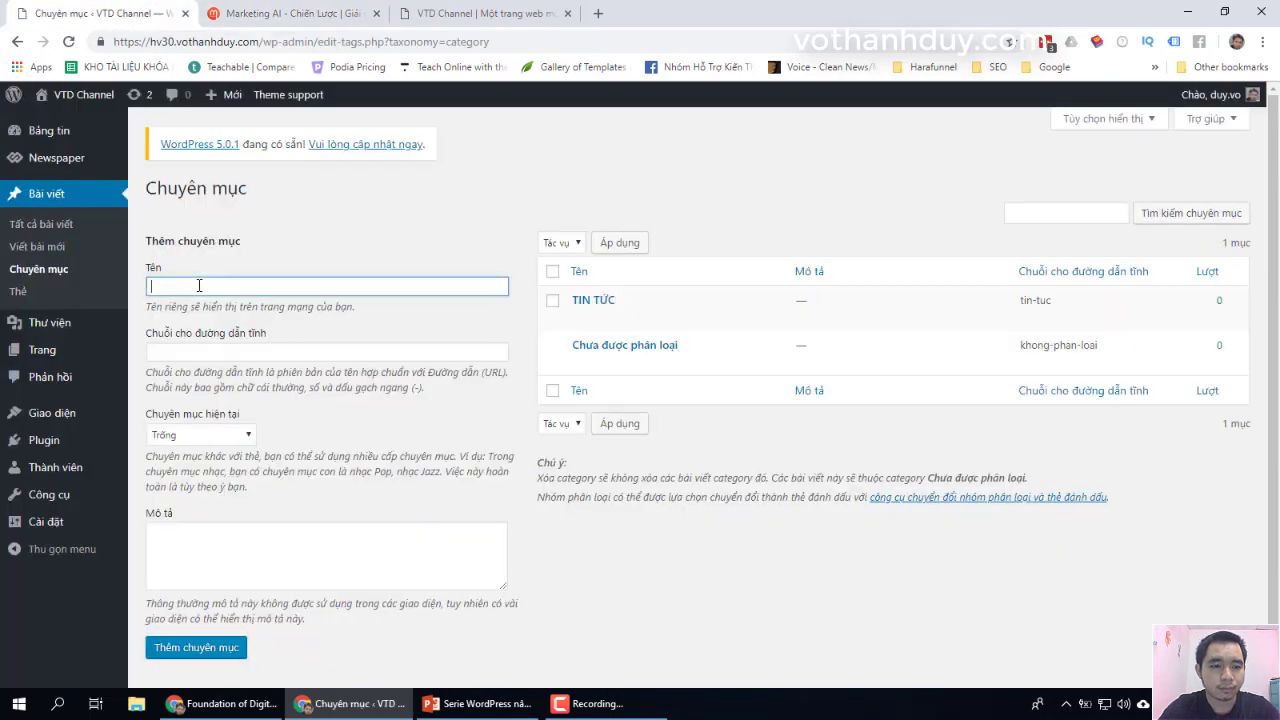
type("KIẾN THỨC MARKETING")
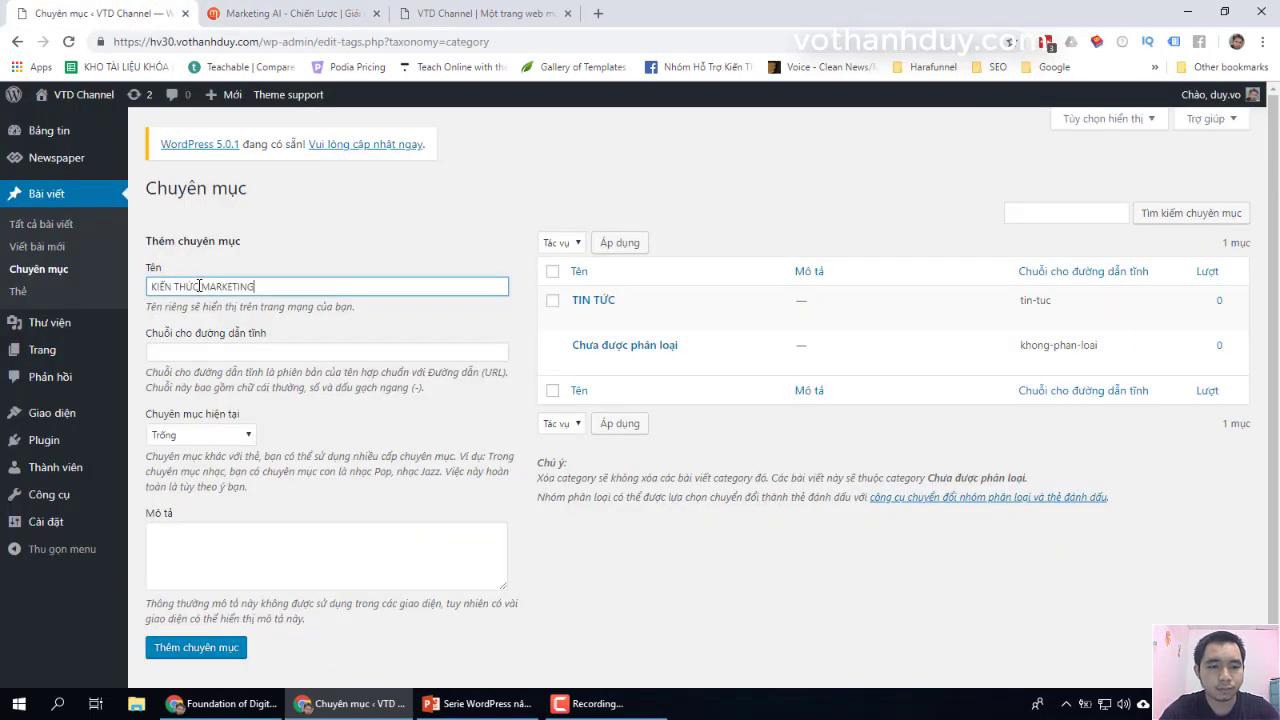
left_click(206, 650)
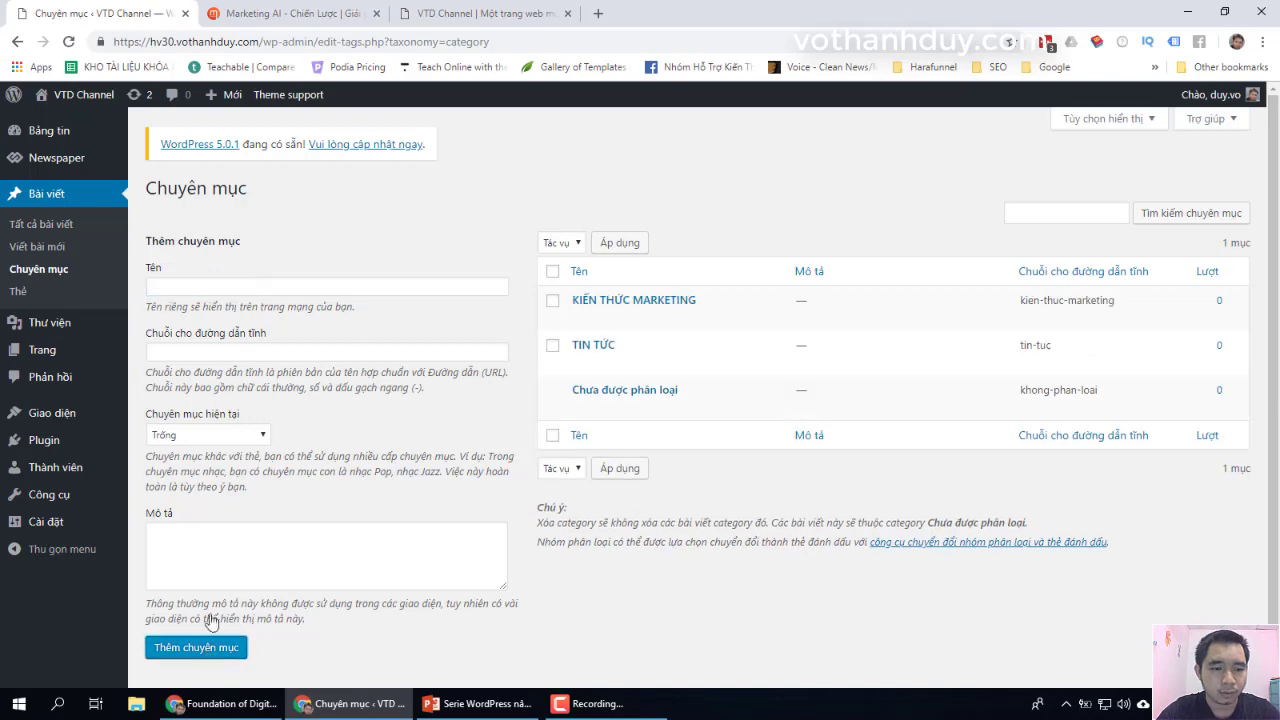
- Add a post category named CASE STUDY, following the Marketing AI site's menu
left_click(285, 10)
left_click(160, 13)
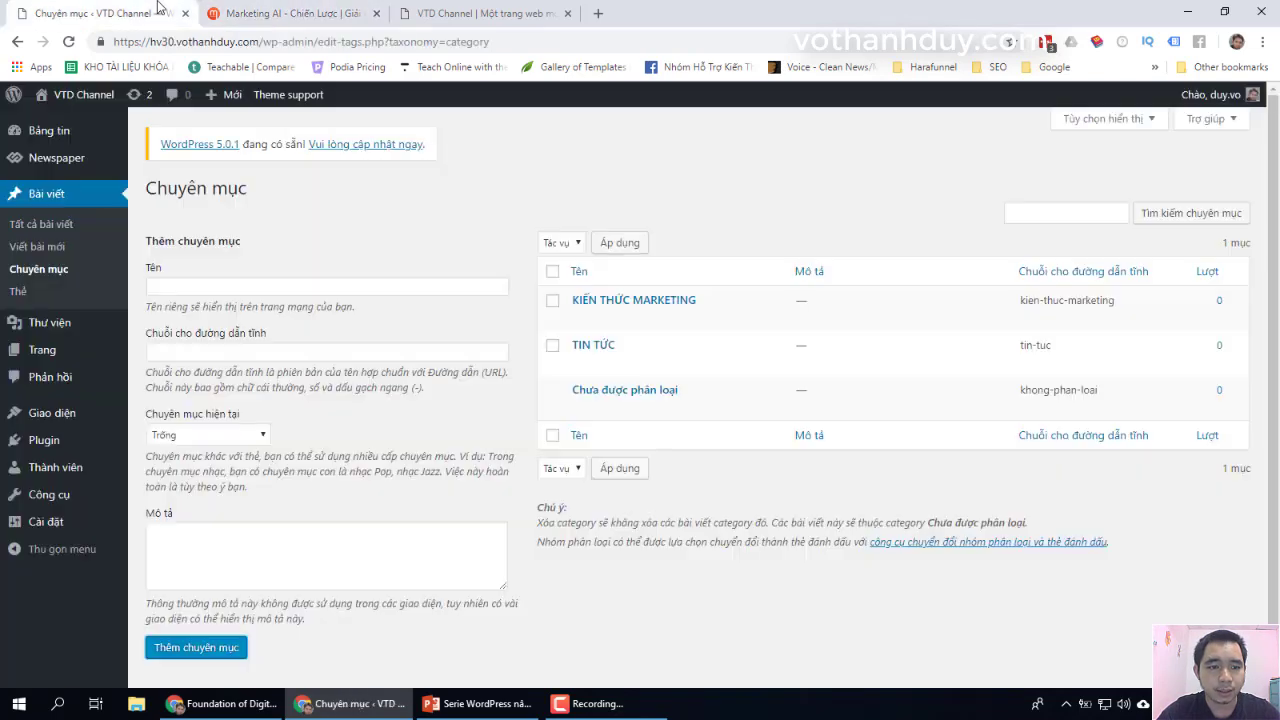
left_click(196, 285)
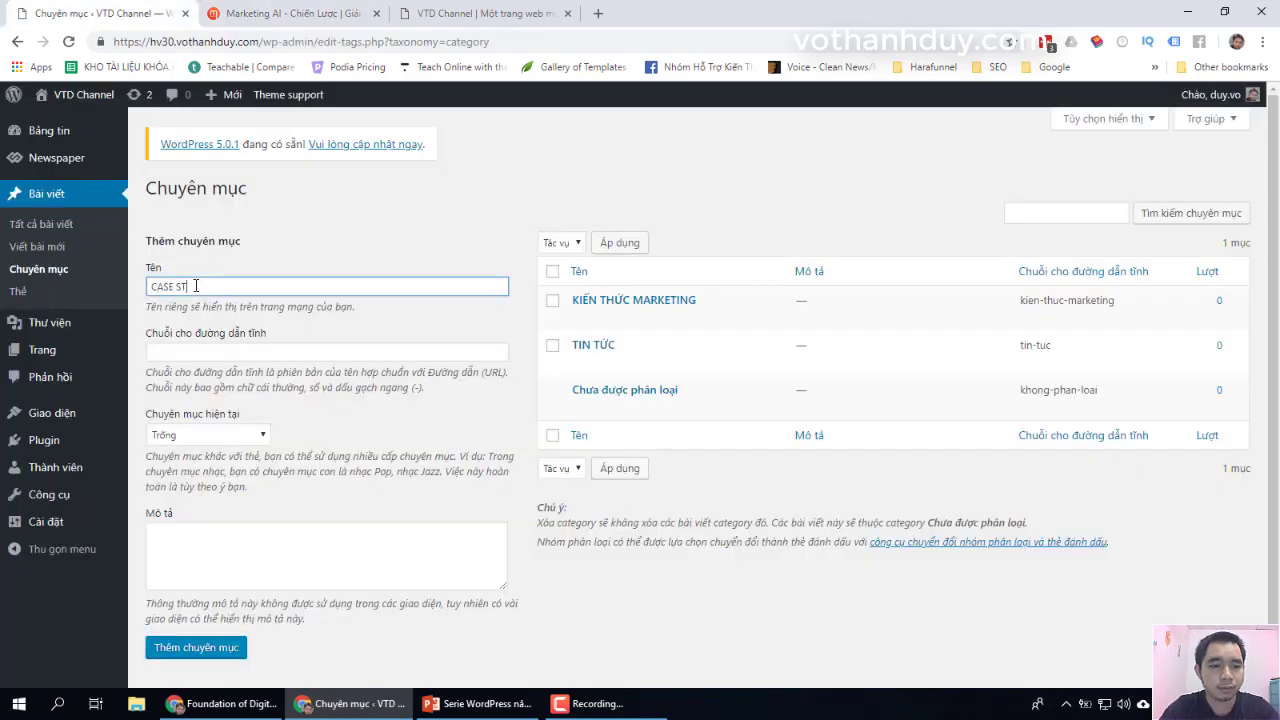
left_click(220, 652)
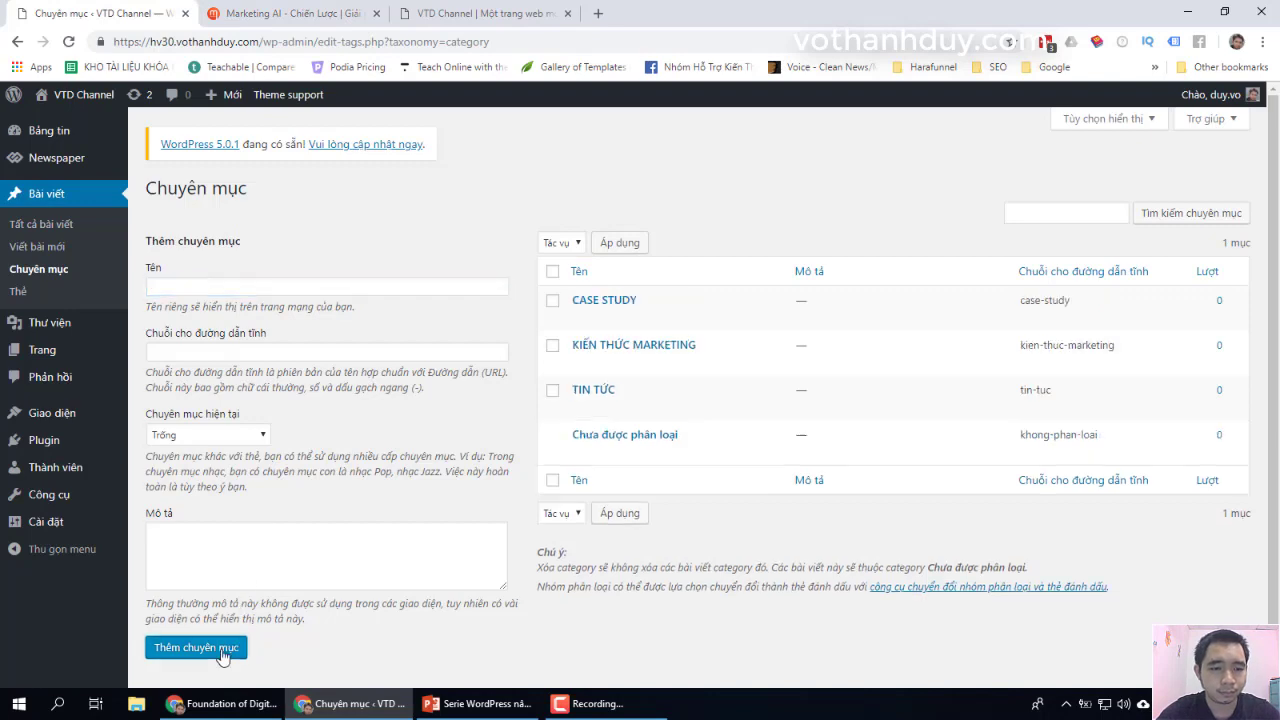
- Add the post category MARKETING THEO NGÀNH after checking that menu entry on the Marketing AI site
left_click(286, 10)
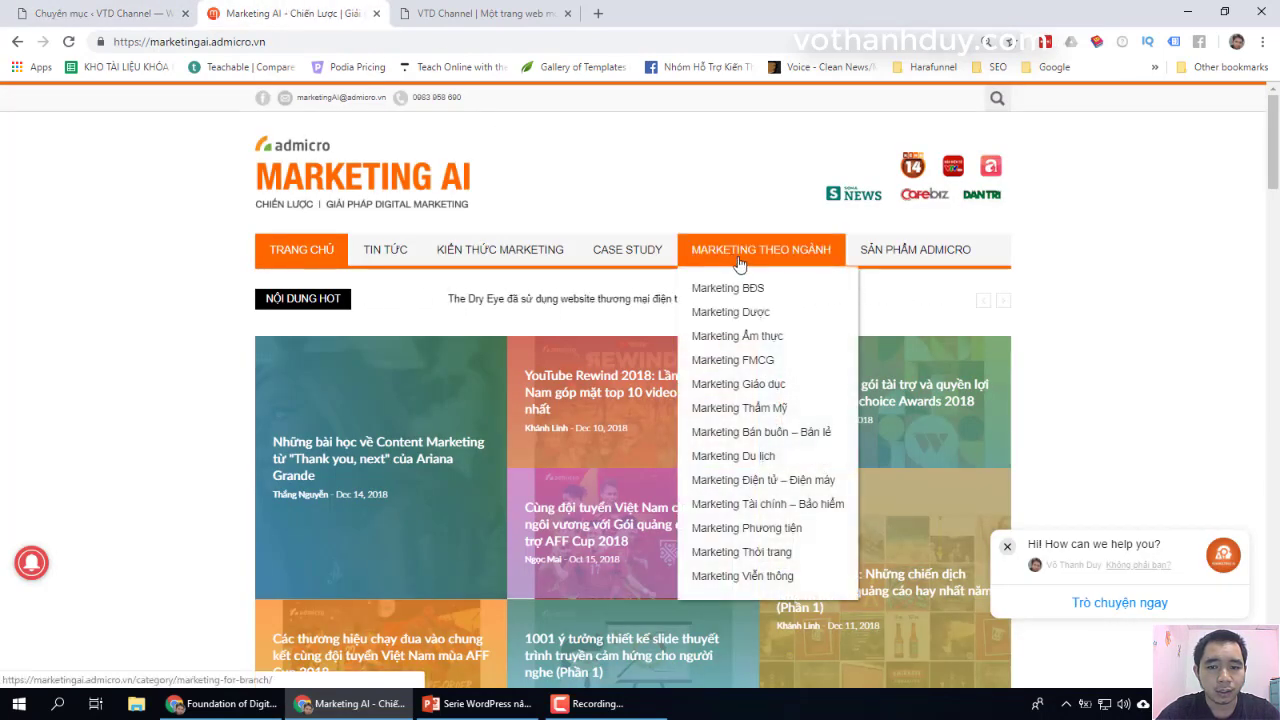
left_click(110, 13)
left_click(249, 287)
type("MARKETING THEO NGÀNH")
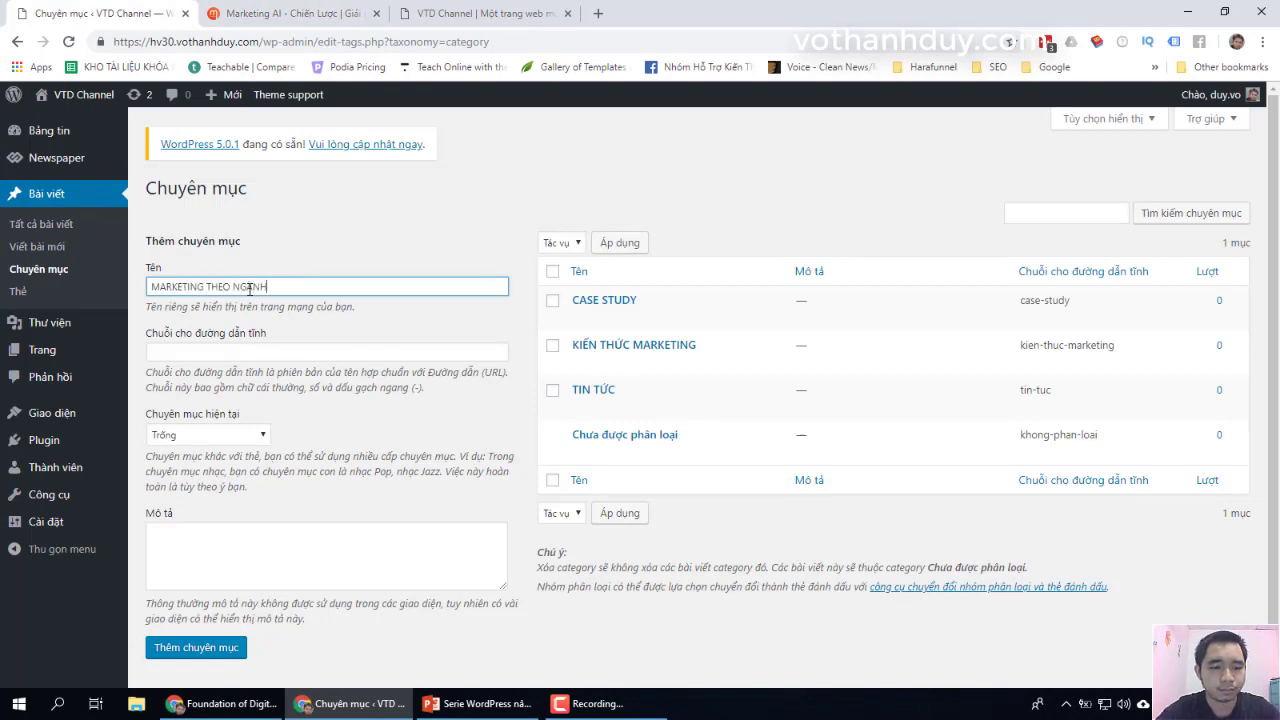
left_click(220, 650)
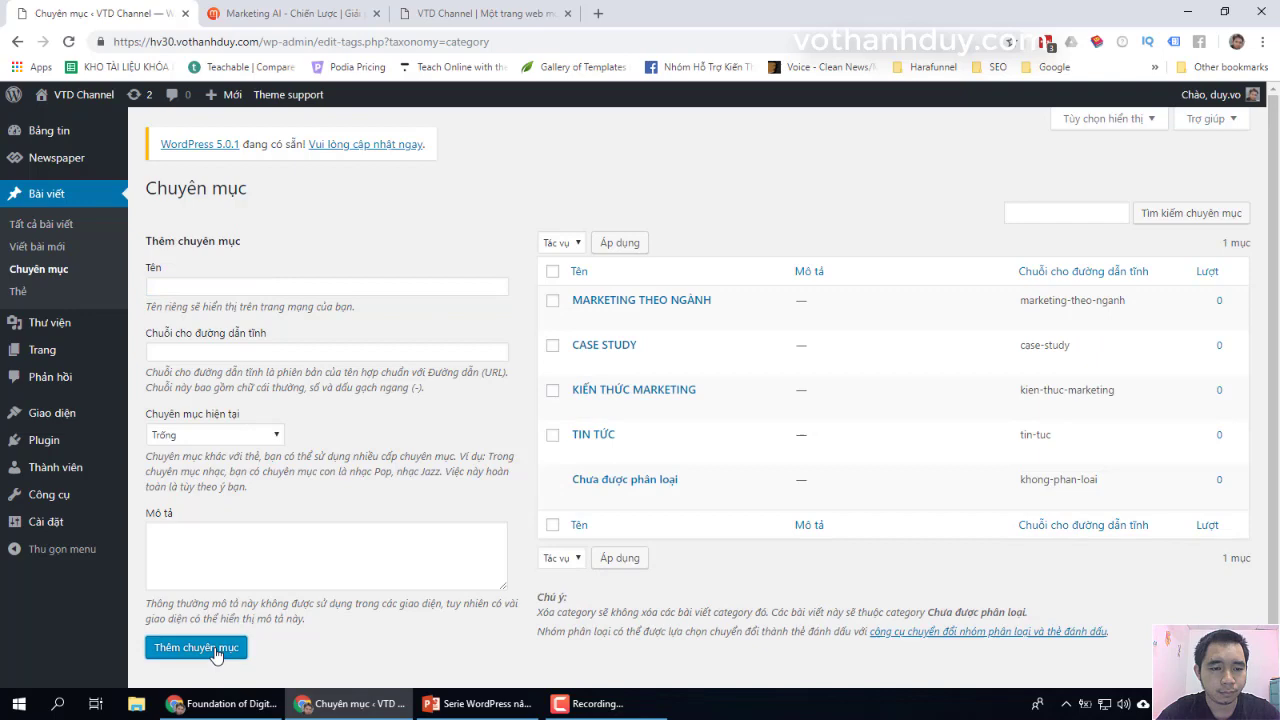
- Review the Marketing AI menu for subcategories, and add the category TIN TRONG NƯỚC with TIN TỨC as its parent
left_click(300, 12)
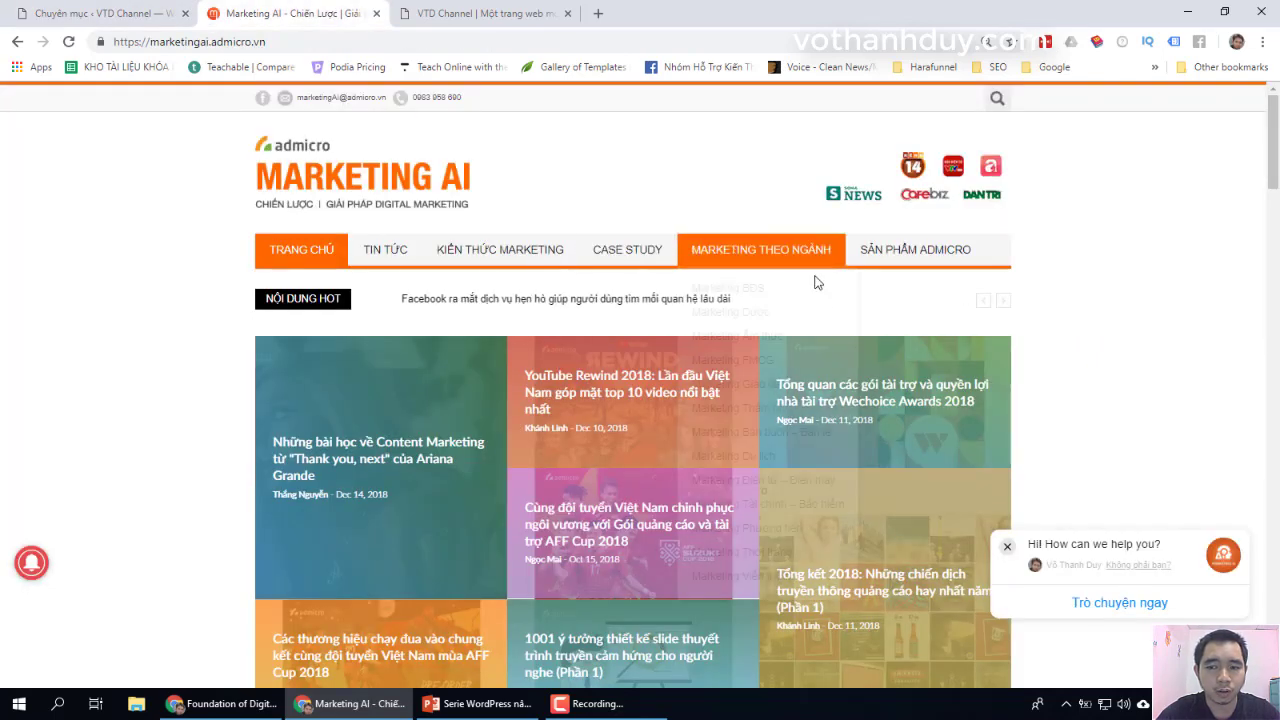
mouse_move(402, 252)
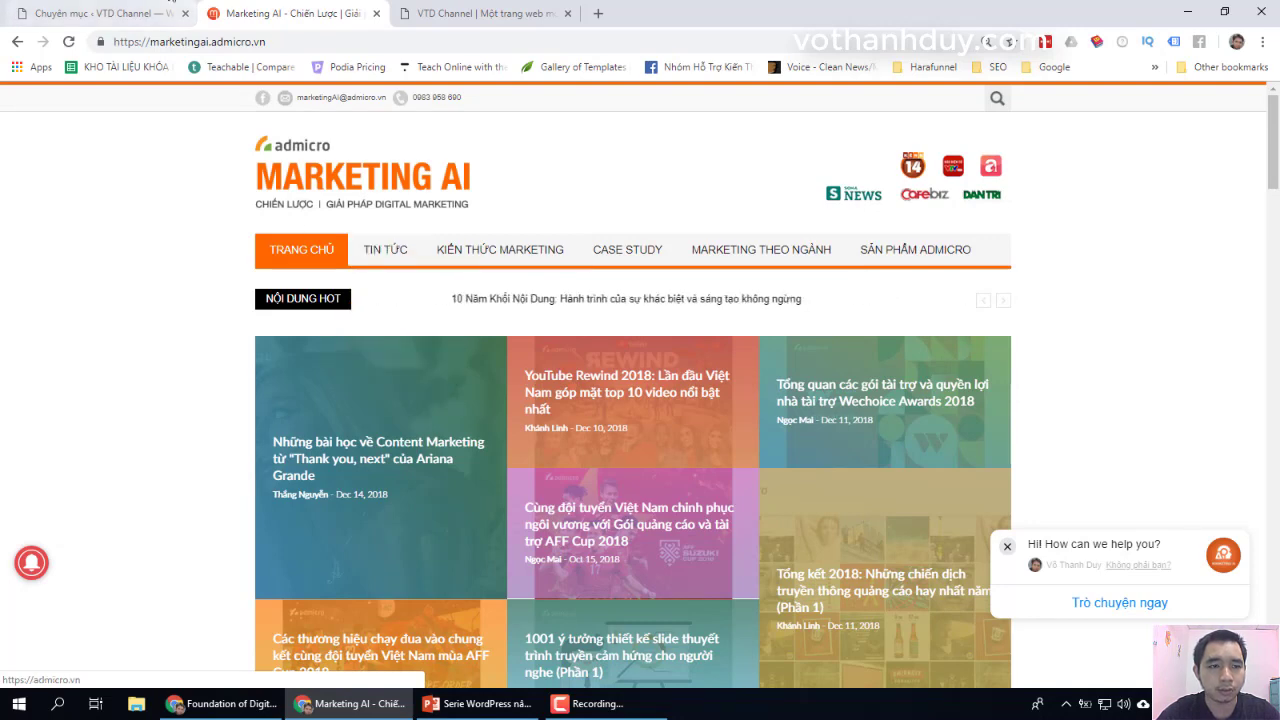
left_click(171, 8)
left_click(185, 284)
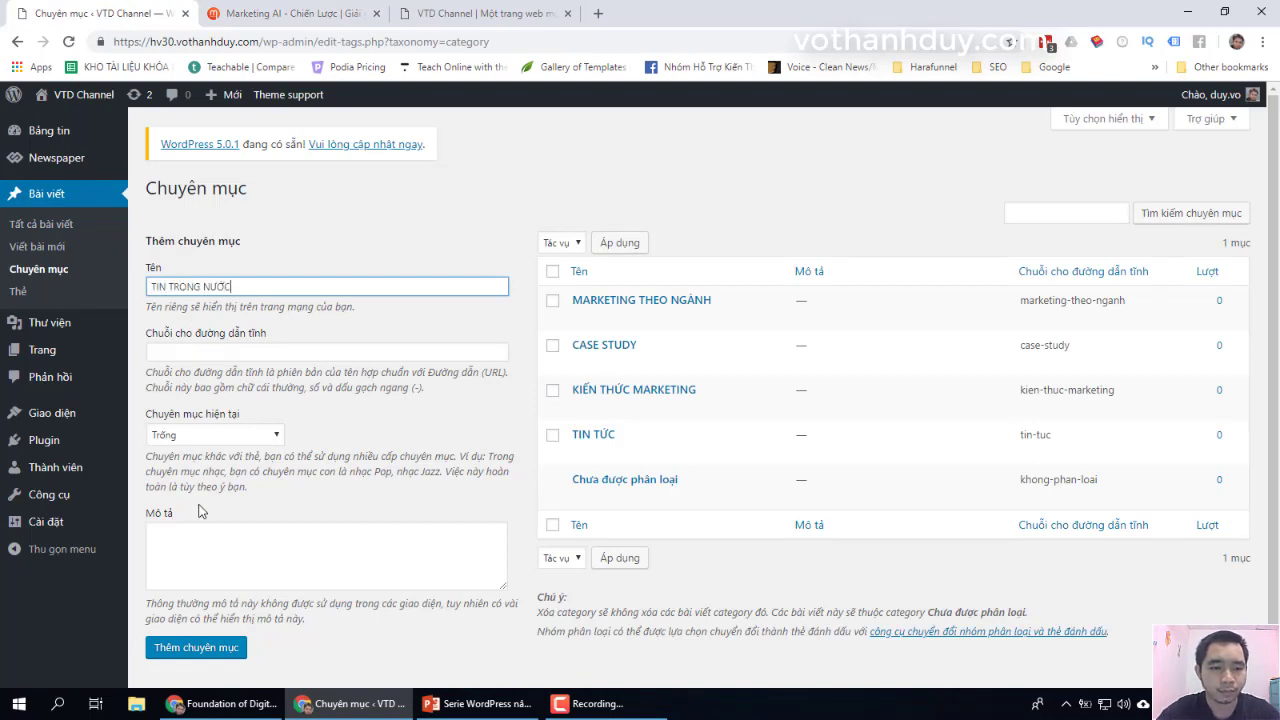
left_click(213, 440)
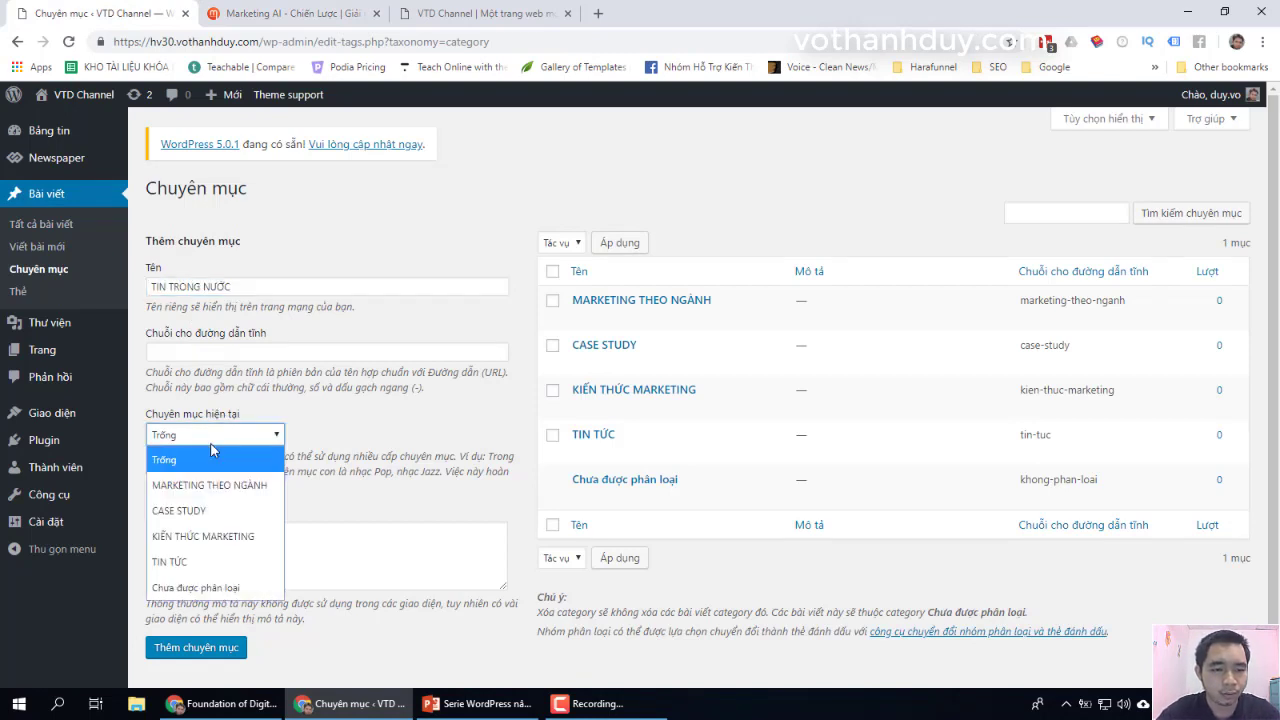
left_click(214, 561)
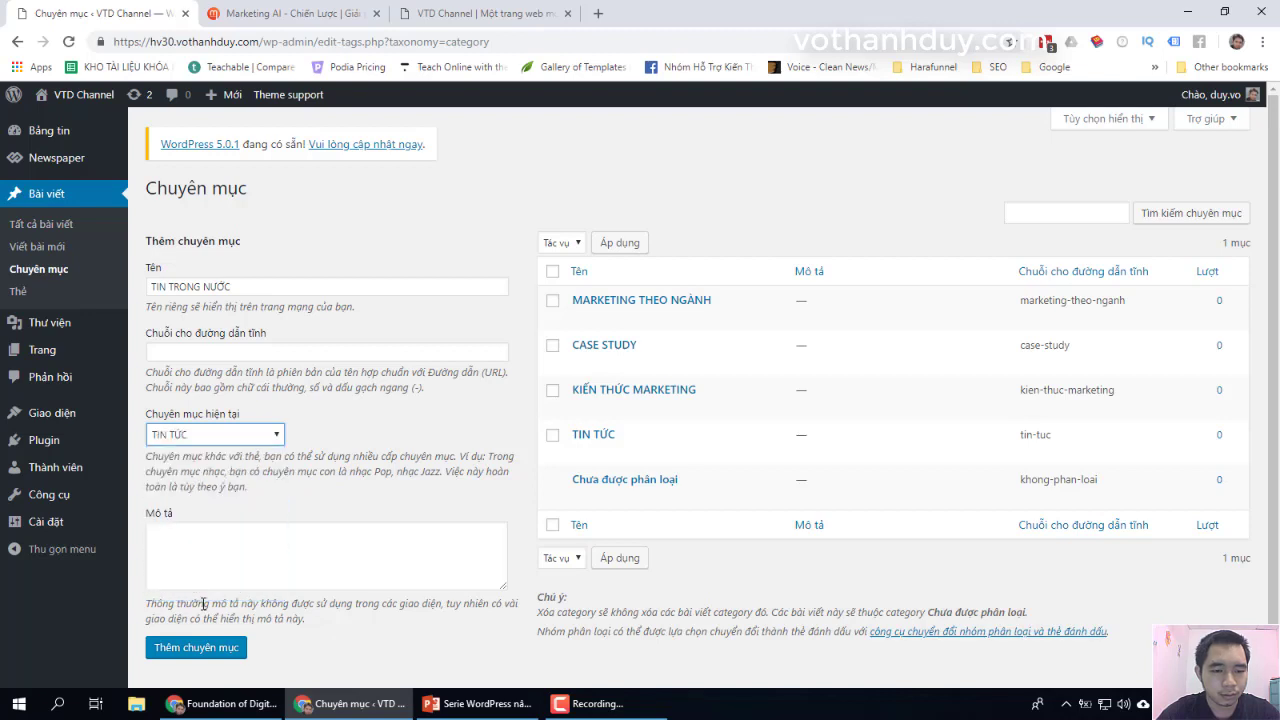
- Add the category TIN QUỐC TẾ under the parent TIN TỨC
left_click(270, 288)
type("TIN T")
type(" QUỐC TẾ")
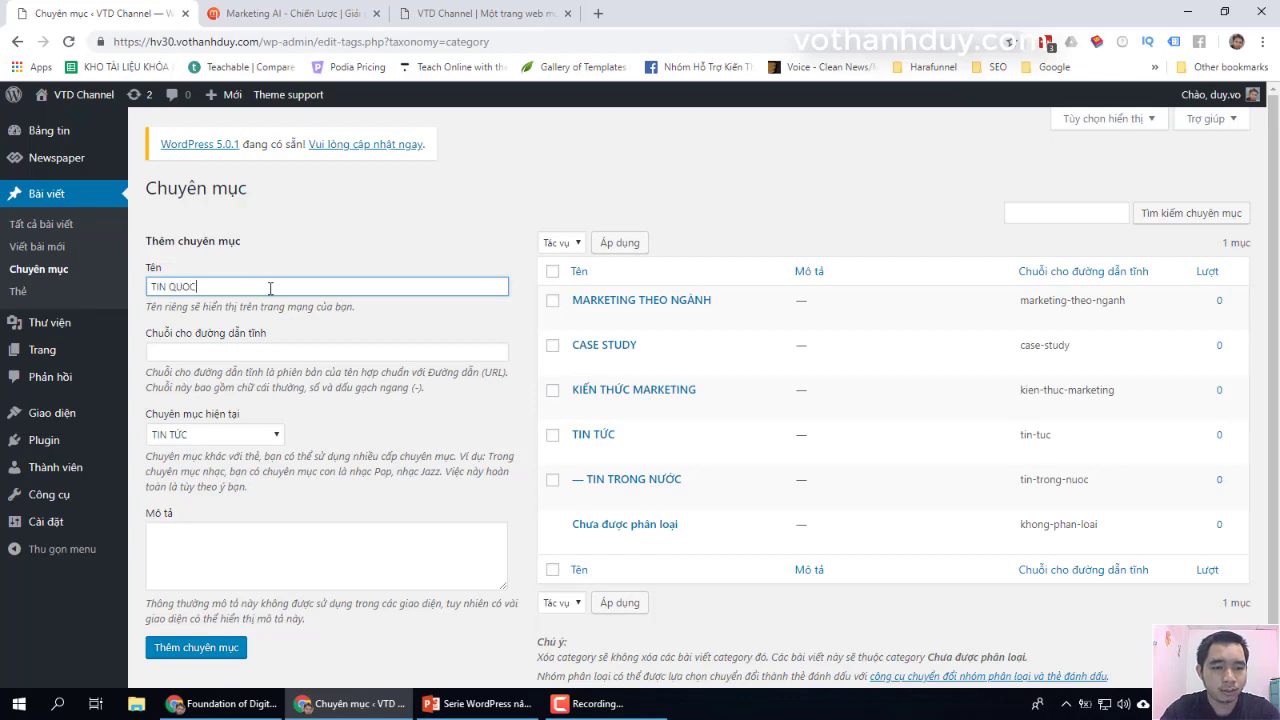
key("Return")
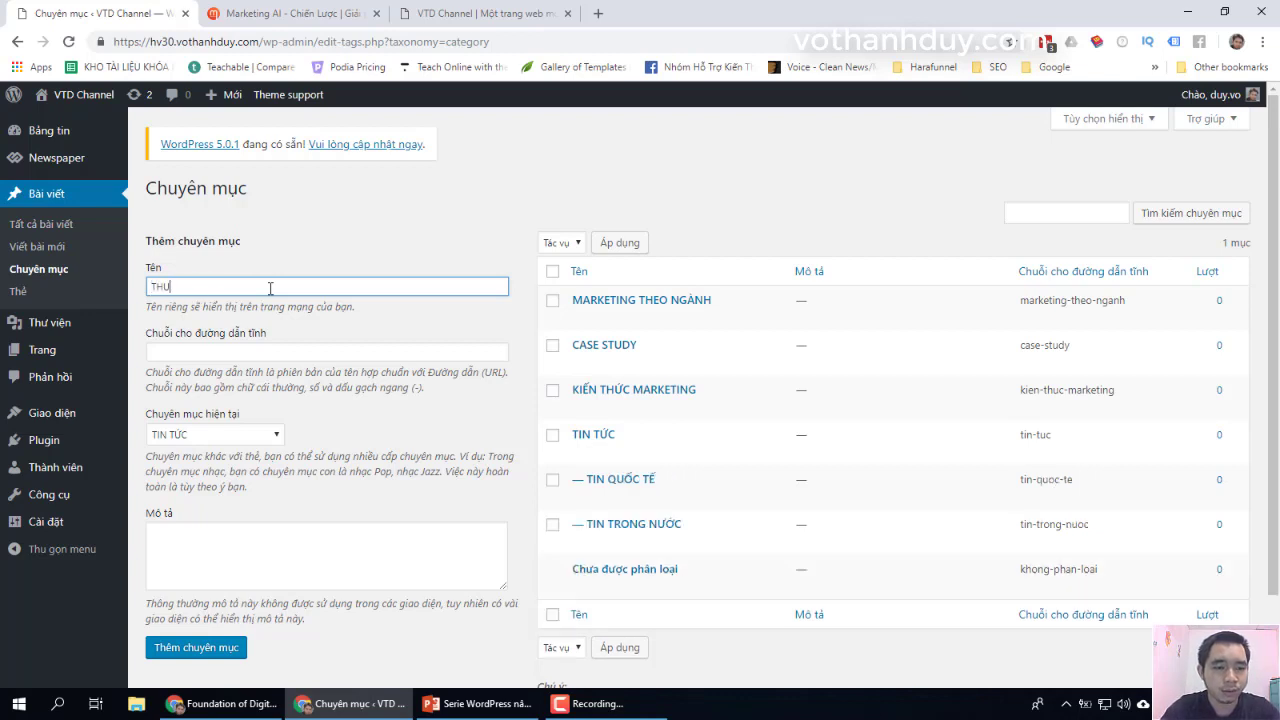
- Add the category THƯƠNG HIỆU under the parent TIN TỨC and compare with the Marketing AI site's TIN TỨC submenu
type("THƯƠNG HIỆU")
key("Return")
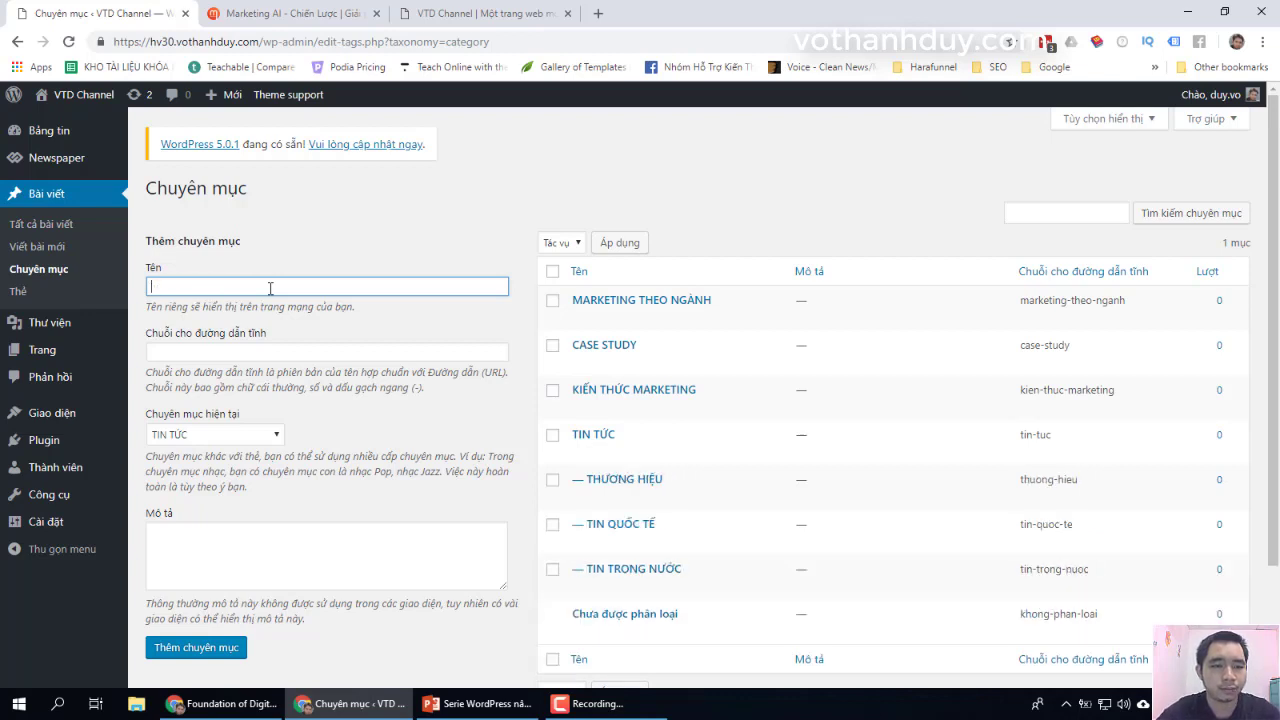
left_click(311, 22)
mouse_move(385, 250)
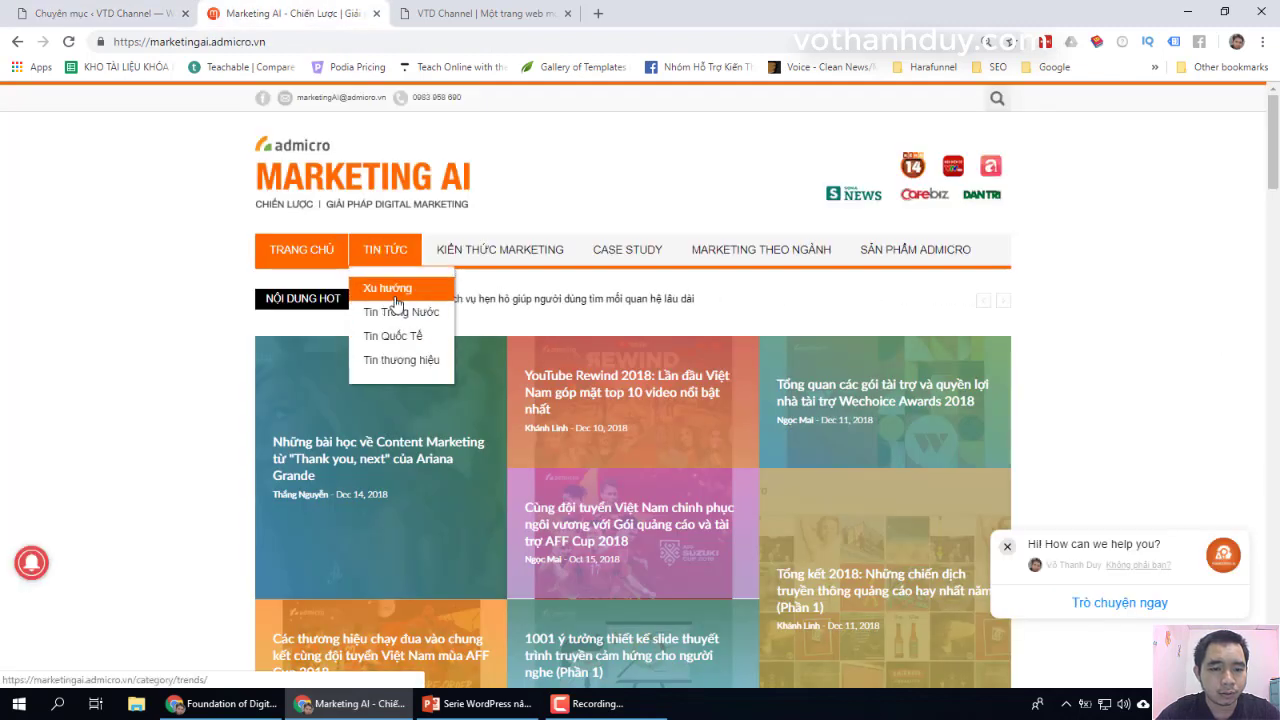
- Check the Marketing AI site's next submenu and add the category DIGITAL MARKETING with KIẾN THỨC MARKETING as its parent
mouse_move(499, 260)
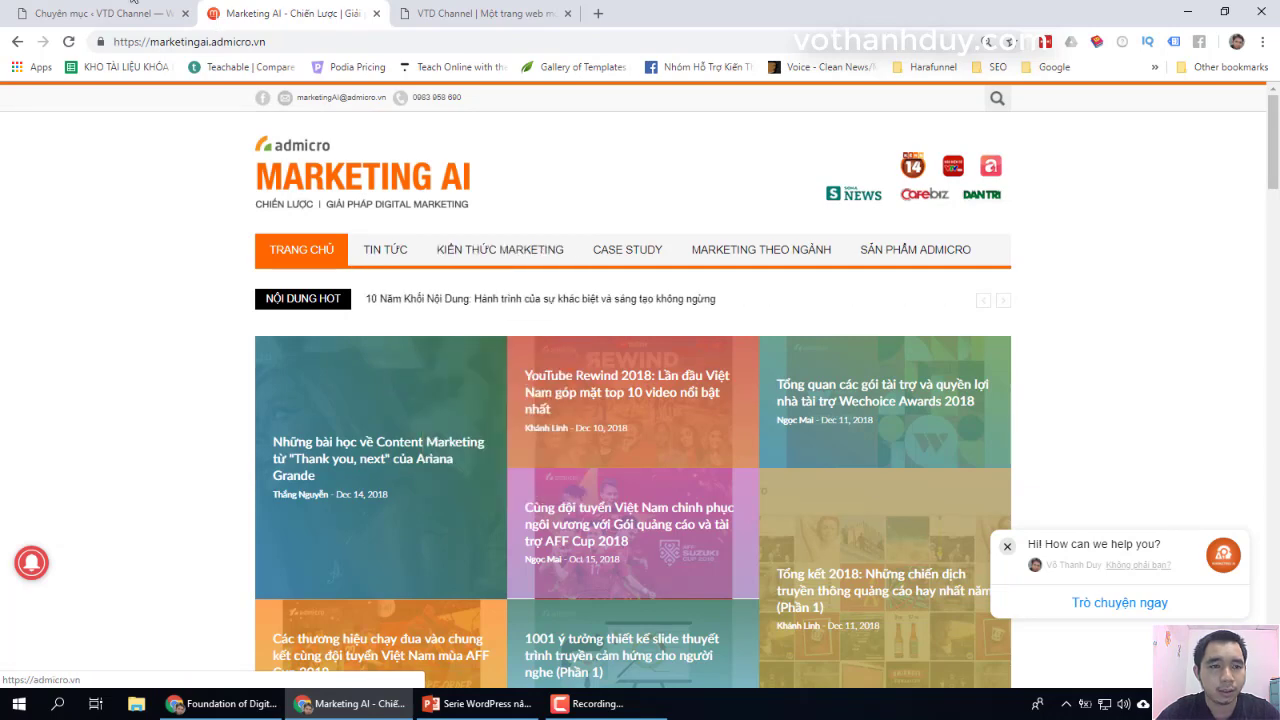
key("ctrl+1")
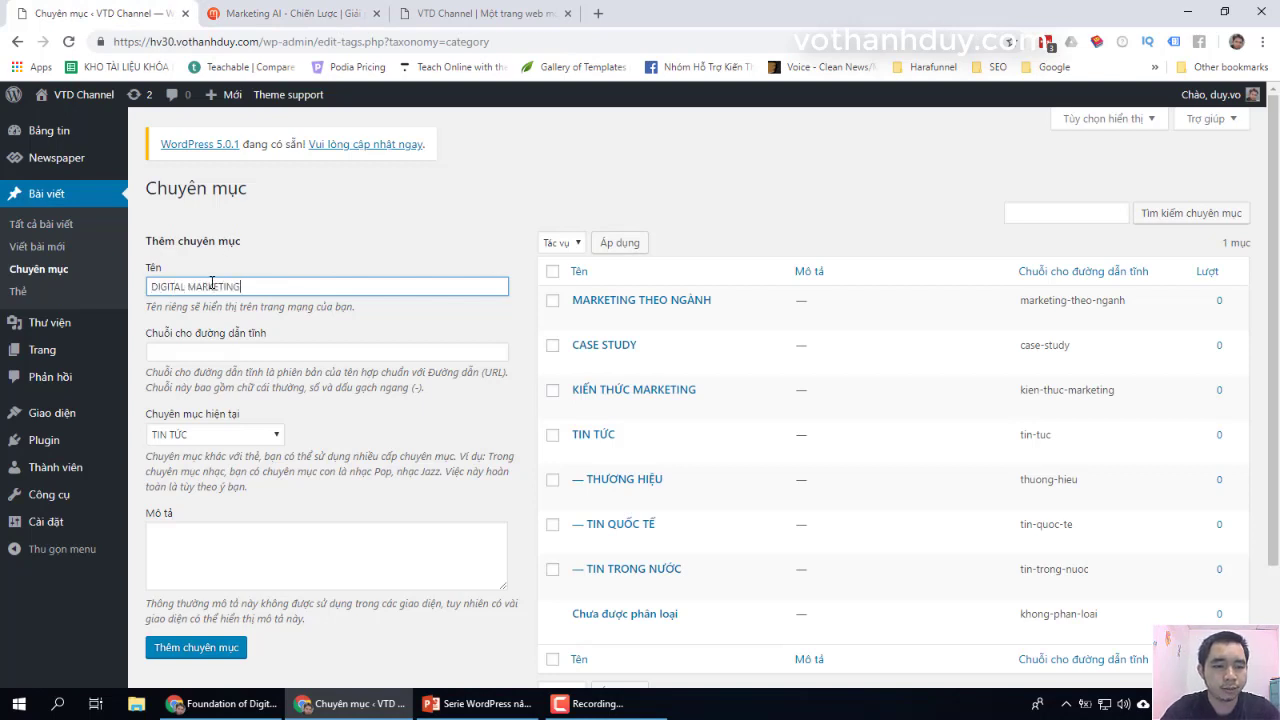
left_click(214, 434)
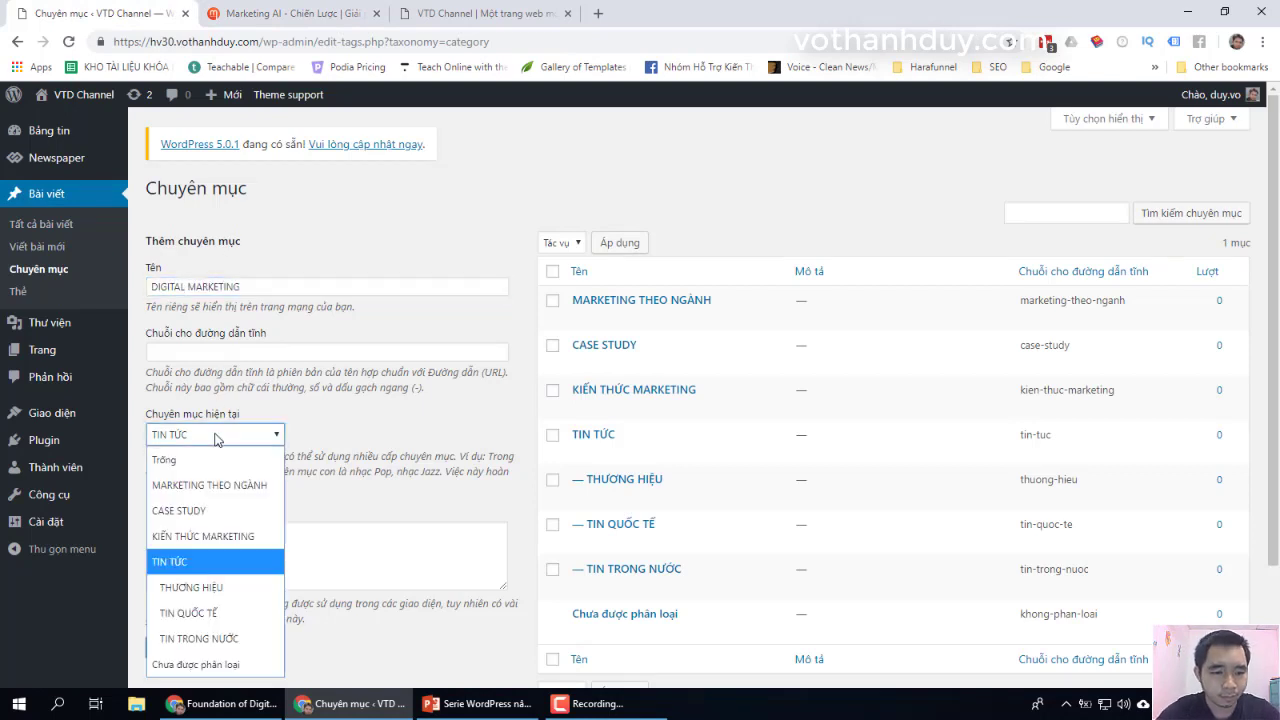
left_click(210, 538)
left_click(232, 652)
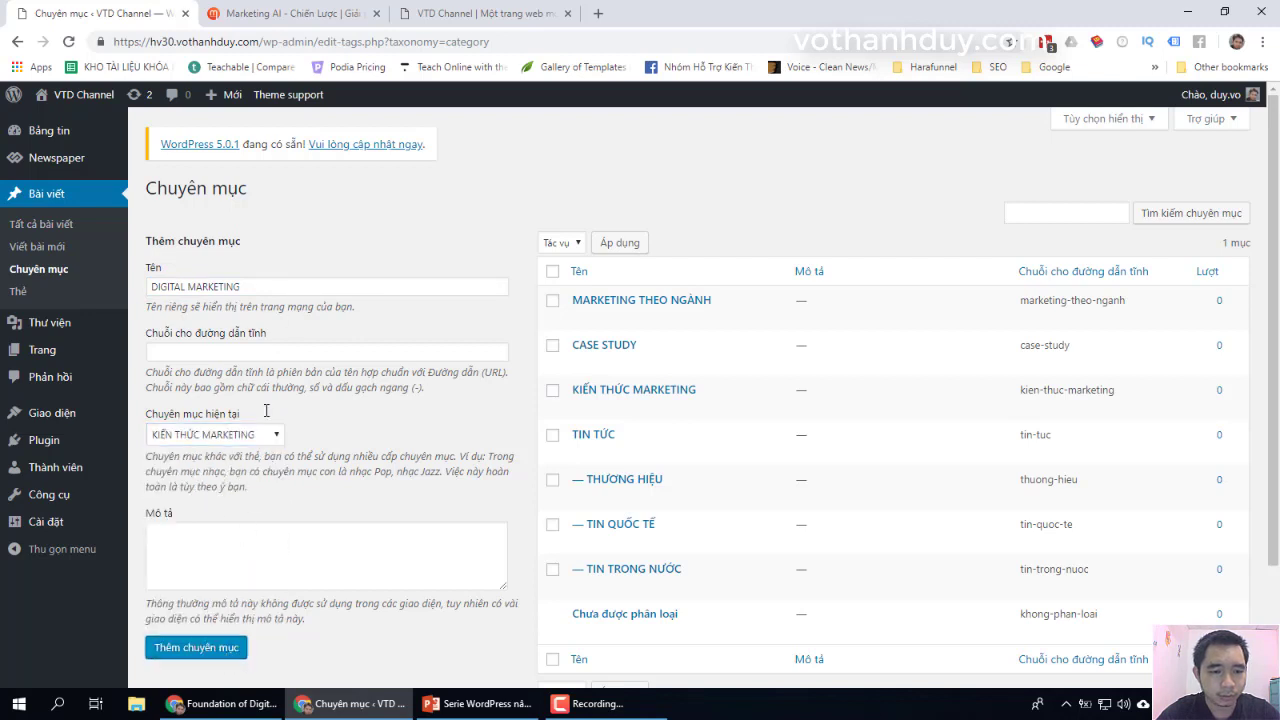
- Add the categories VIDEO MARKETING and CONTENT MARKETING under the parent KIẾN THỨC MARKETING
left_click(293, 287)
type("VIDEO MA")
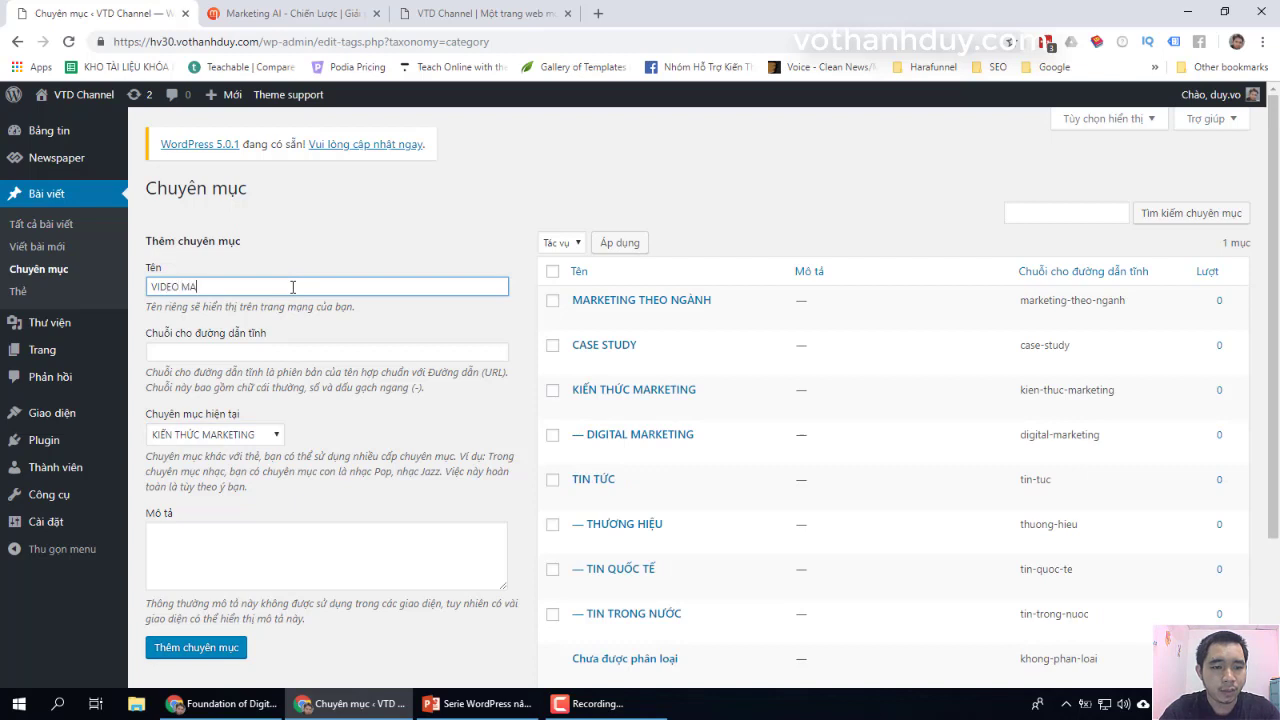
type("RKETING")
key("Return")
type("CONTENT")
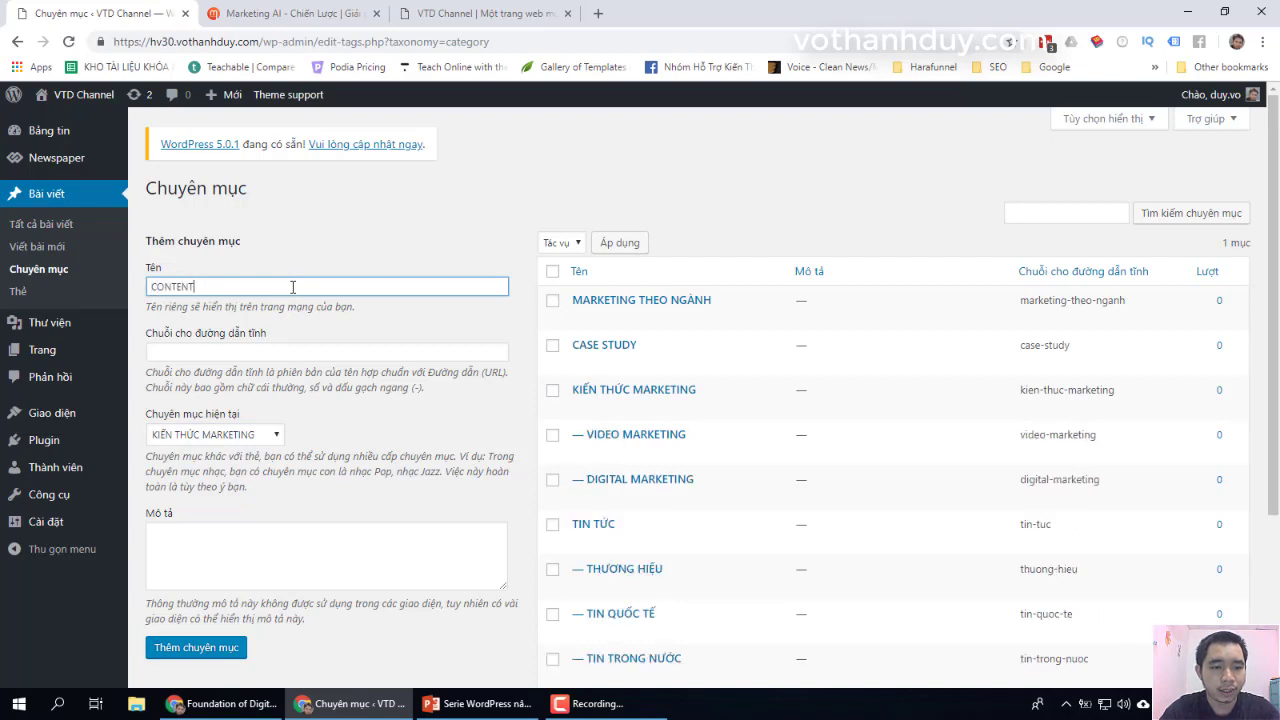
type(" MARKETING")
key("Return")
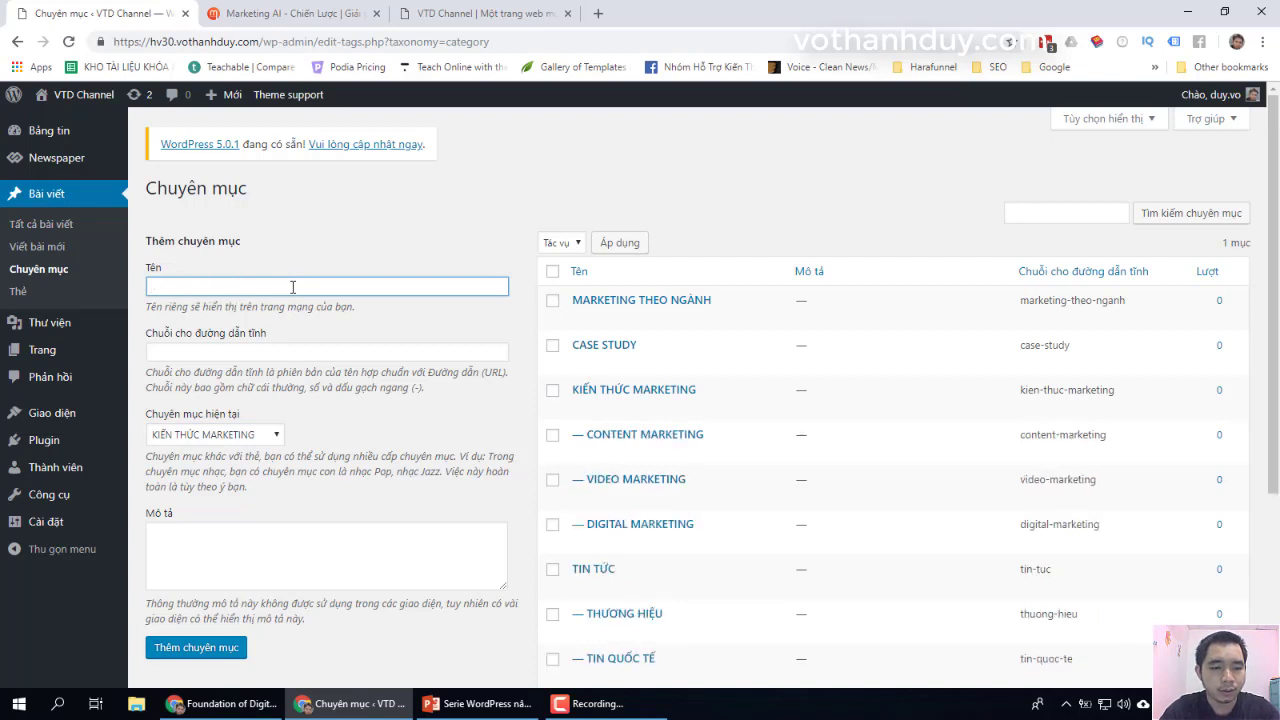
- Add the categories SEO and EMAIL MARKETING under the parent KIẾN THỨC MARKETING
key("Return")
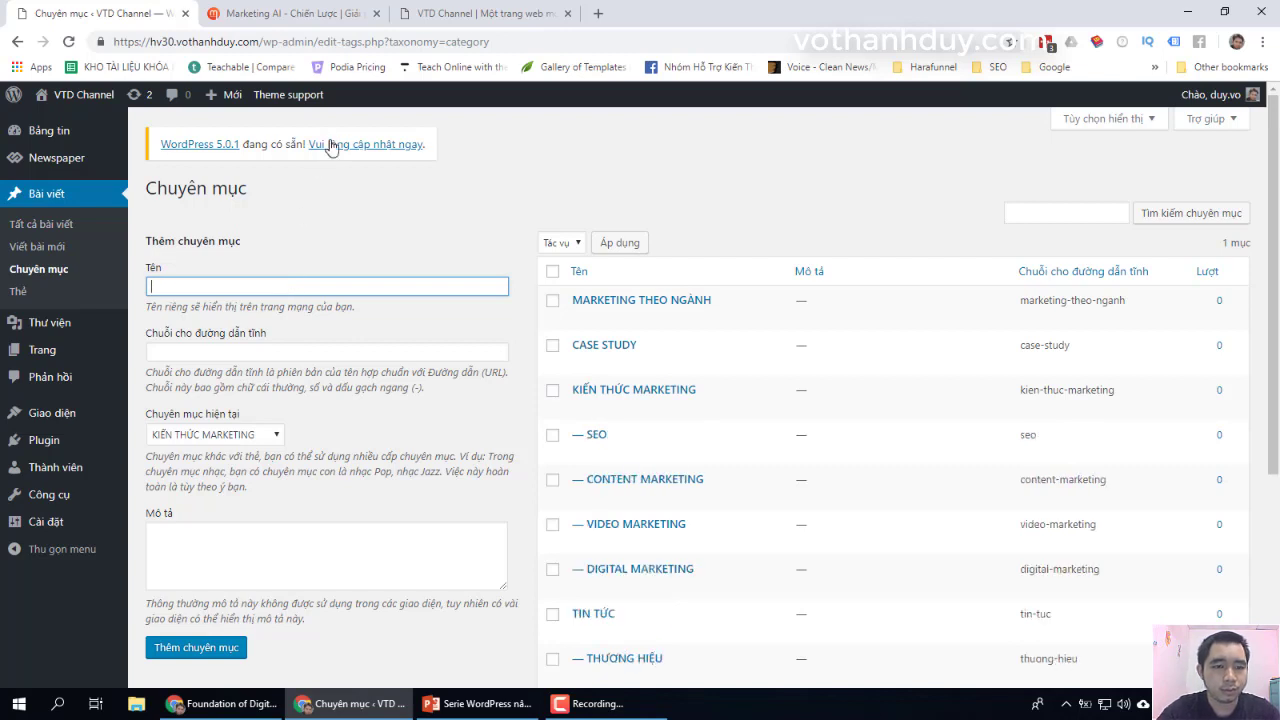
type("EMAIL MARKETING")
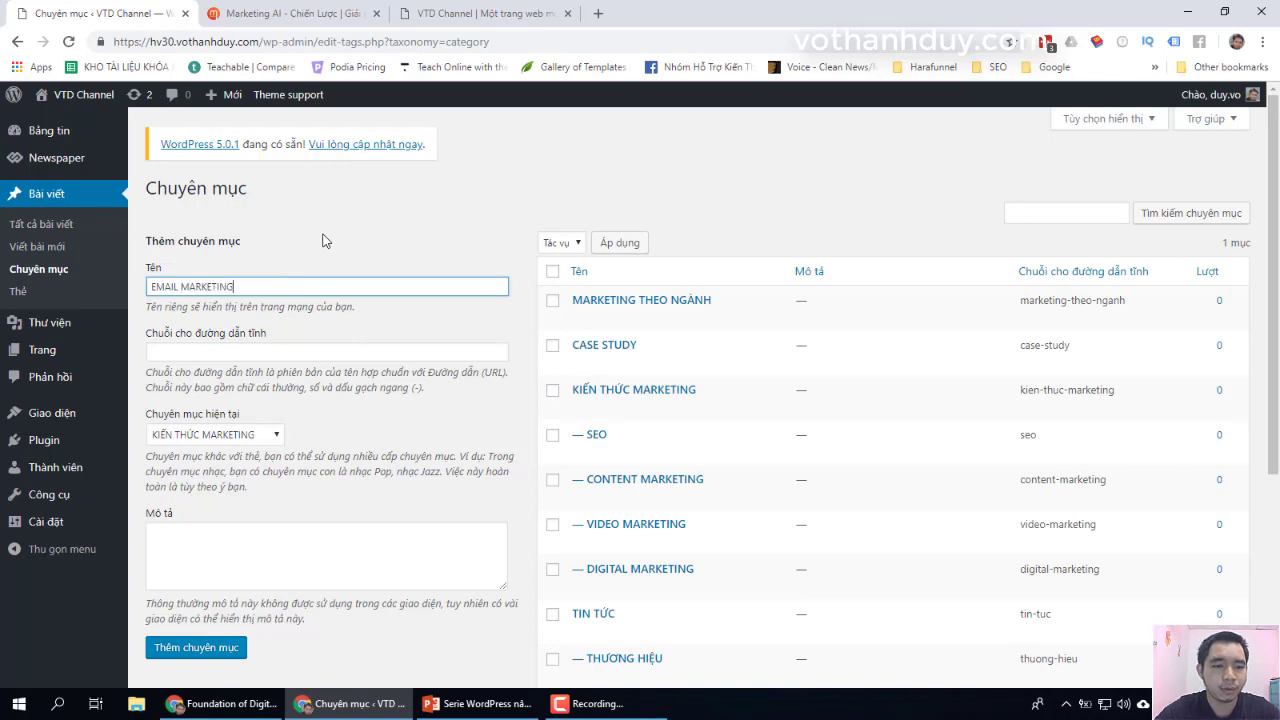
key("Return")
- Check the CASE STUDY submenu on the Marketing AI site and add the category THƯƠNG HIỆU with CASE STUDY as its parent
left_click(292, 13)
mouse_move(652, 249)
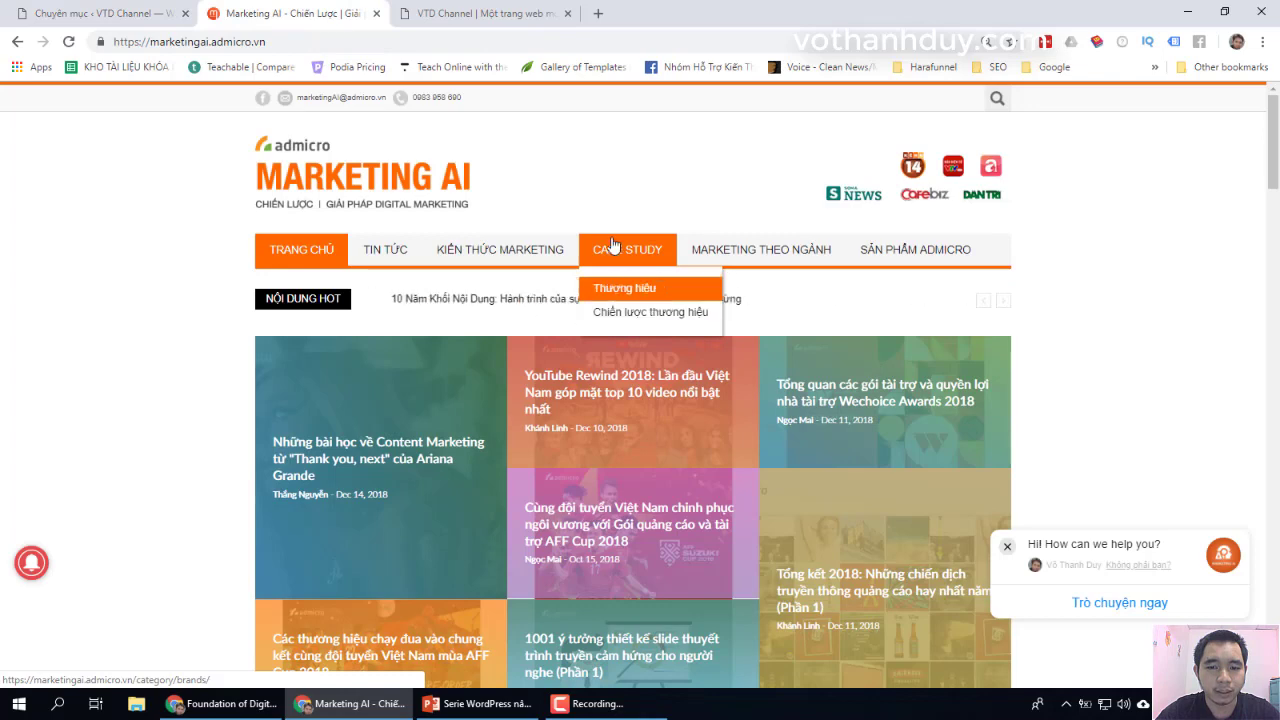
left_click(110, 13)
type("THƯƠNG HIỆU")
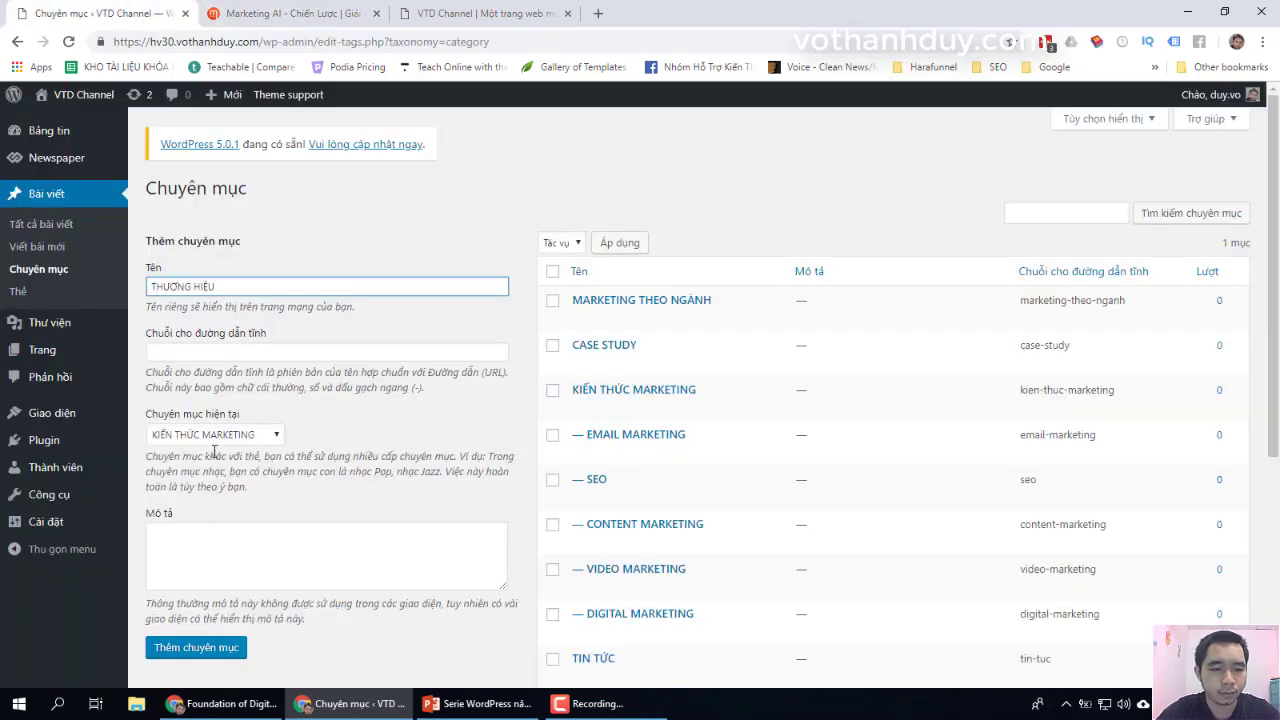
left_click(215, 437)
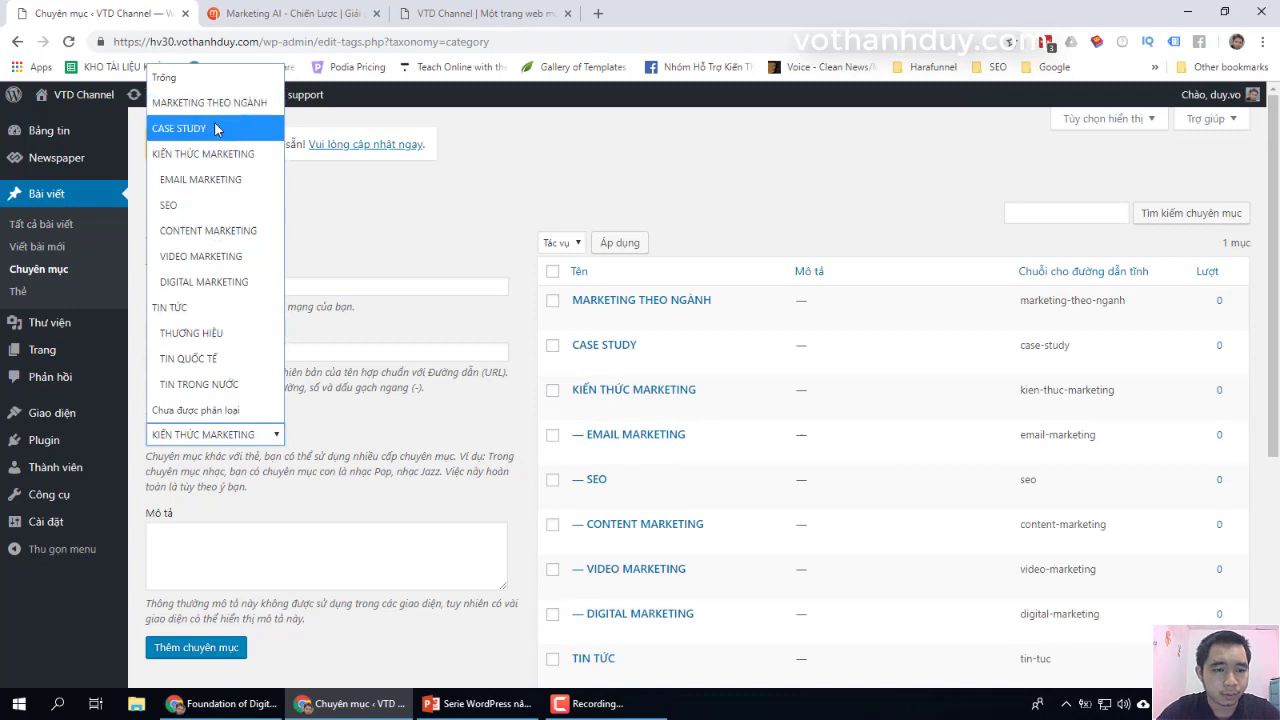
left_click(215, 128)
left_click(206, 648)
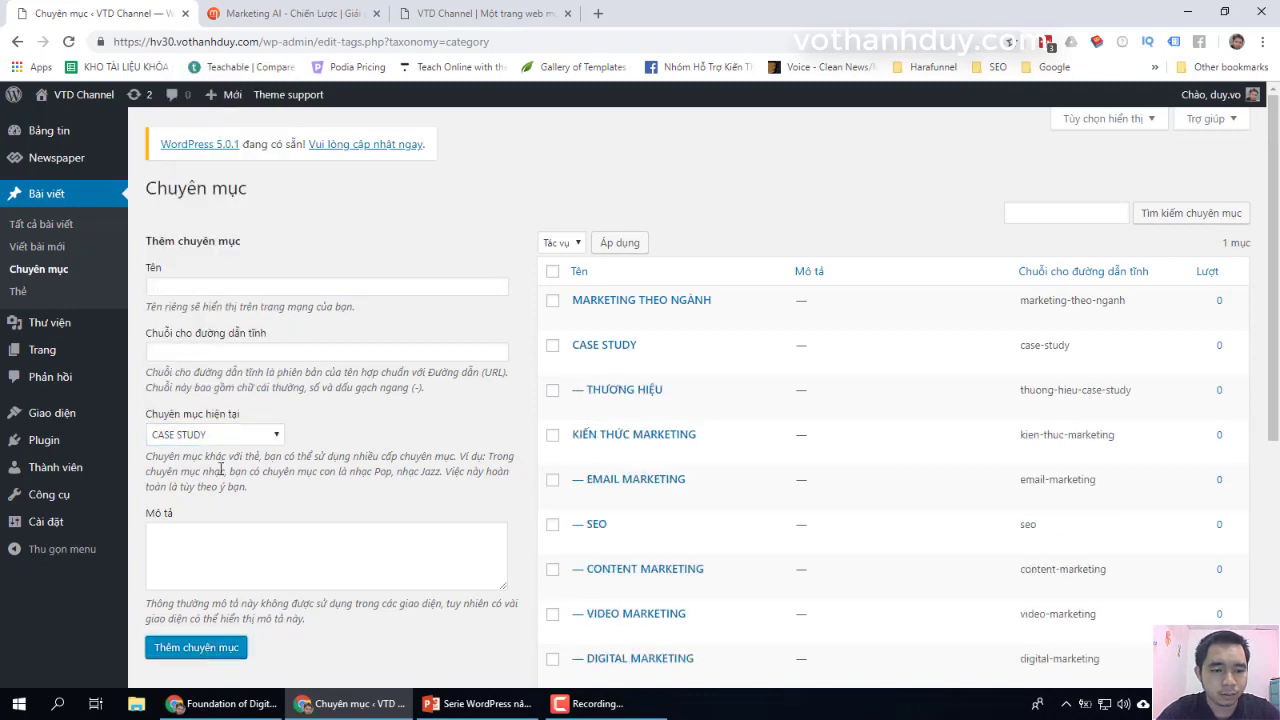
- Add the category CHIẾN LƯỢC THƯƠNG HIỆU under the parent CASE STUDY
left_click(241, 282)
type("C")
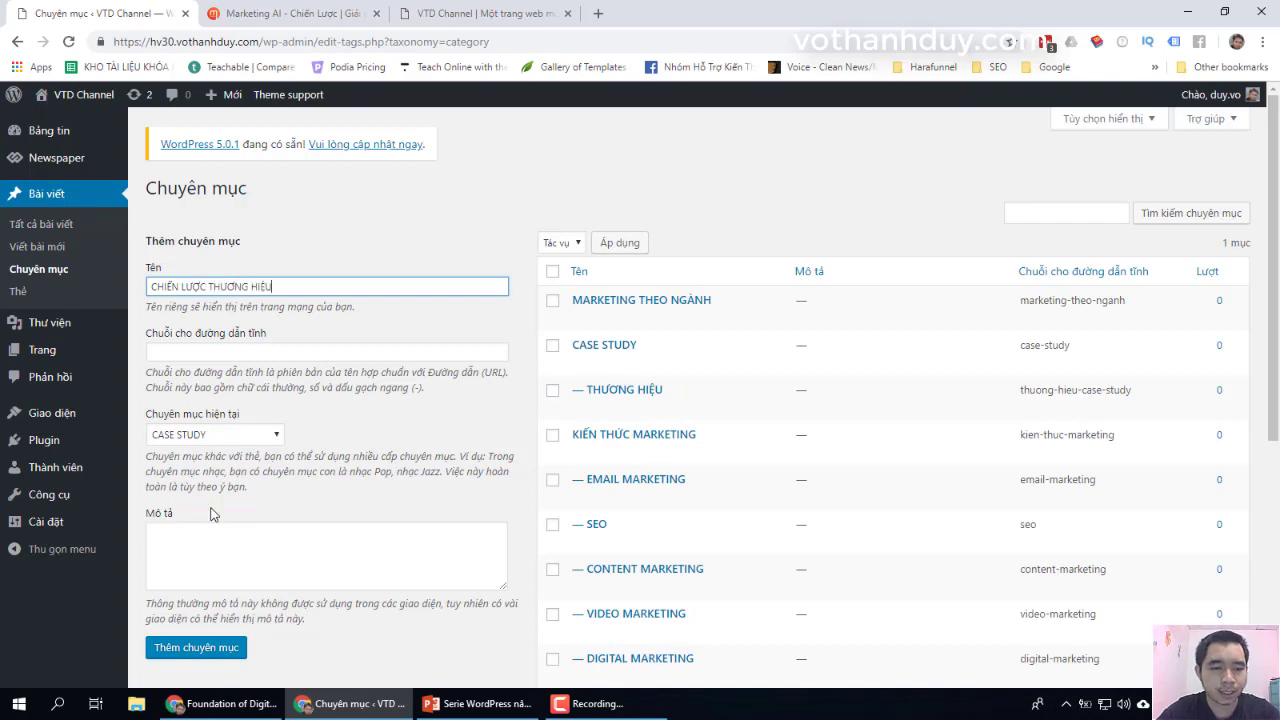
type("HIẾN LƯỢC THƯƠNG HIỆU")
left_click(210, 649)
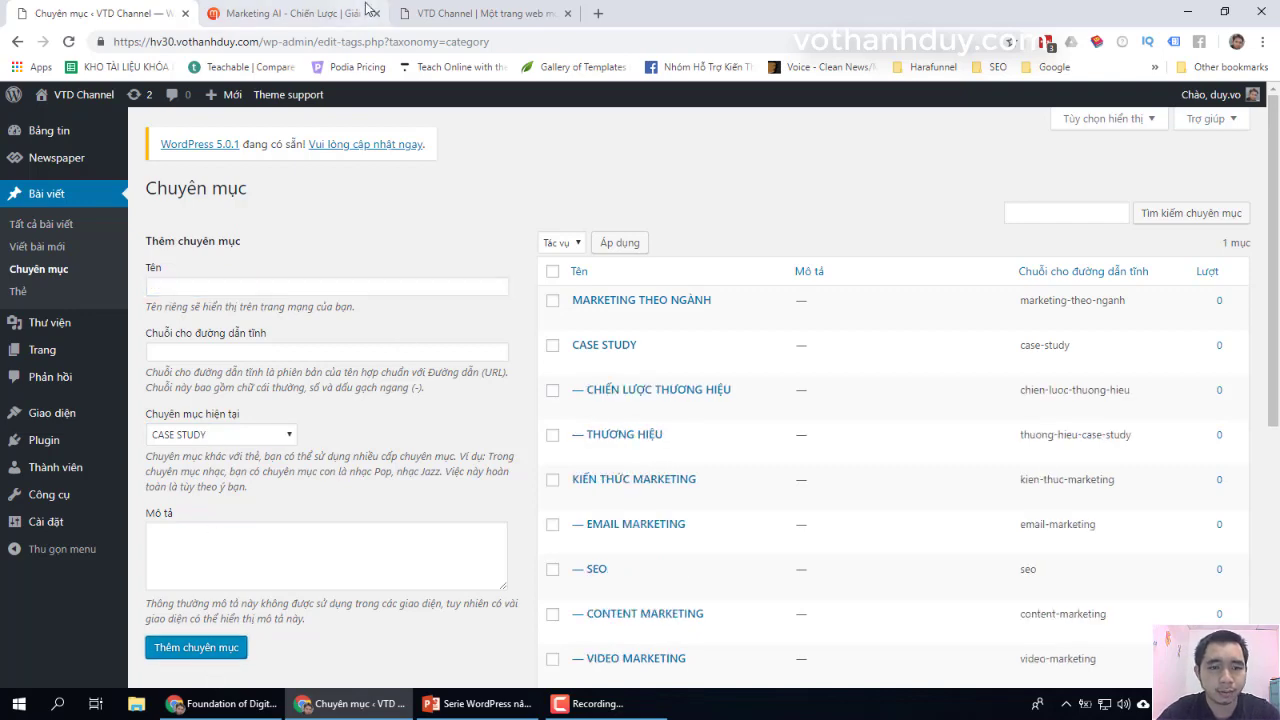
- Check the MARKETING THEO NGÀNH submenu on the Marketing AI site and add the category NGÀNH BĐS under the parent MARKETING THEO NGÀNH
left_click(290, 13)
mouse_move(758, 262)
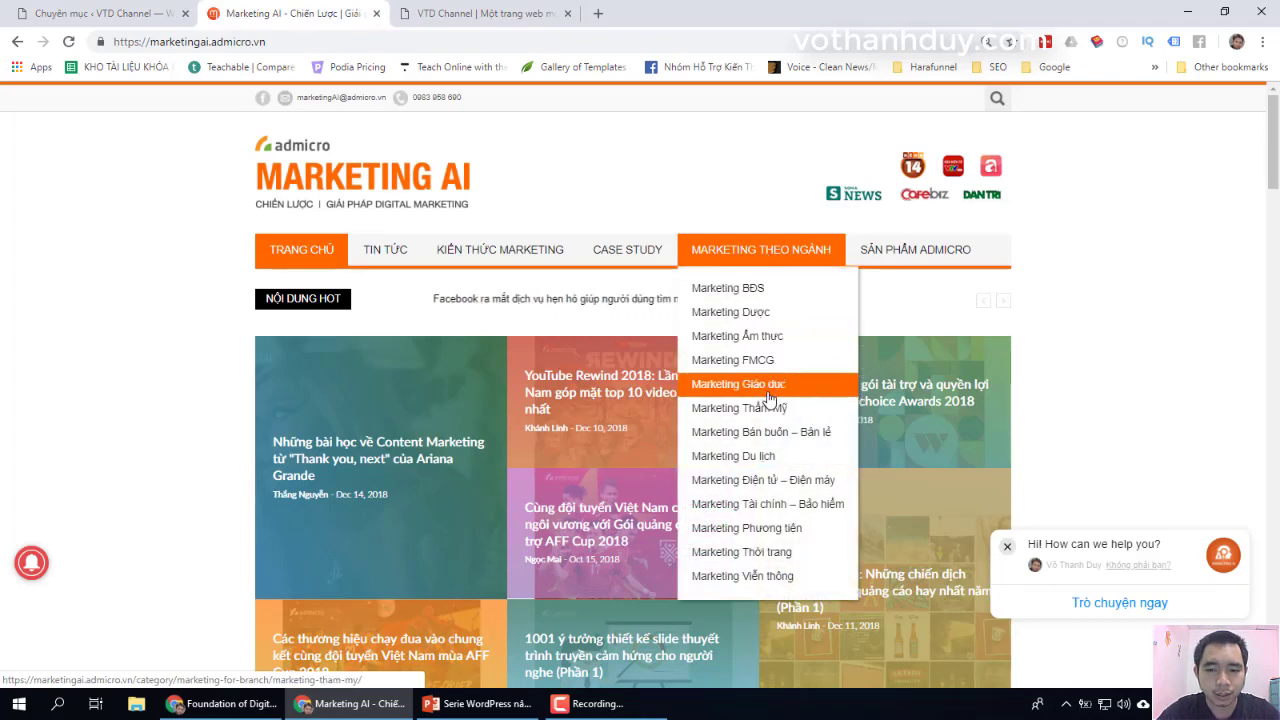
left_click(127, 10)
left_click(265, 290)
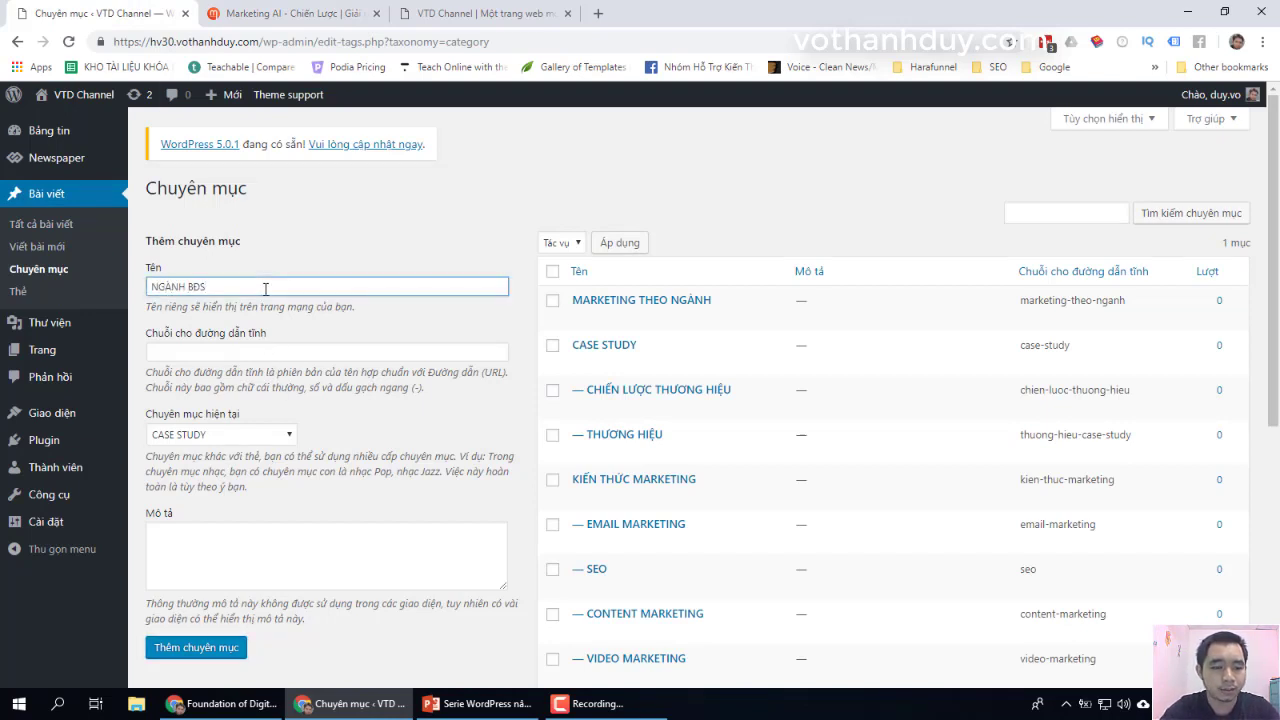
left_click(233, 440)
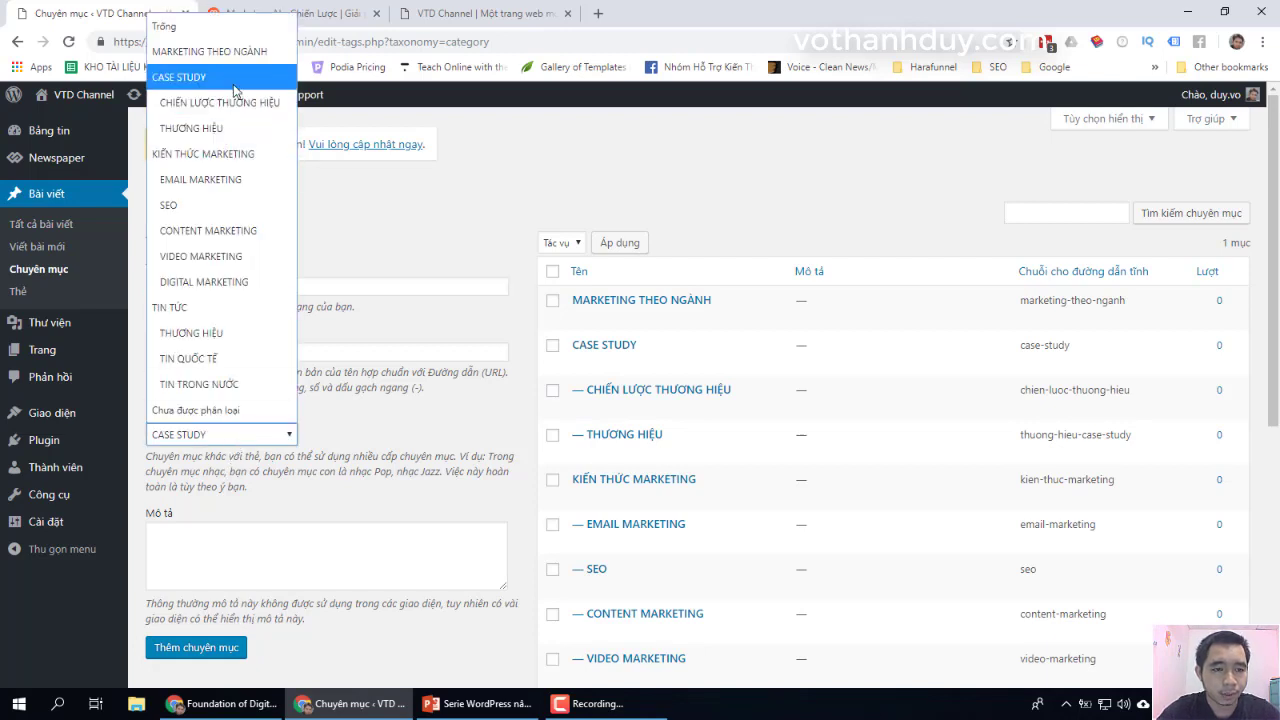
left_click(243, 51)
left_click(205, 647)
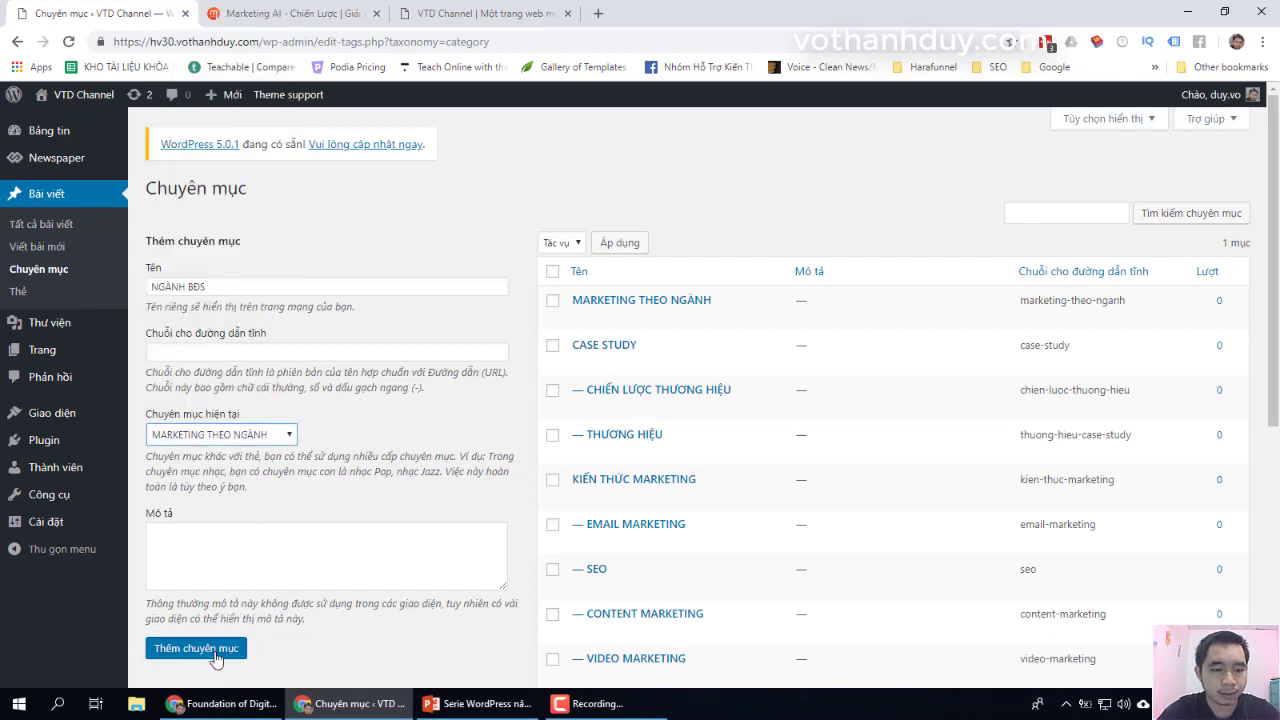
- Add the categories NGÀNH FMCG, NGÀNH GIÁO DỤC and NGÀNH DU LỊCH under the parent MARKETING THEO NGÀNH
left_click(260, 285)
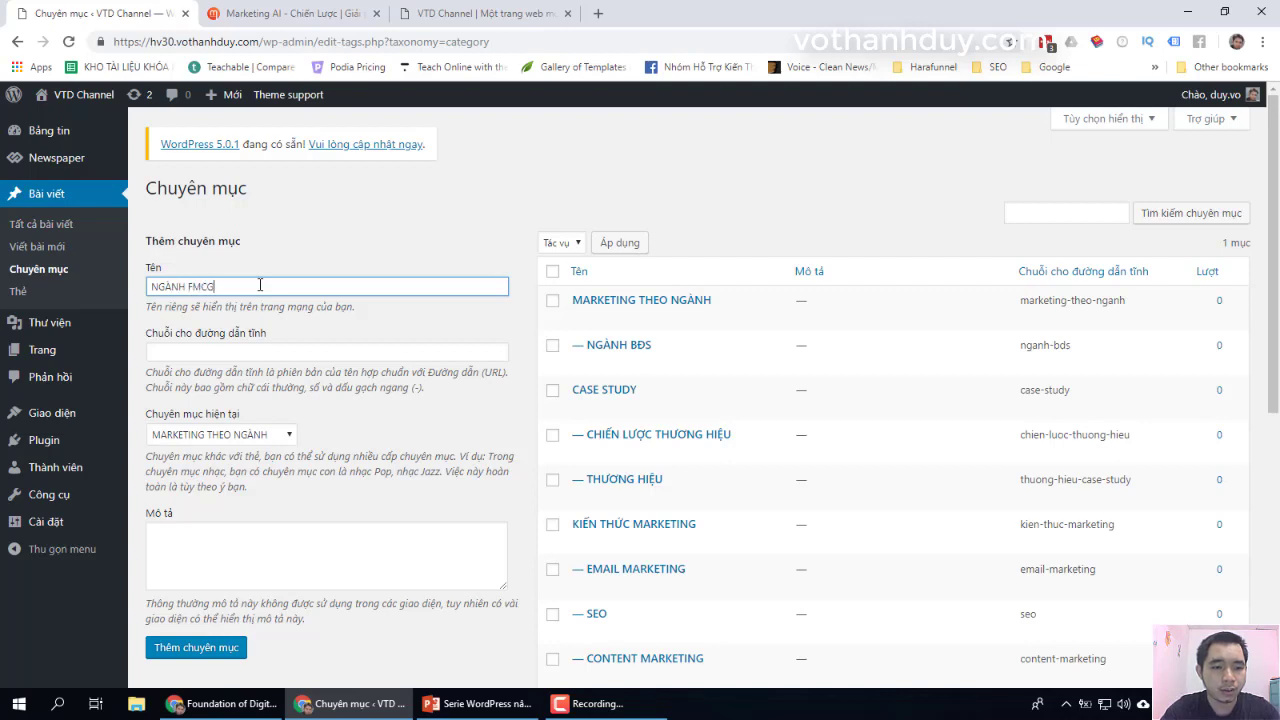
key("Return")
type("N")
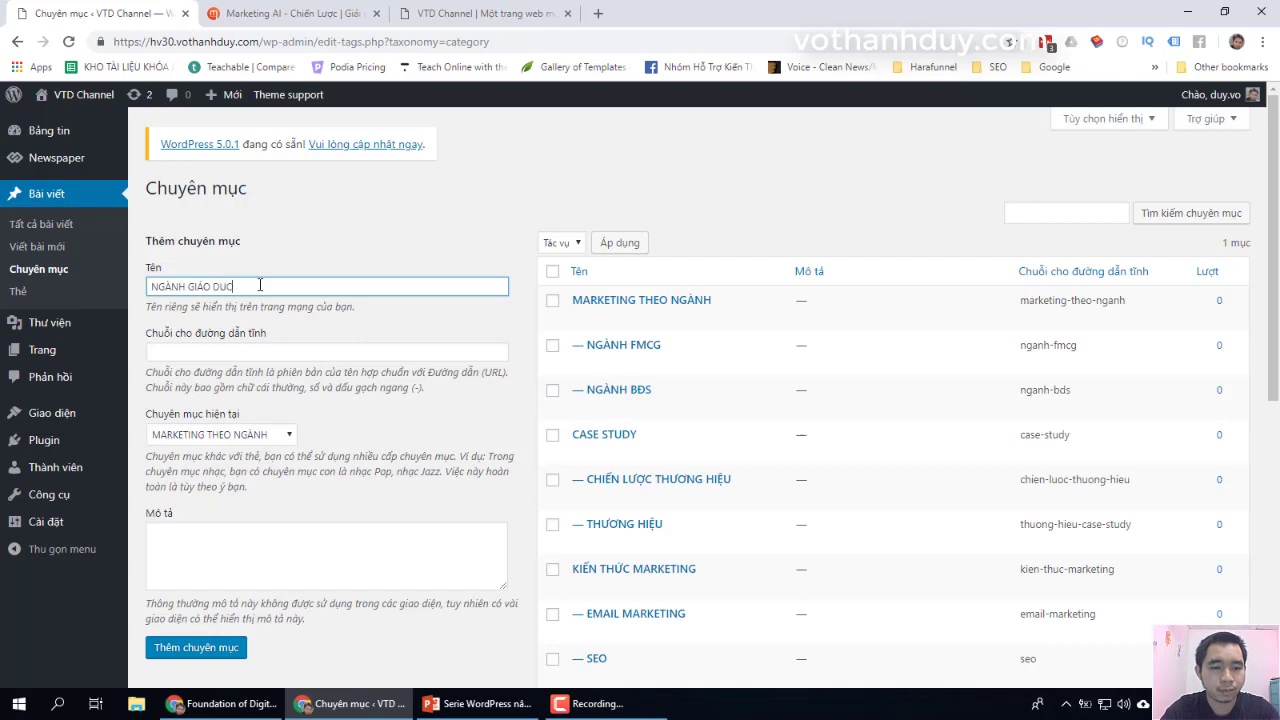
key("Return")
type("NGÀNH")
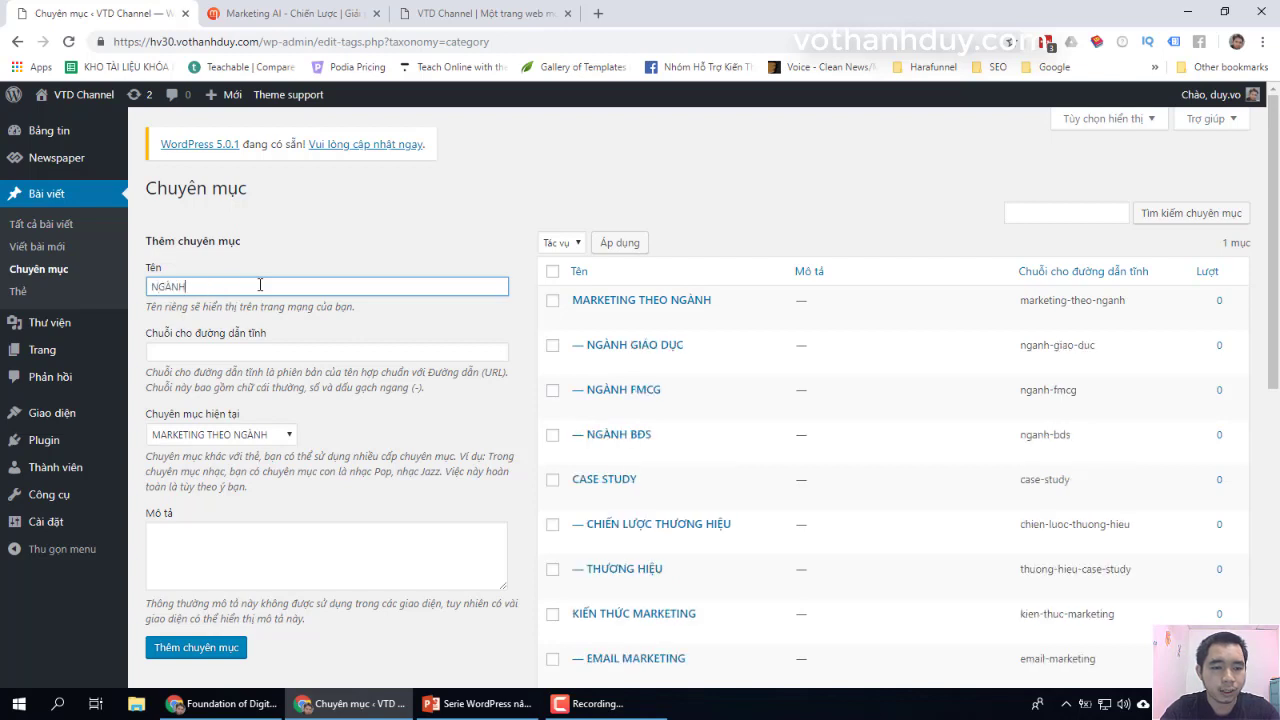
key("Return")
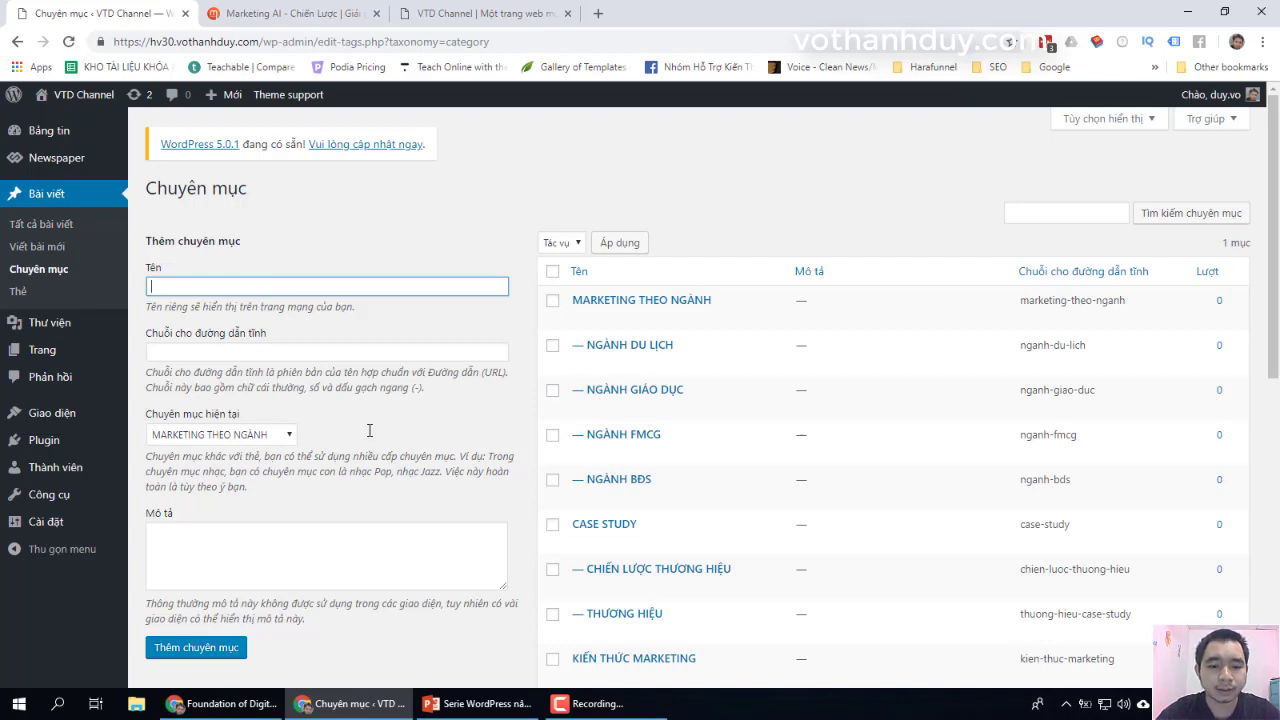
- Show the slide BƯỚC 2: ĐĂNG BÀI VIẾT MỚI in PowerPoint, and start a new post back in WordPress
left_click(478, 703)
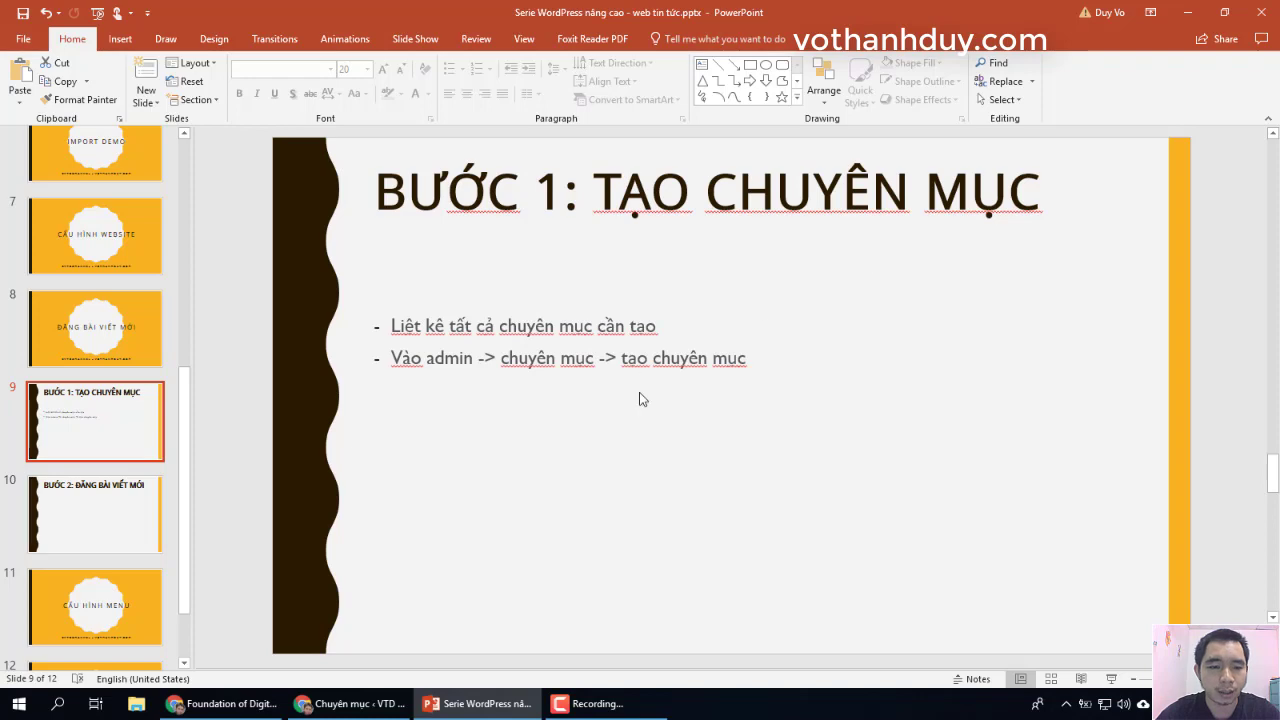
left_click(105, 511)
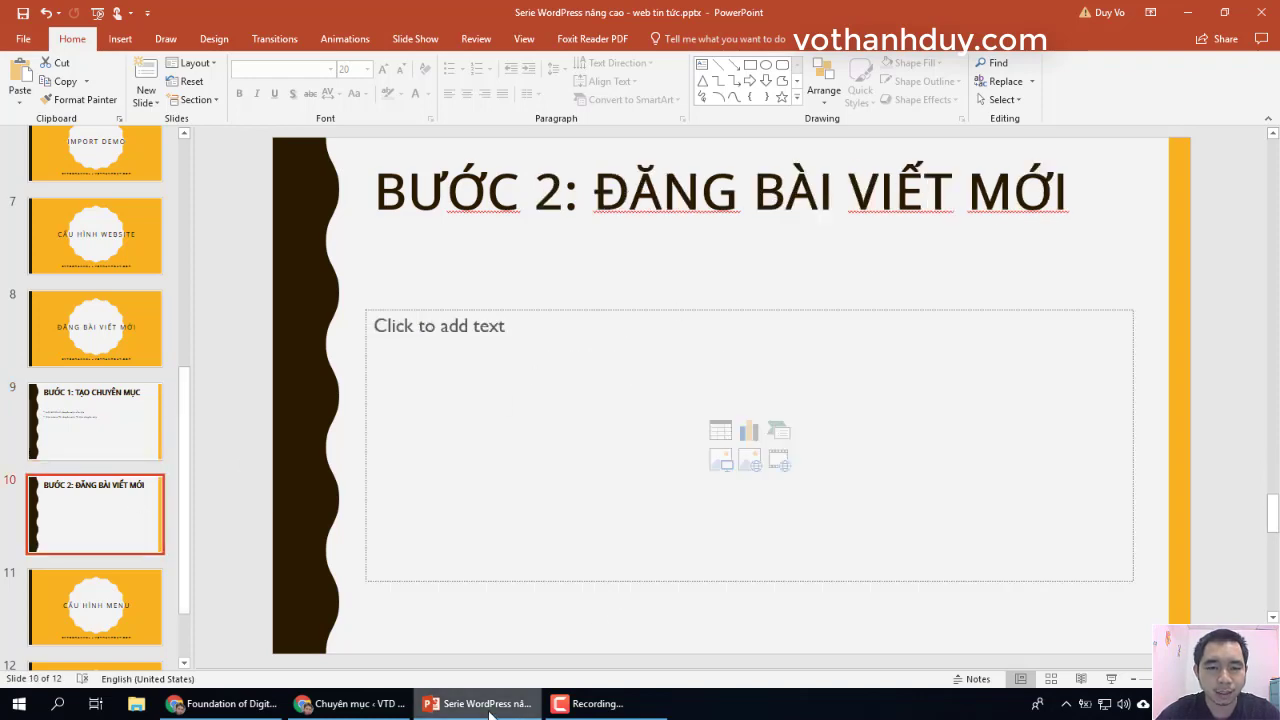
left_click(350, 703)
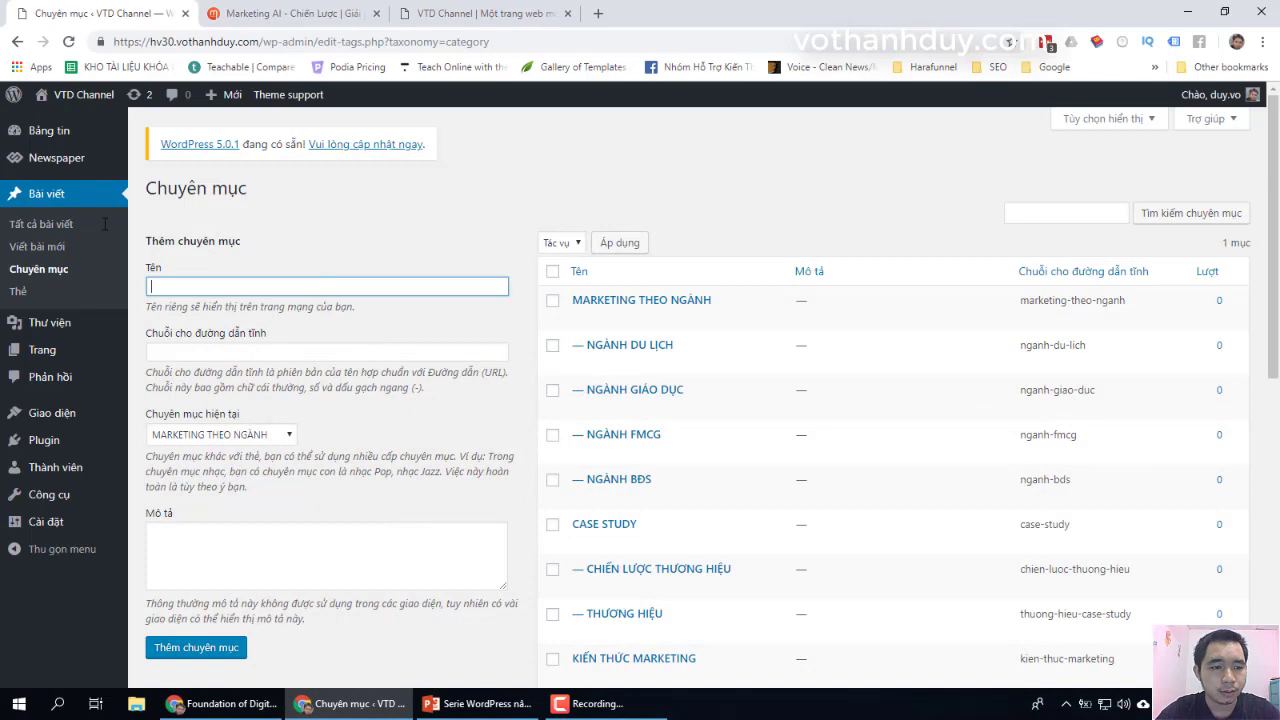
left_click(40, 229)
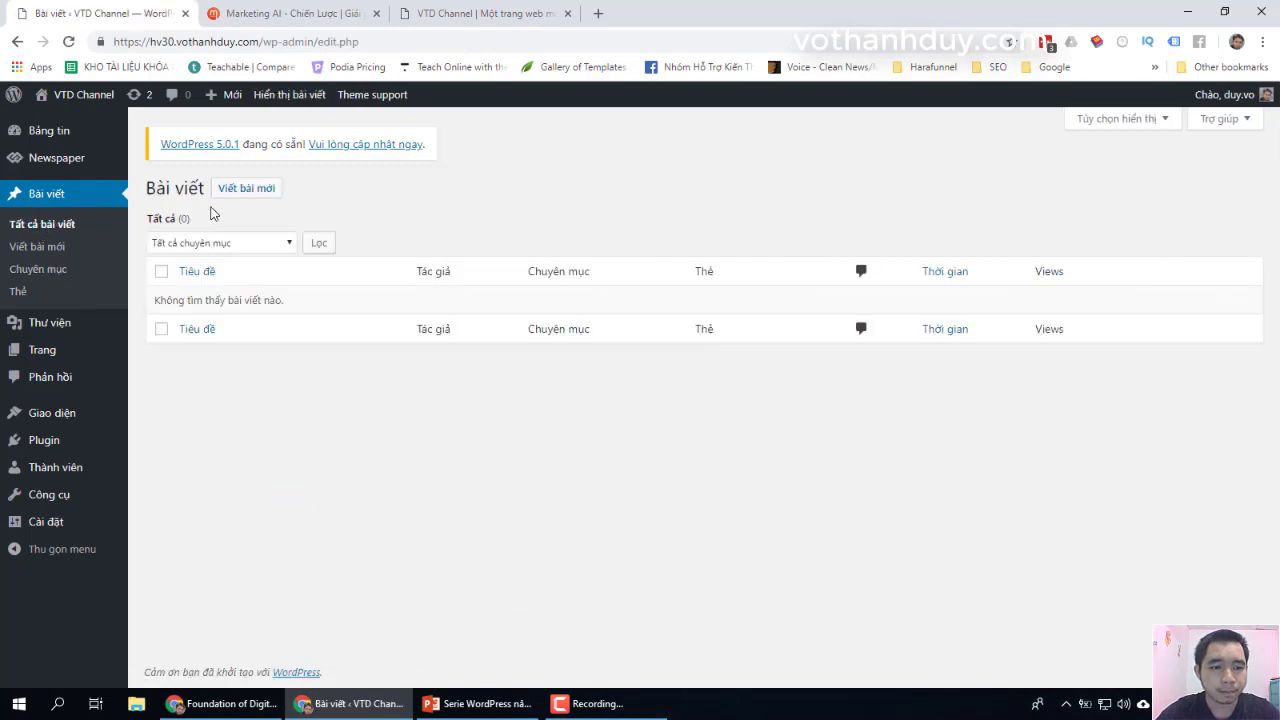
left_click(247, 190)
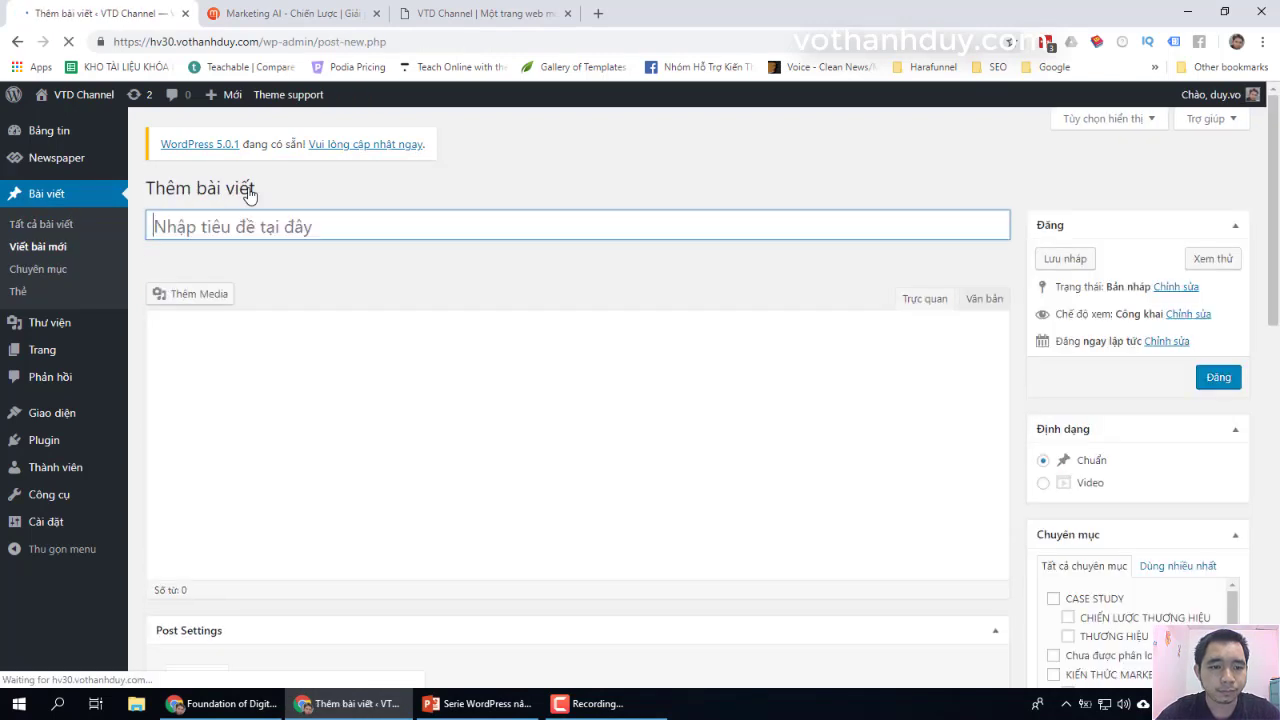
- Open the Tin Trong Nước section under TIN TỨC on the Marketing AI site
key("ctrl+Tab")
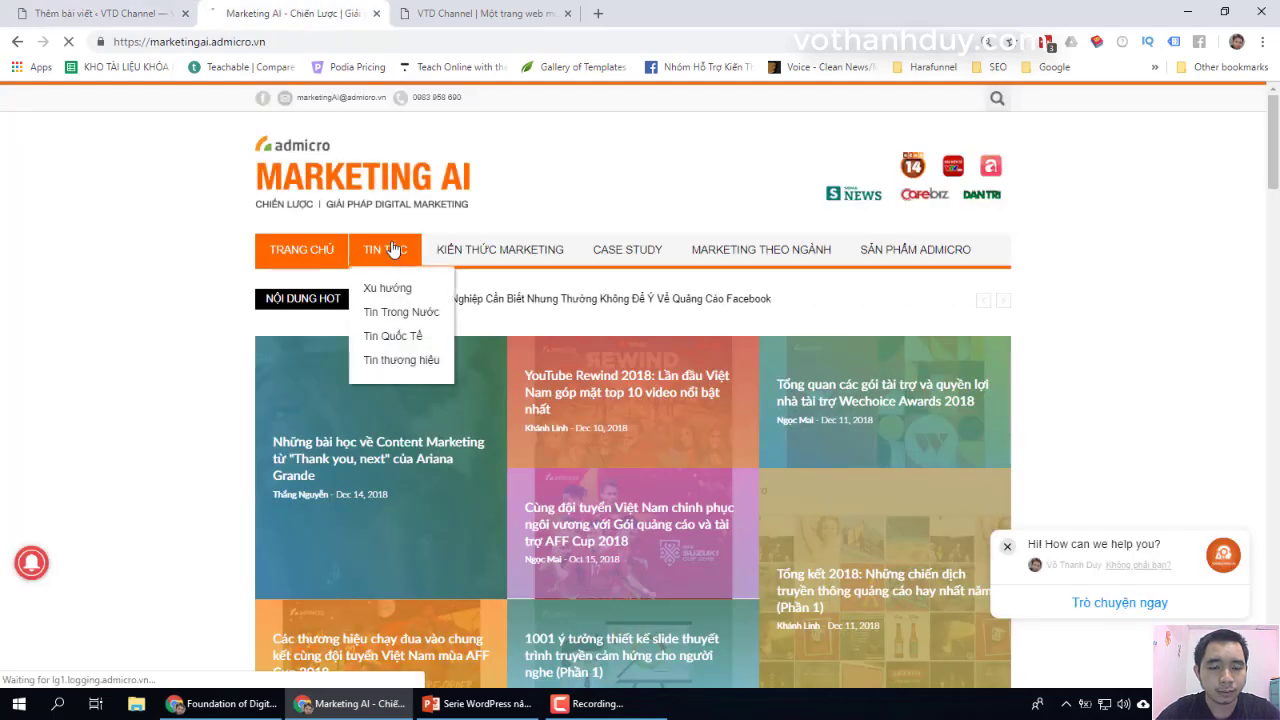
left_click(392, 249)
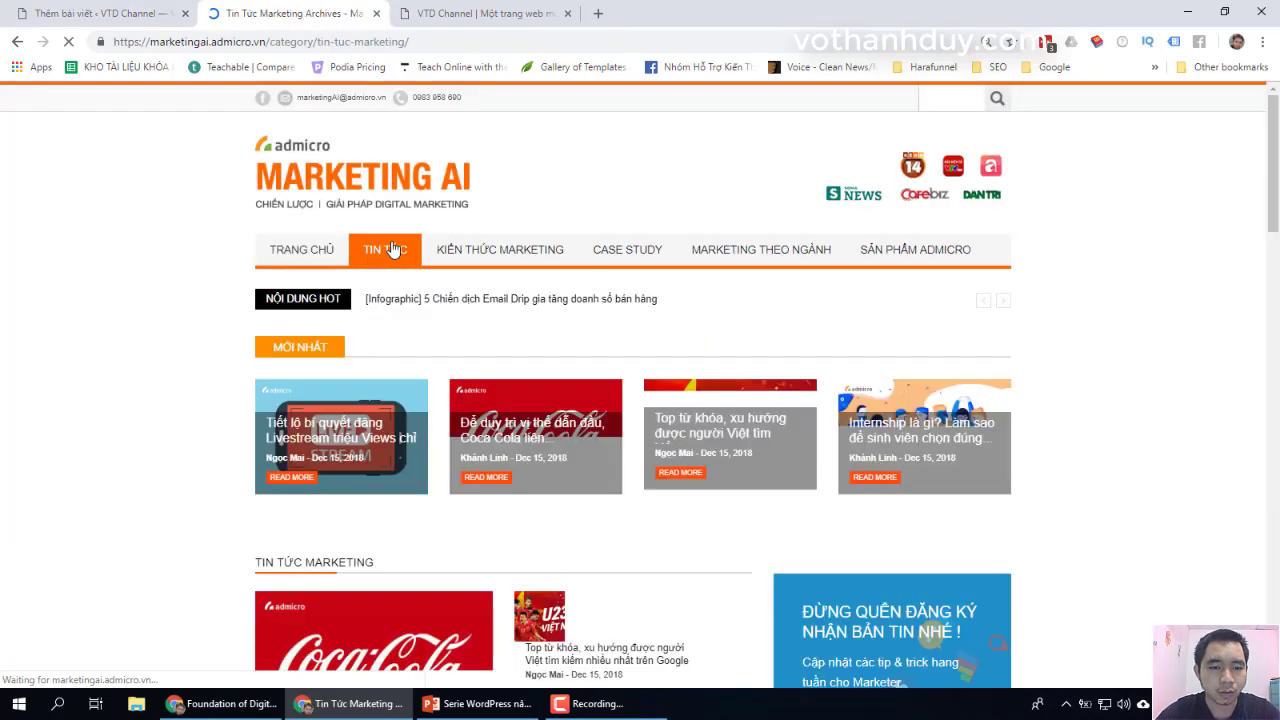
mouse_move(410, 251)
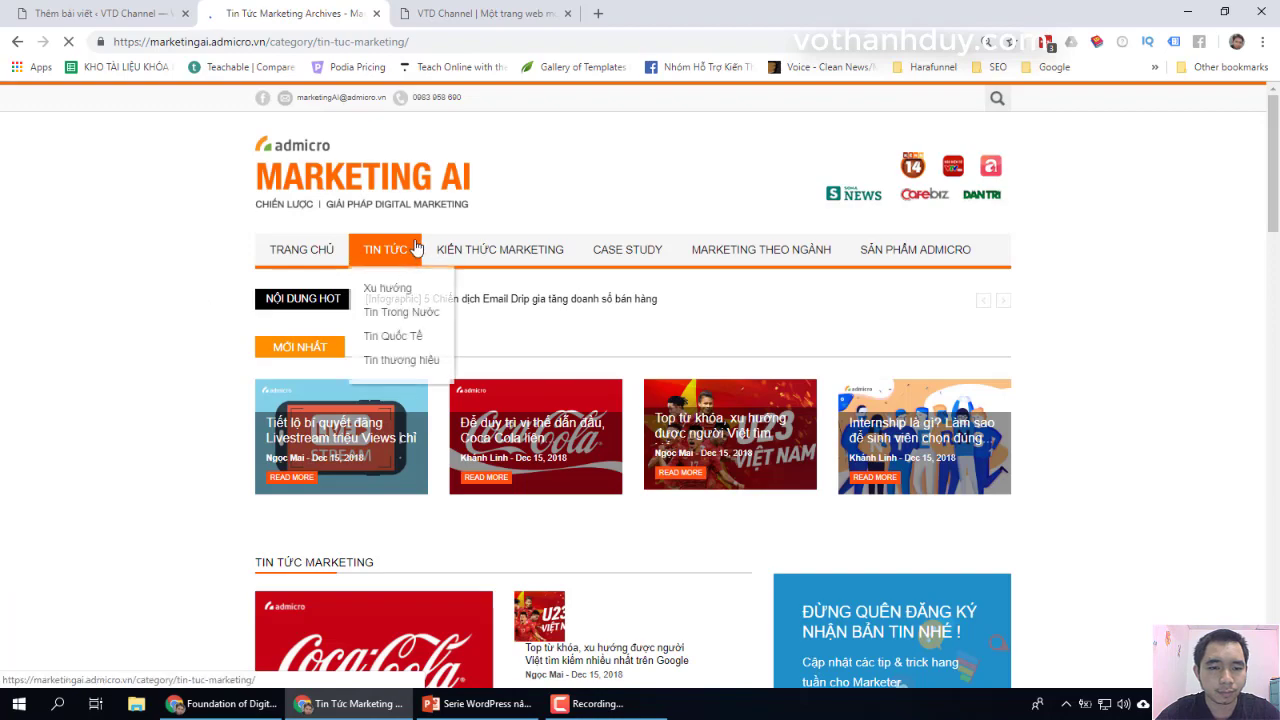
left_click(398, 316)
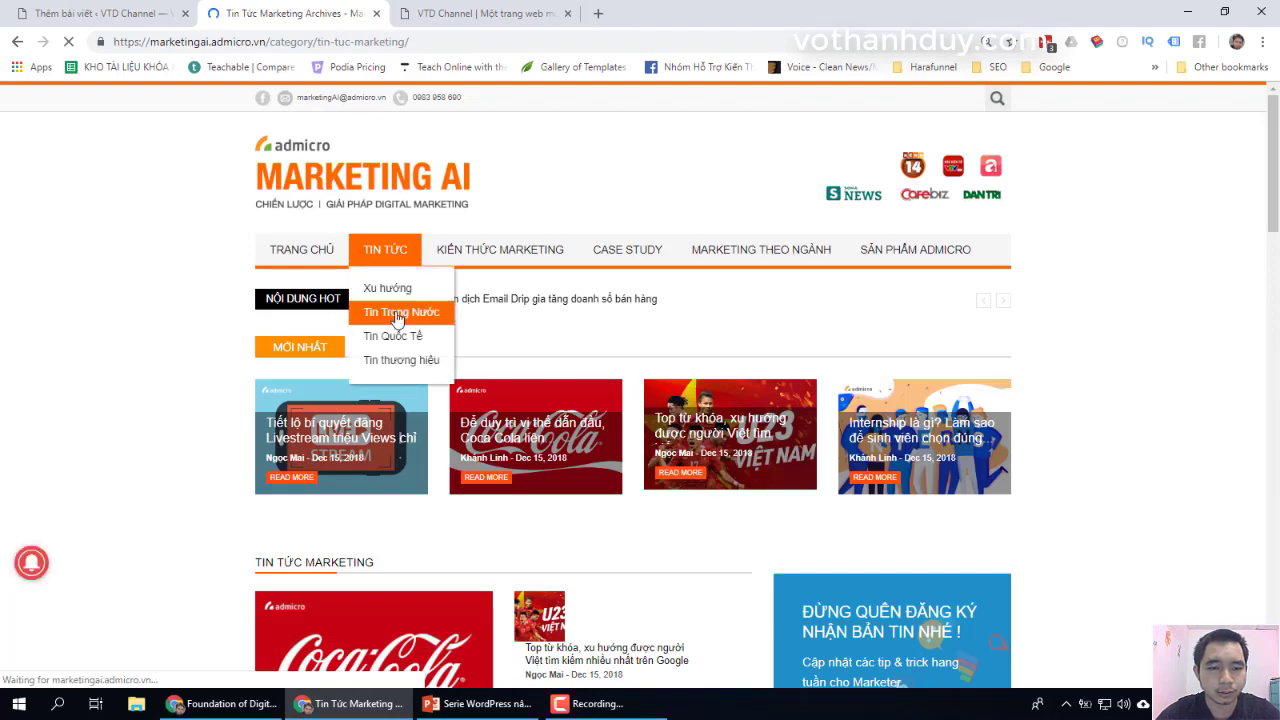
scroll(143, 457, "down", 6)
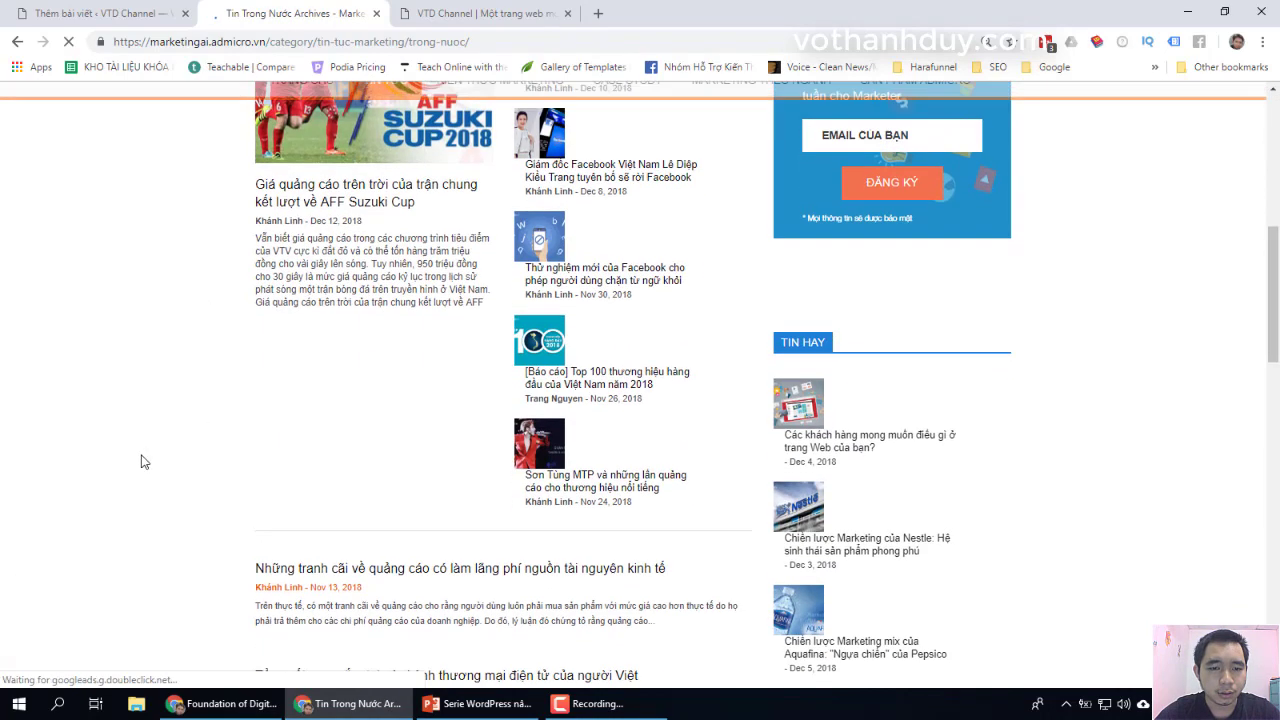
scroll(143, 457, "up", 2)
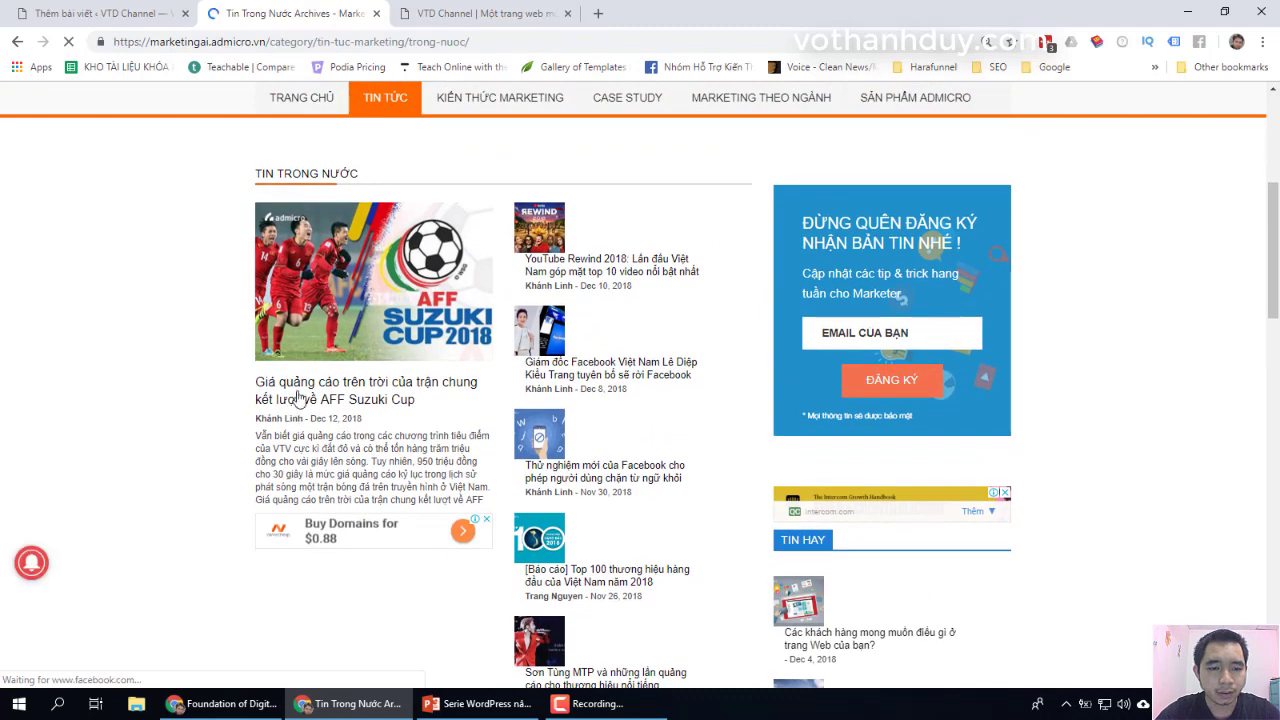
- Open the article "Giá quảng cáo trên trời của trận chung kết lượt về AFF Suzuki Cup" in a new browser tab
right_click(328, 393)
left_click(345, 403)
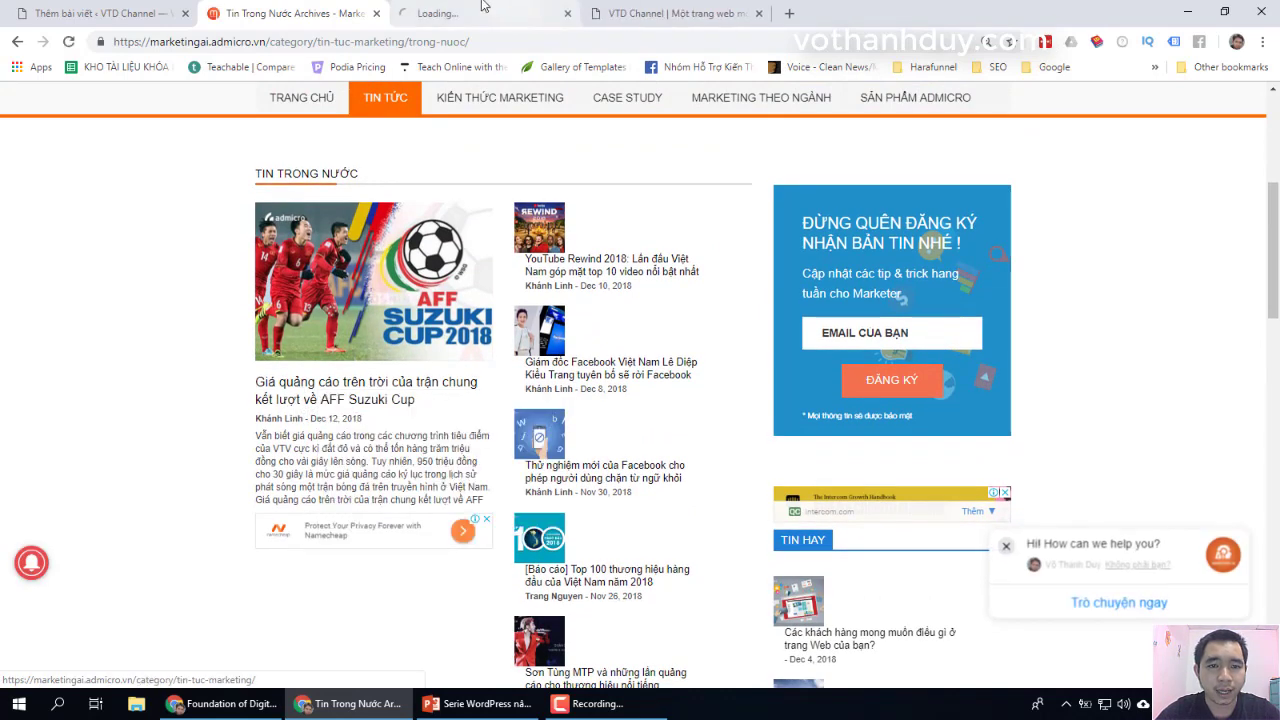
left_click(480, 9)
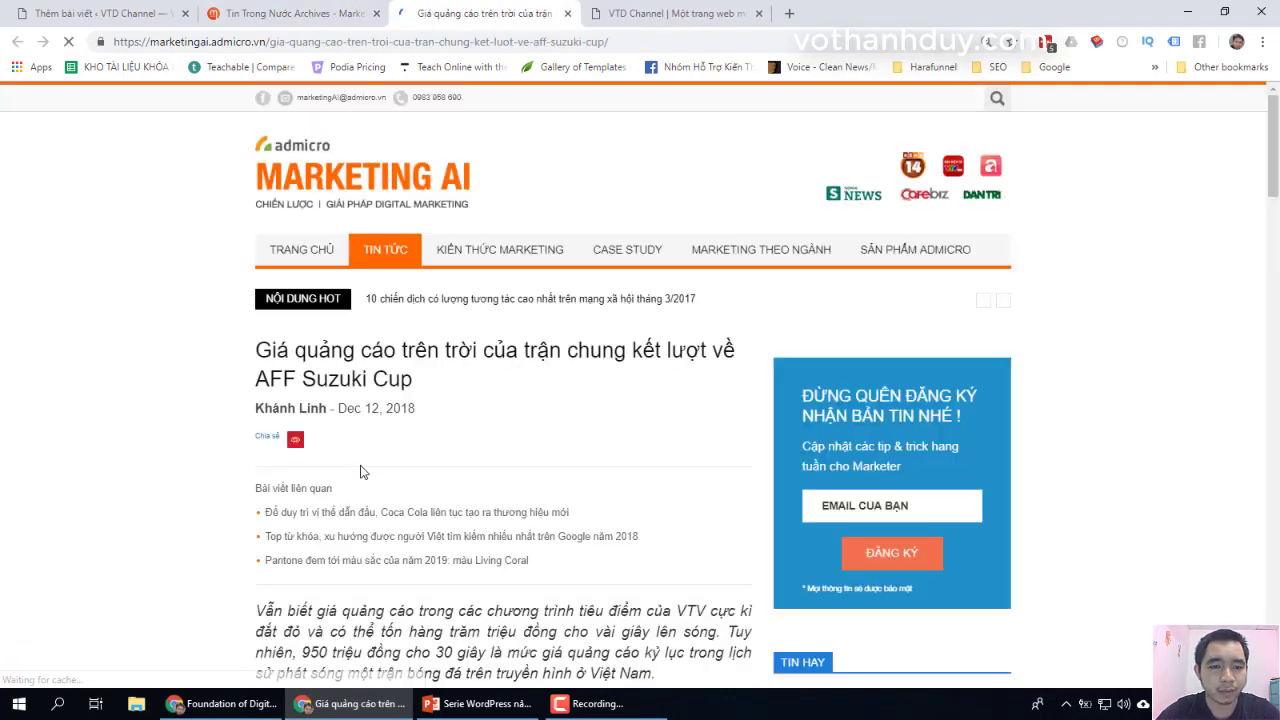
left_click(100, 13)
left_click(433, 7)
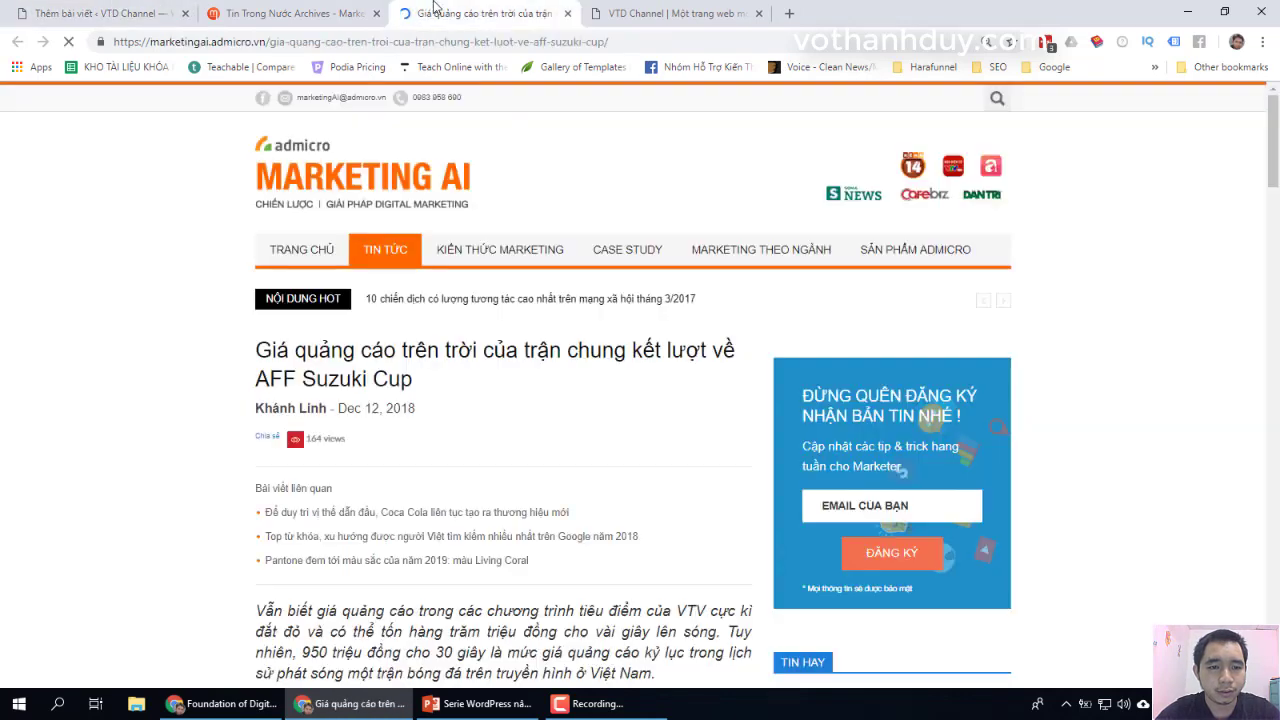
- Copy the article's headline into the title of the new WordPress post
left_click_drag(414, 380, 250, 352)
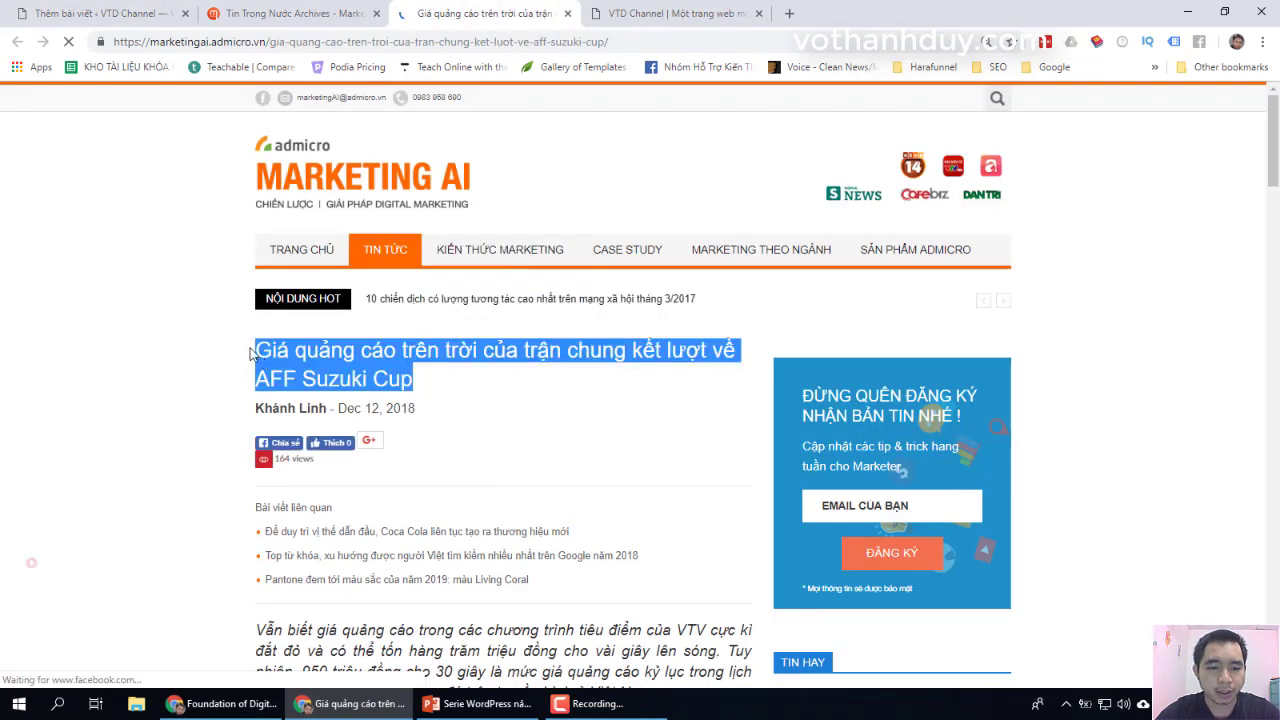
left_click_drag(418, 378, 262, 345)
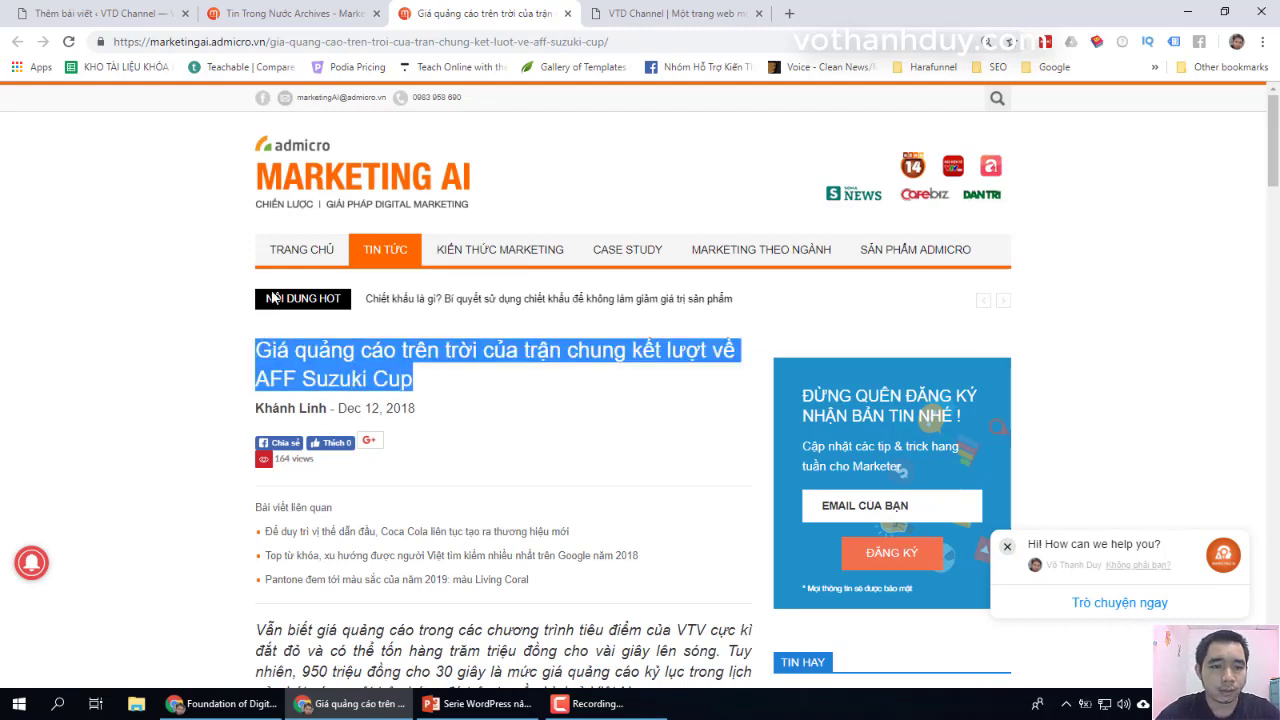
key("ctrl+c")
left_click(100, 13)
left_click(343, 237)
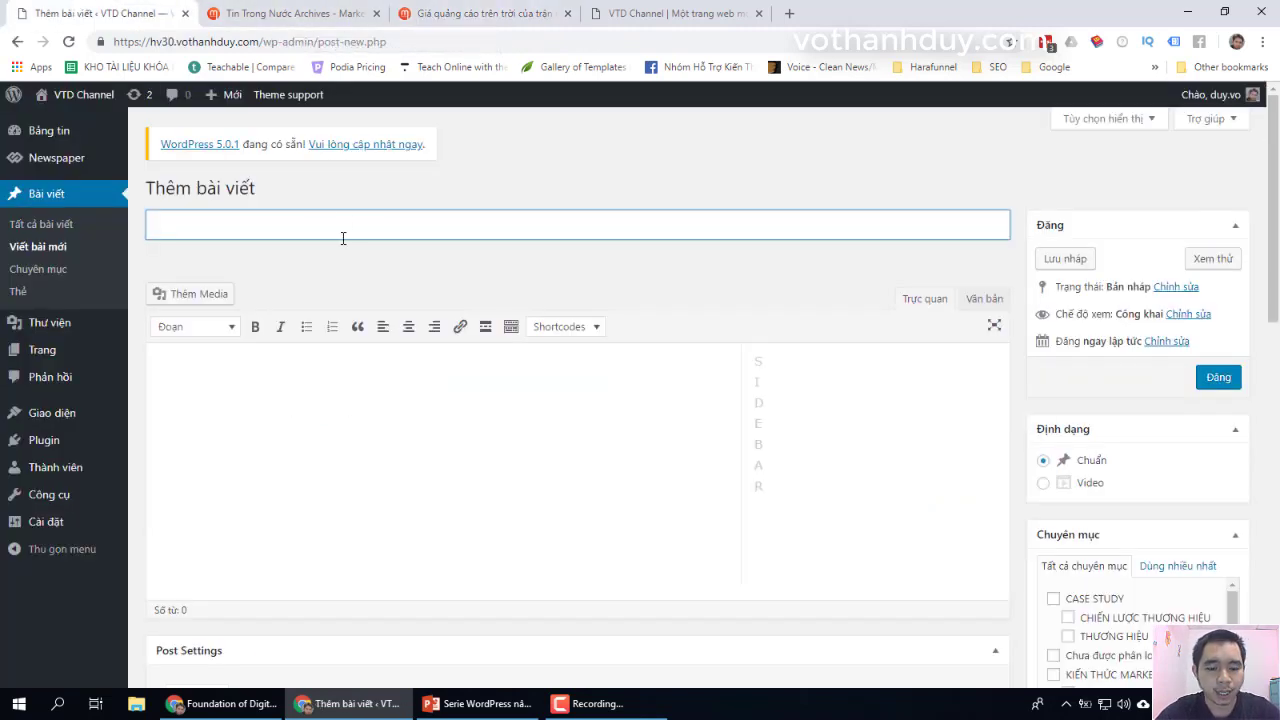
key("ctrl+v")
- Copy the whole article body, from the italic introduction to the final paragraph, into the content of the WordPress post
left_click(485, 13)
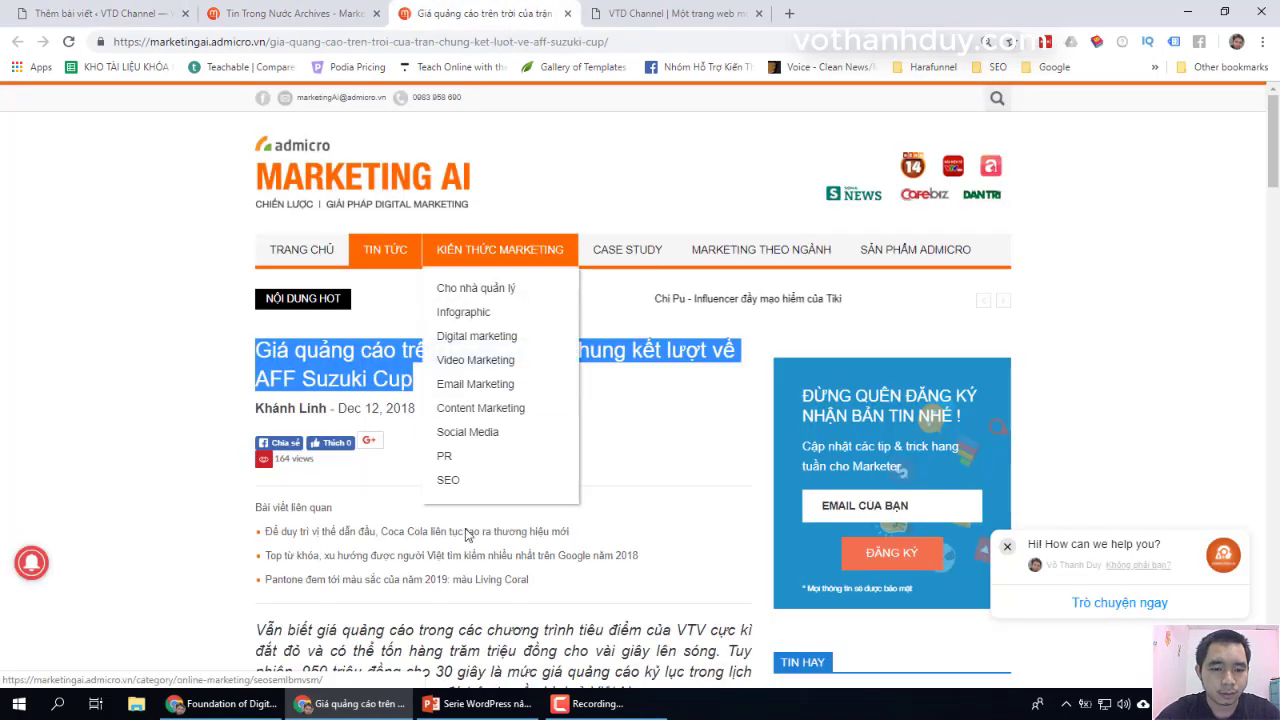
scroll(418, 379, "down", 5)
scroll(418, 379, "up", 2)
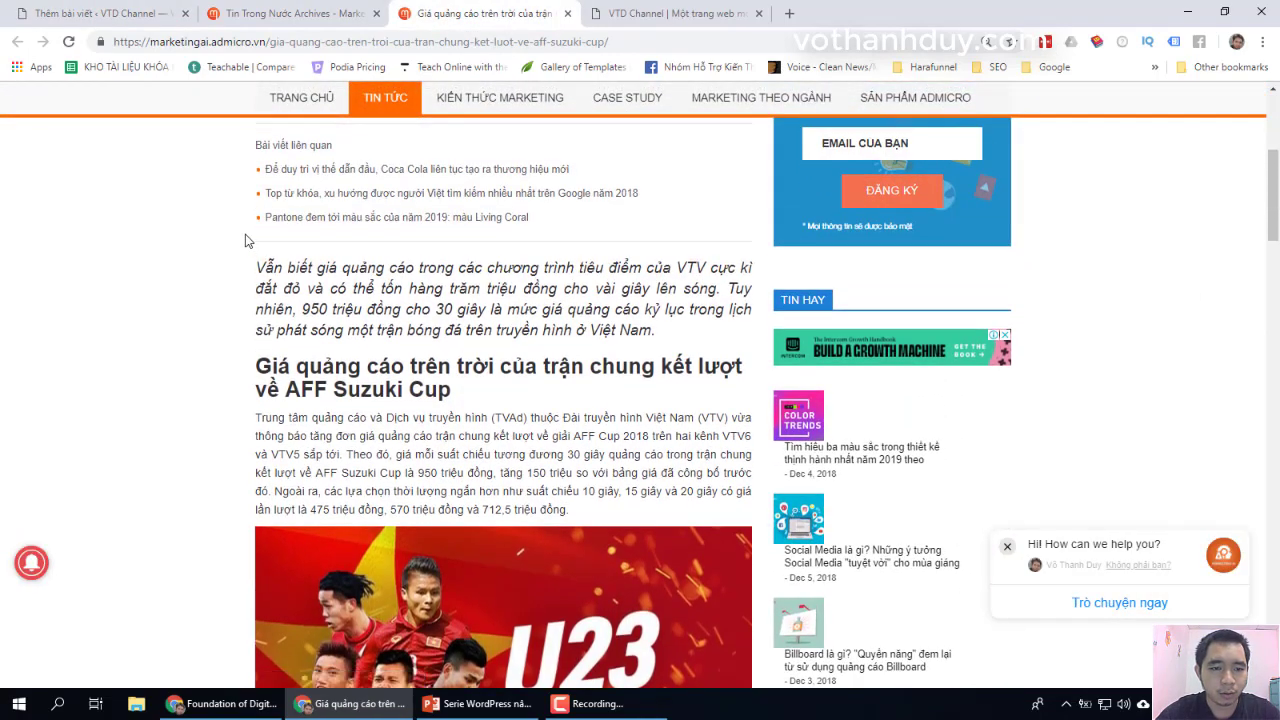
left_click_drag(268, 270, 488, 205)
left_click_drag(487, 119, 347, 220)
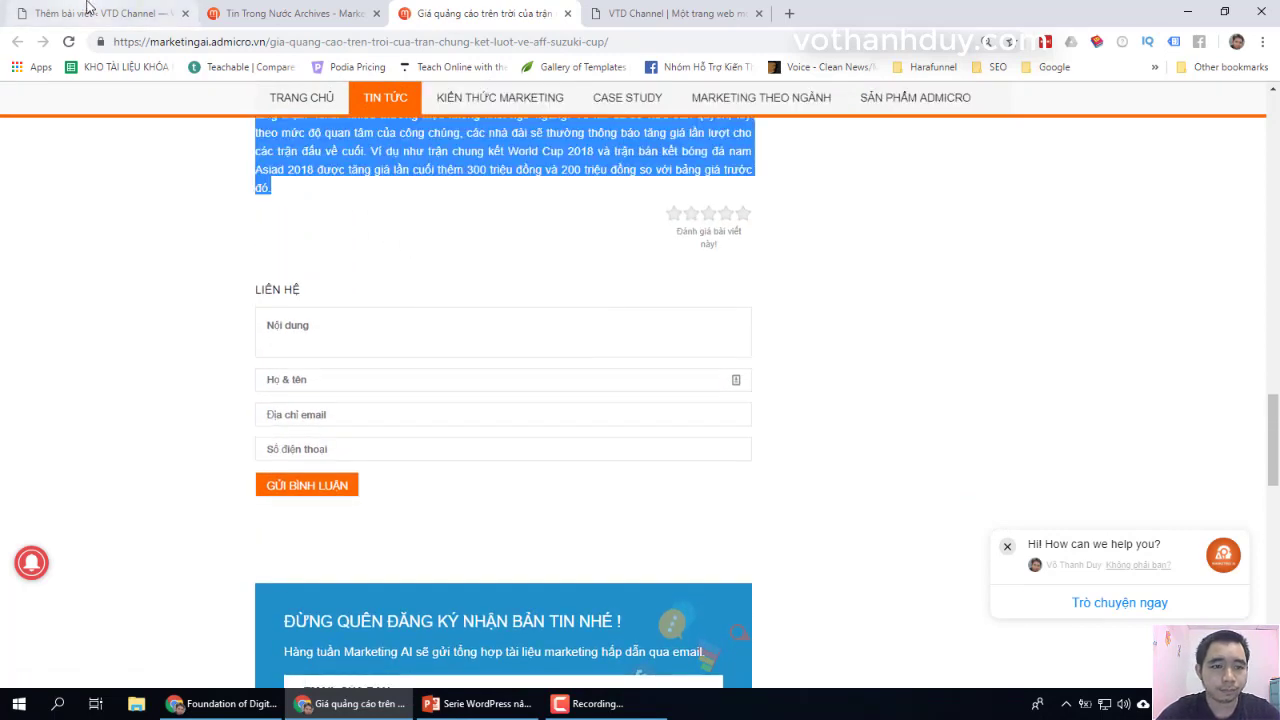
left_click(97, 13)
left_click(341, 436)
key("ctrl+v")
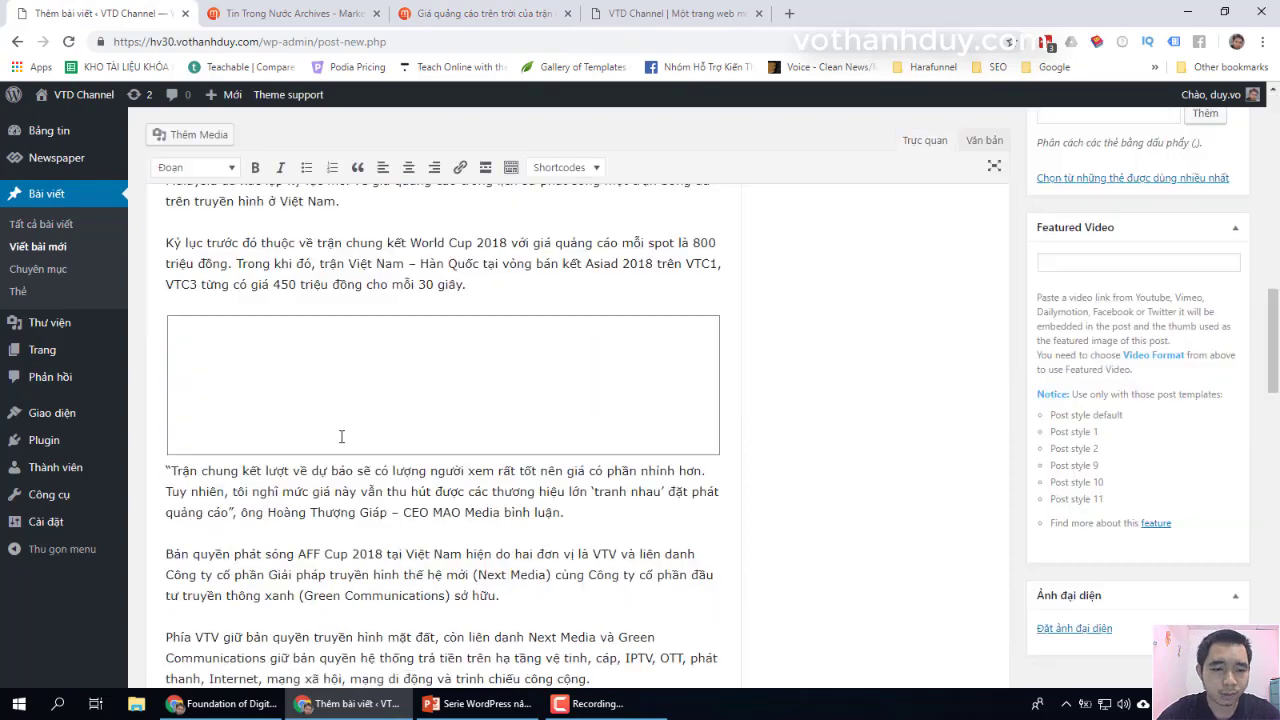
- Delete the empty frame and its blank line above the paragraph beginning "Trận chung kết lượt về dự báo" in the post content
scroll(480, 450, "down", 10)
scroll(440, 320, "up", 10)
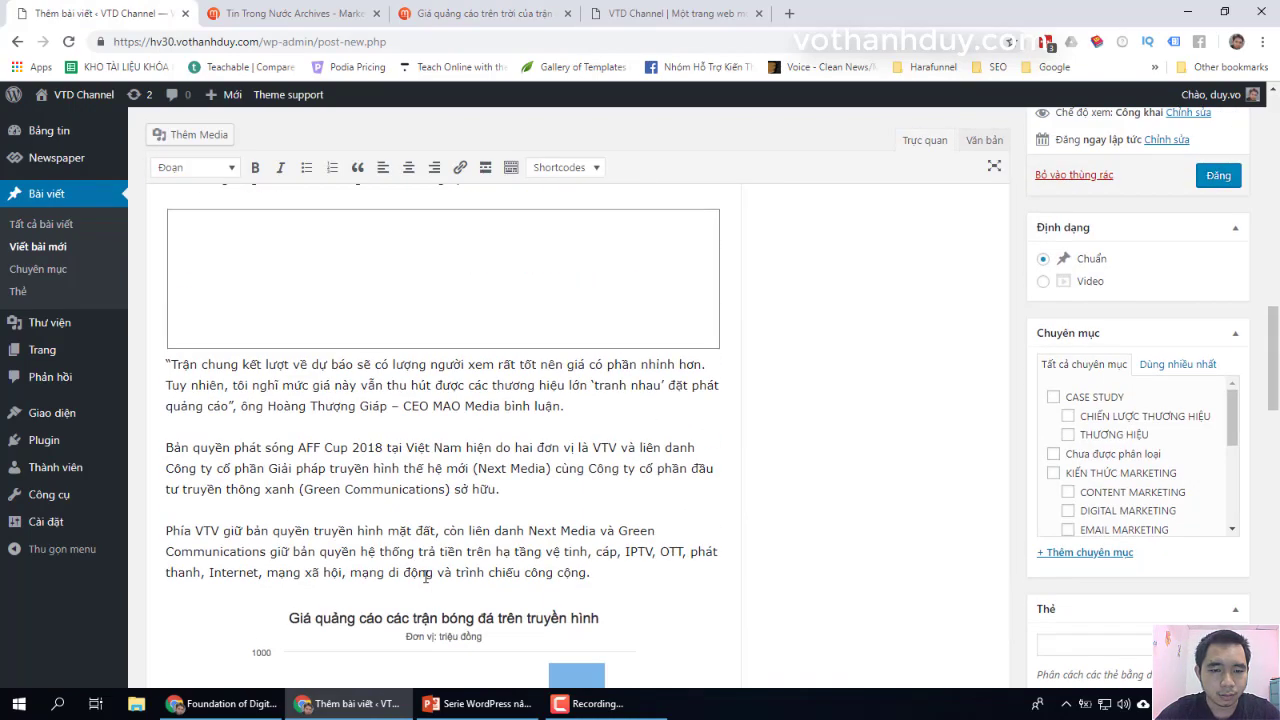
left_click(445, 264)
key("Delete")
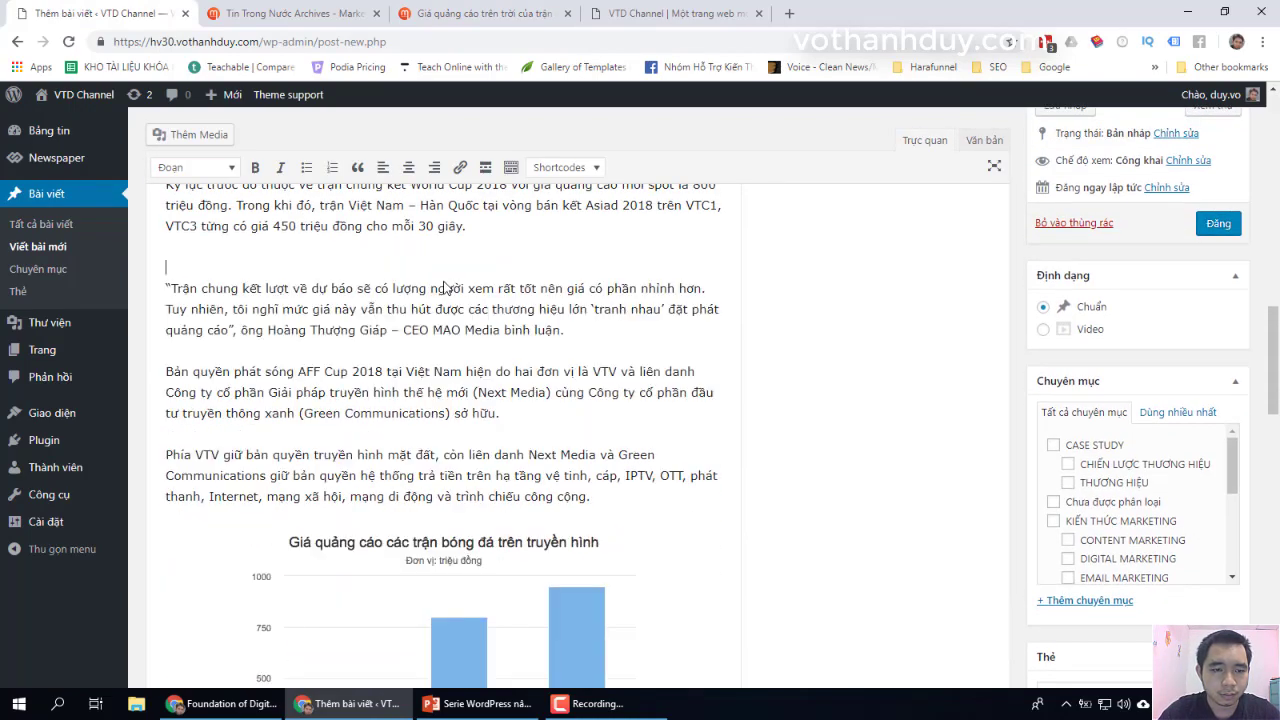
scroll(445, 285, "up", 5)
scroll(445, 283, "up", 5)
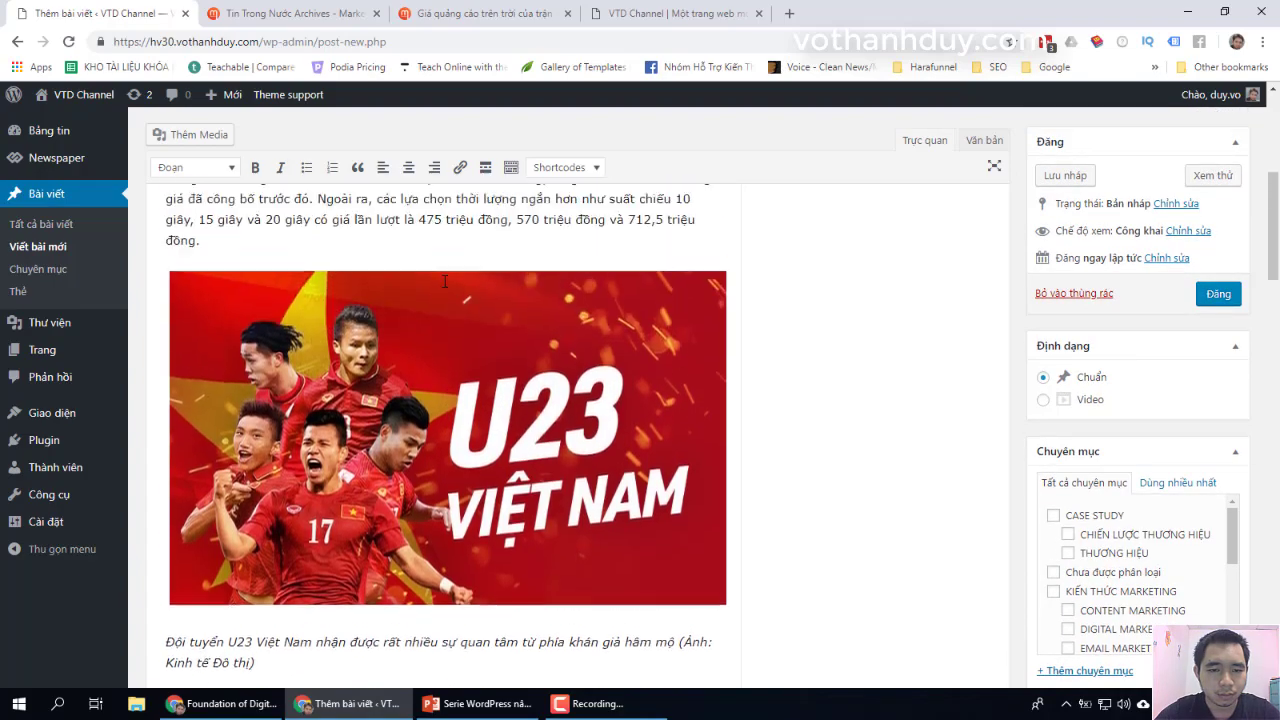
scroll(445, 285, "down", 5)
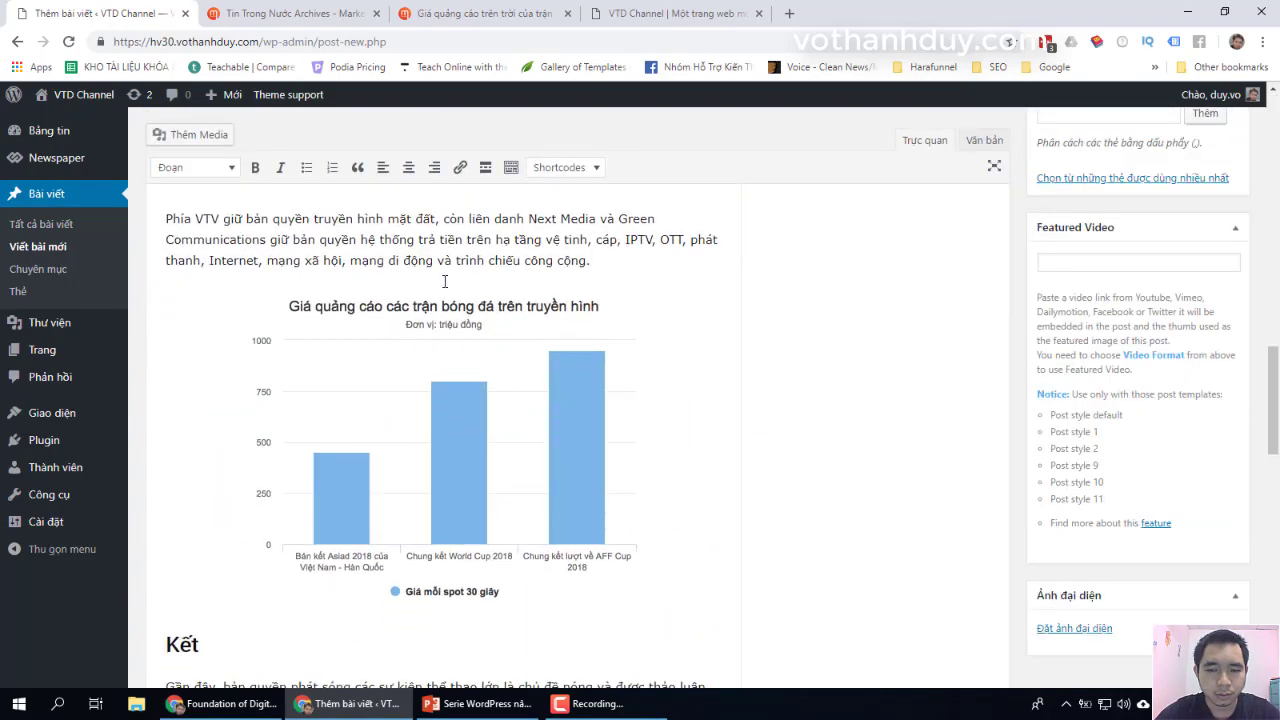
scroll(445, 282, "up", 10)
- Assign the post to the category TIN TRONG NƯỚC under TIN TỨC
scroll(445, 282, "down", 2)
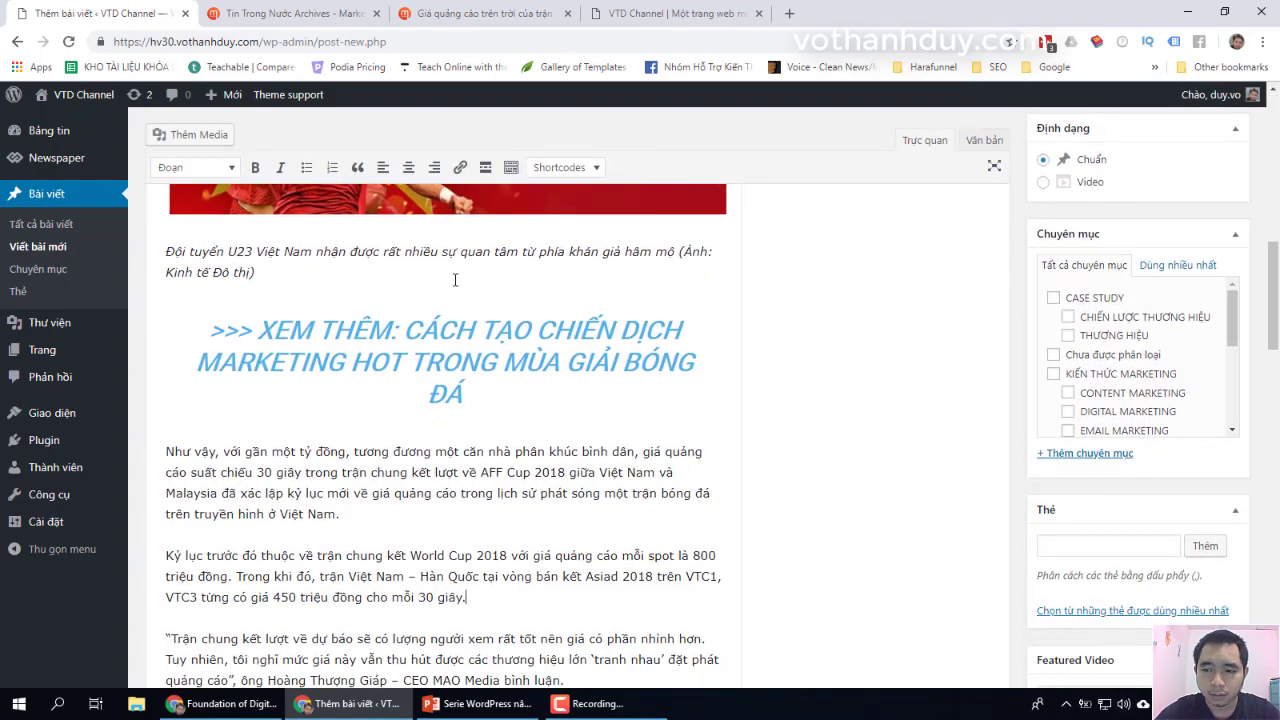
scroll(1238, 322, "down", 5)
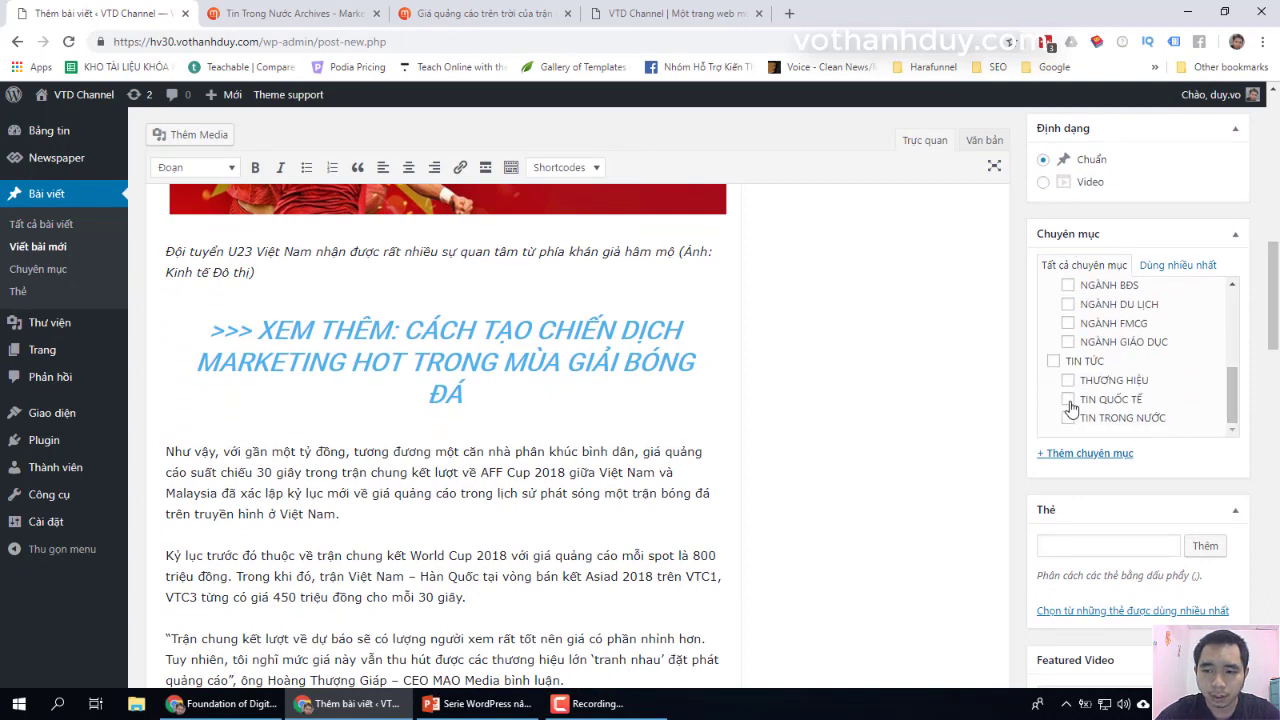
scroll(1226, 498, "down", 10)
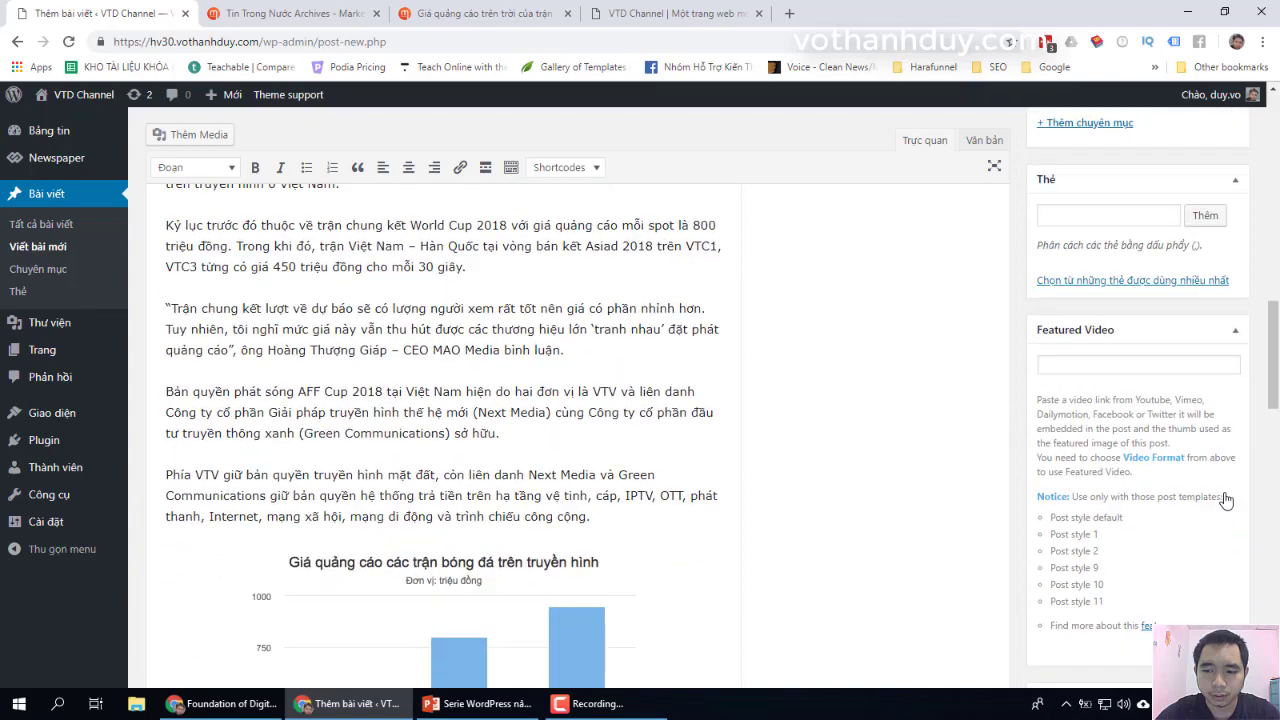
- Save the AFF Suzuki Cup article's thumbnail from the Marketing AI section page to the Desktop as anhdaidien
left_click(300, 13)
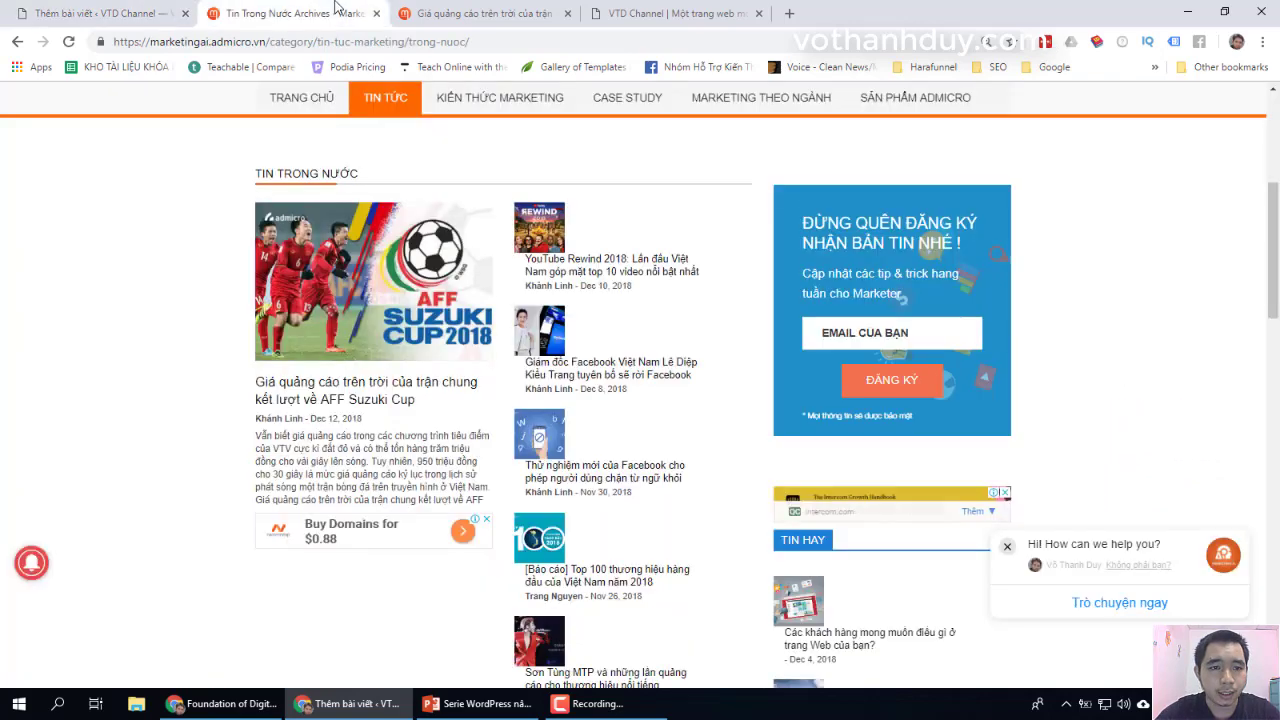
right_click(318, 246)
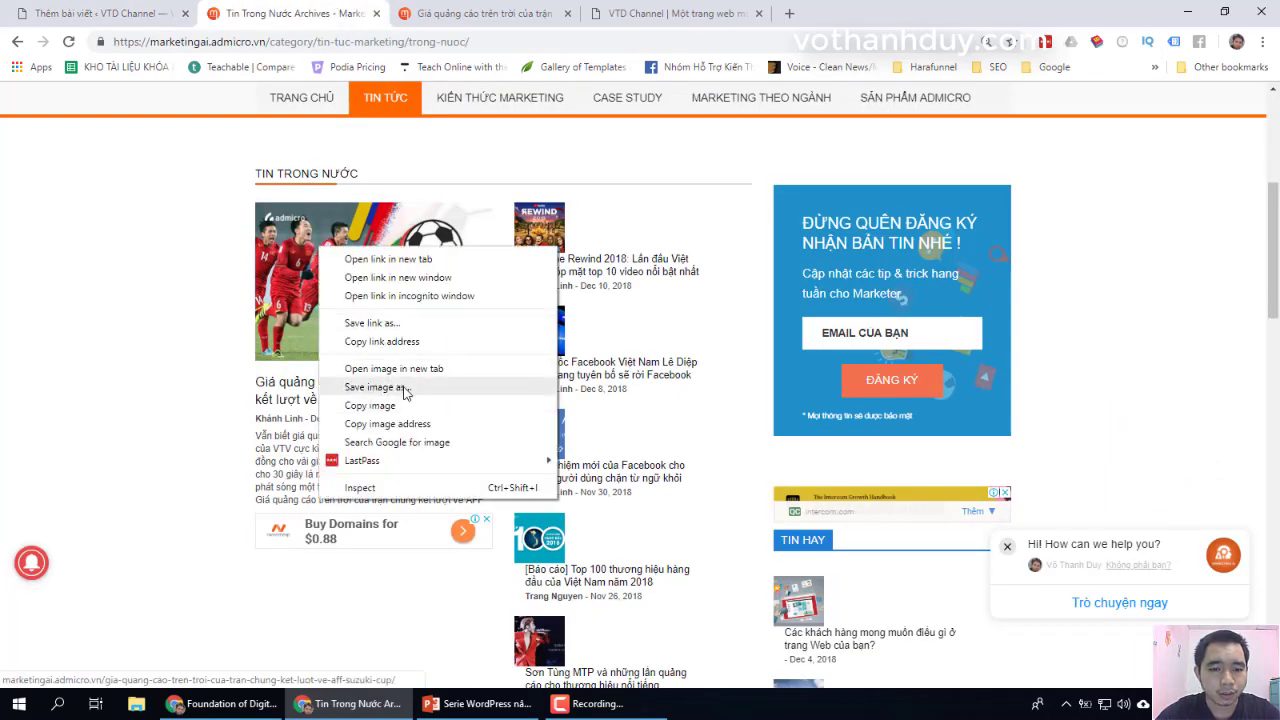
left_click(375, 387)
scroll(70, 170, "up", 2)
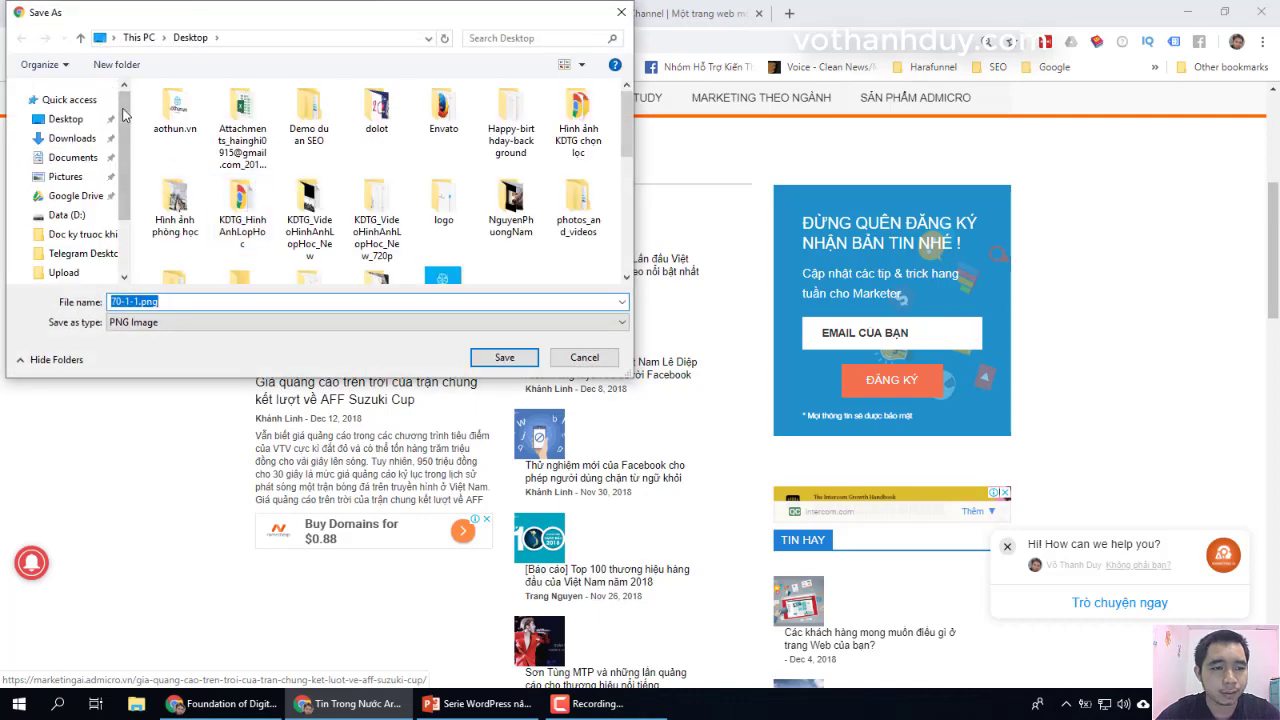
left_click(65, 119)
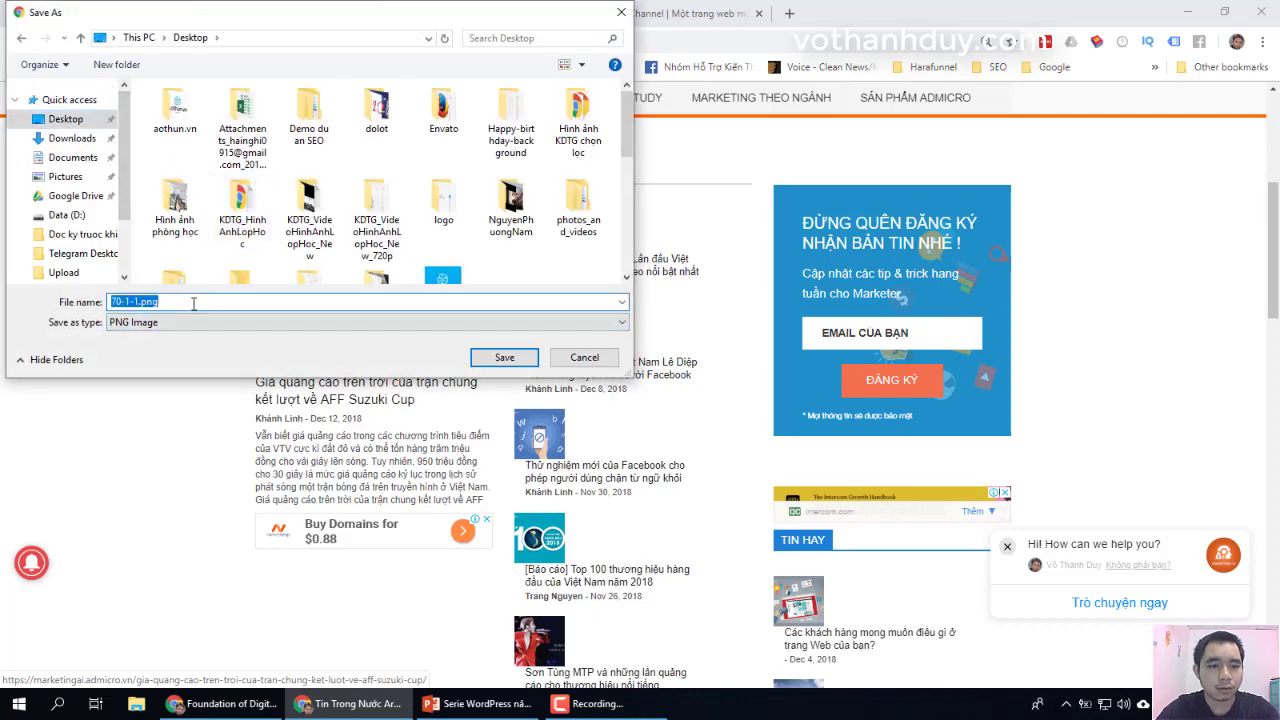
type("anh")
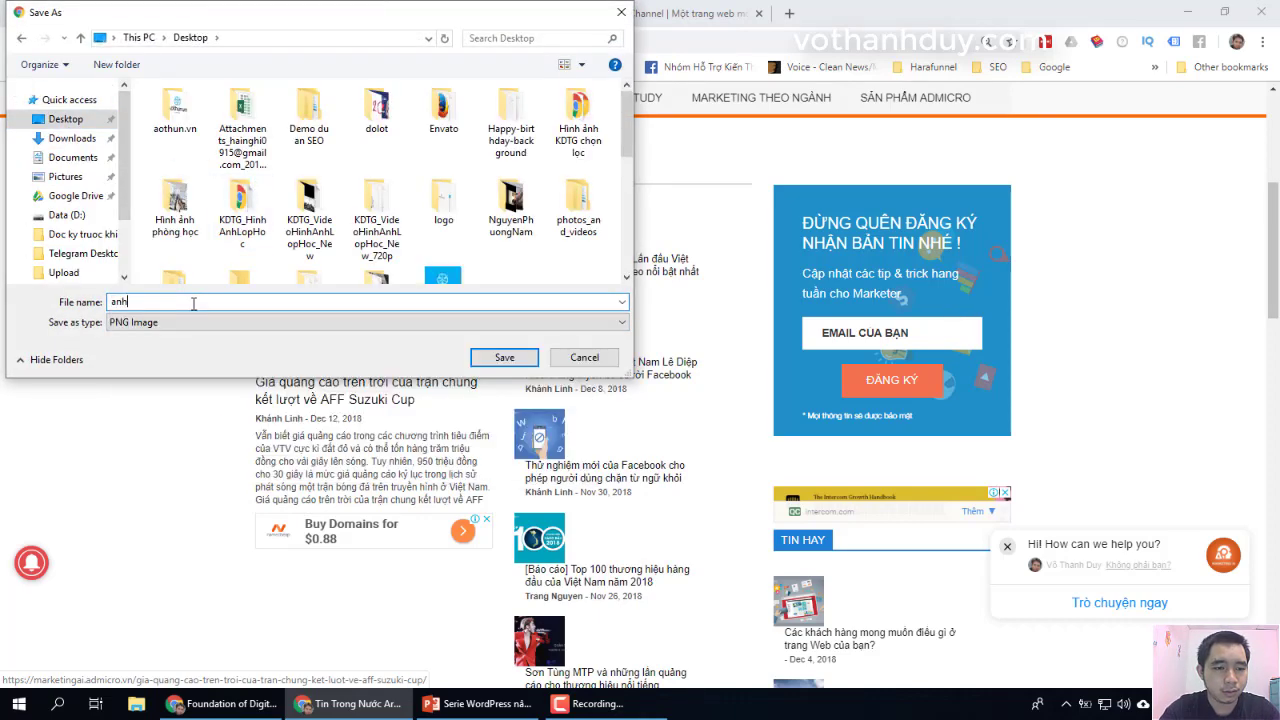
type("daidien")
key("Return")
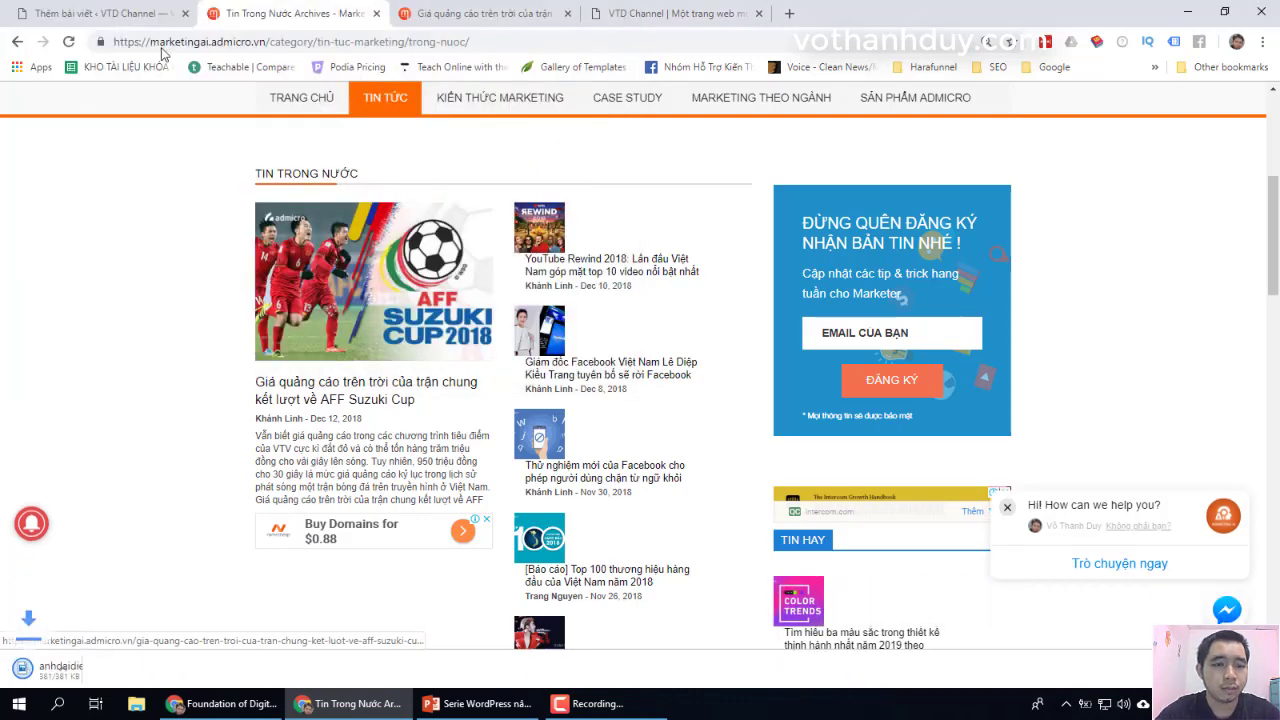
- Upload anhdaidien.png to the WordPress post and set it as the featured image
left_click(100, 13)
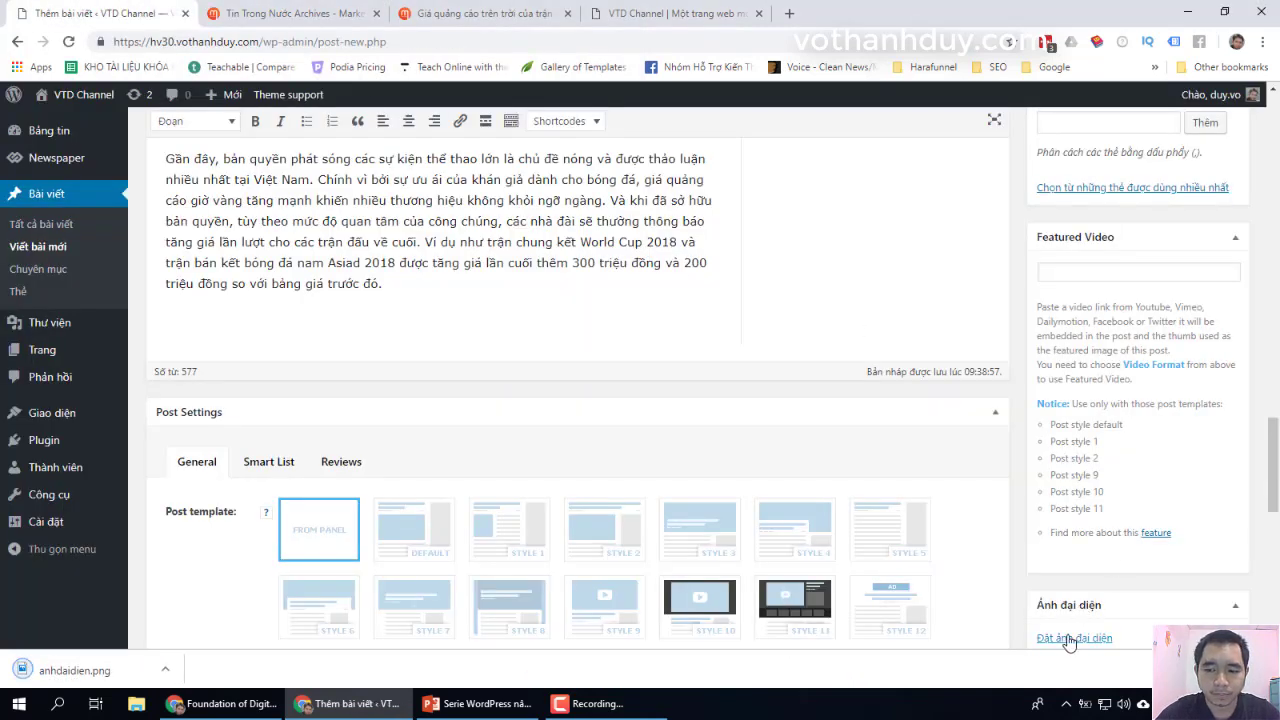
left_click(1068, 642)
left_click_drag(95, 670, 440, 341)
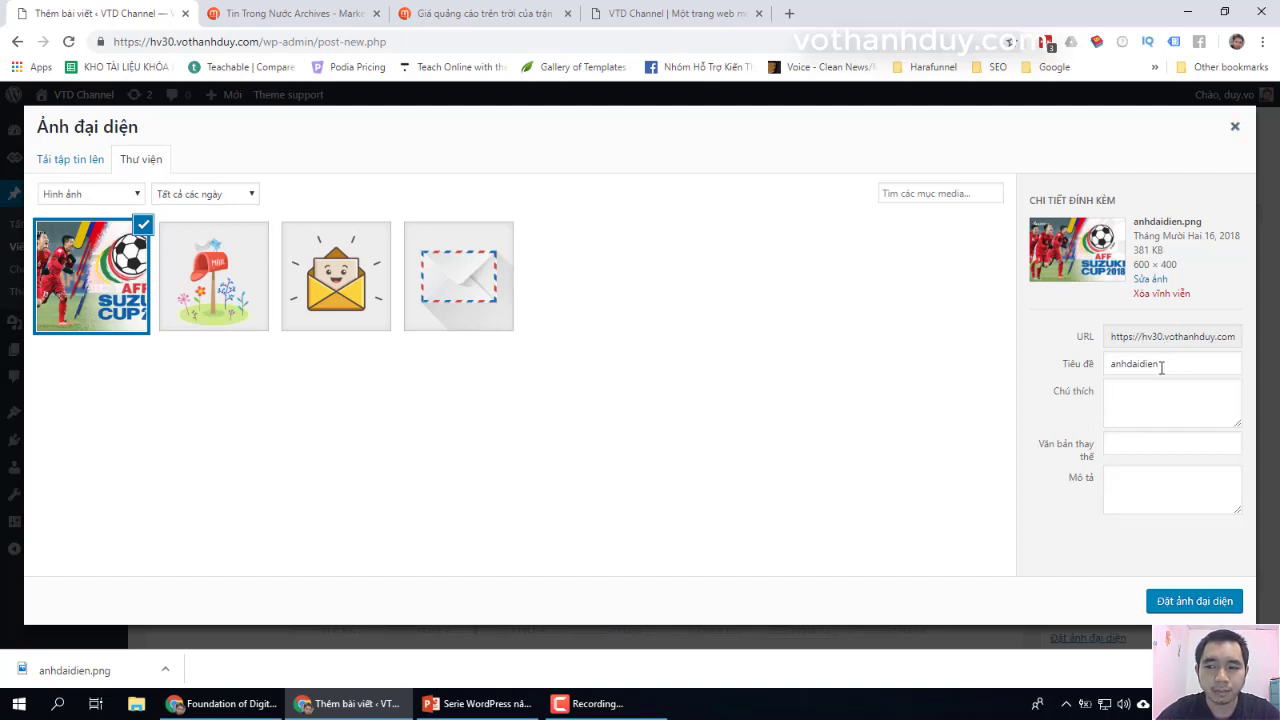
left_click(1137, 402)
left_click(1126, 446)
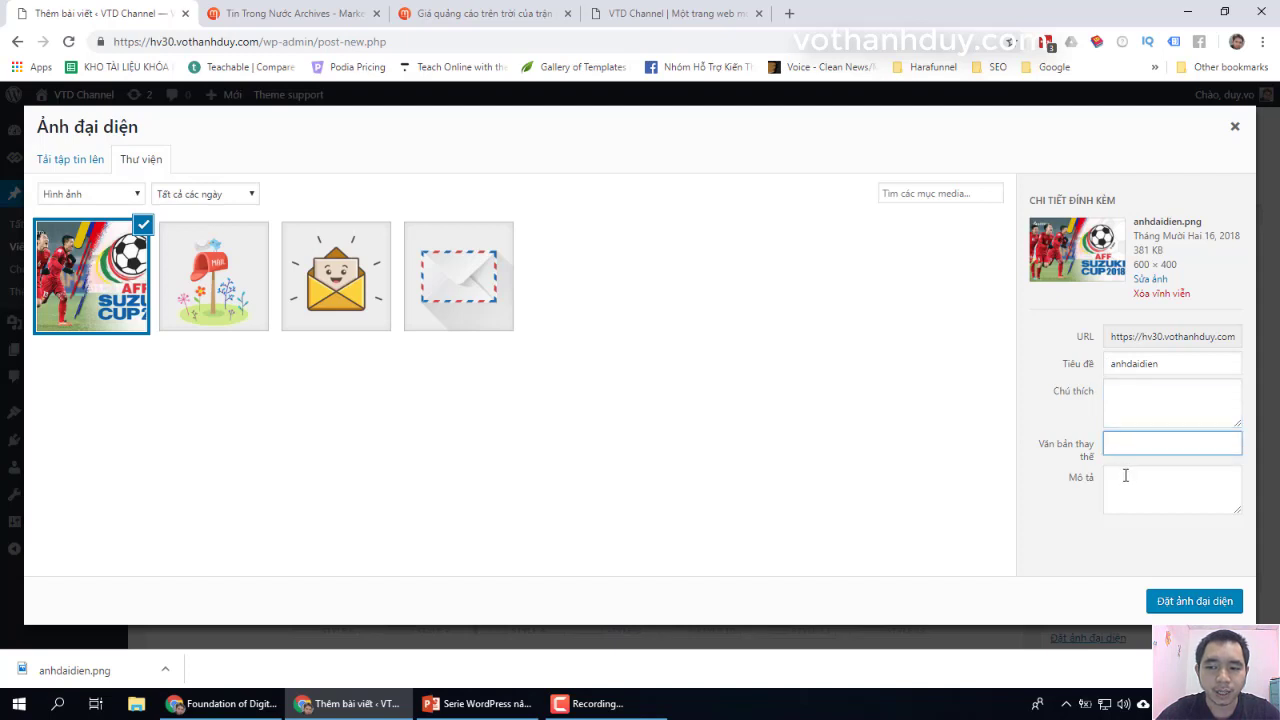
left_click(1125, 476)
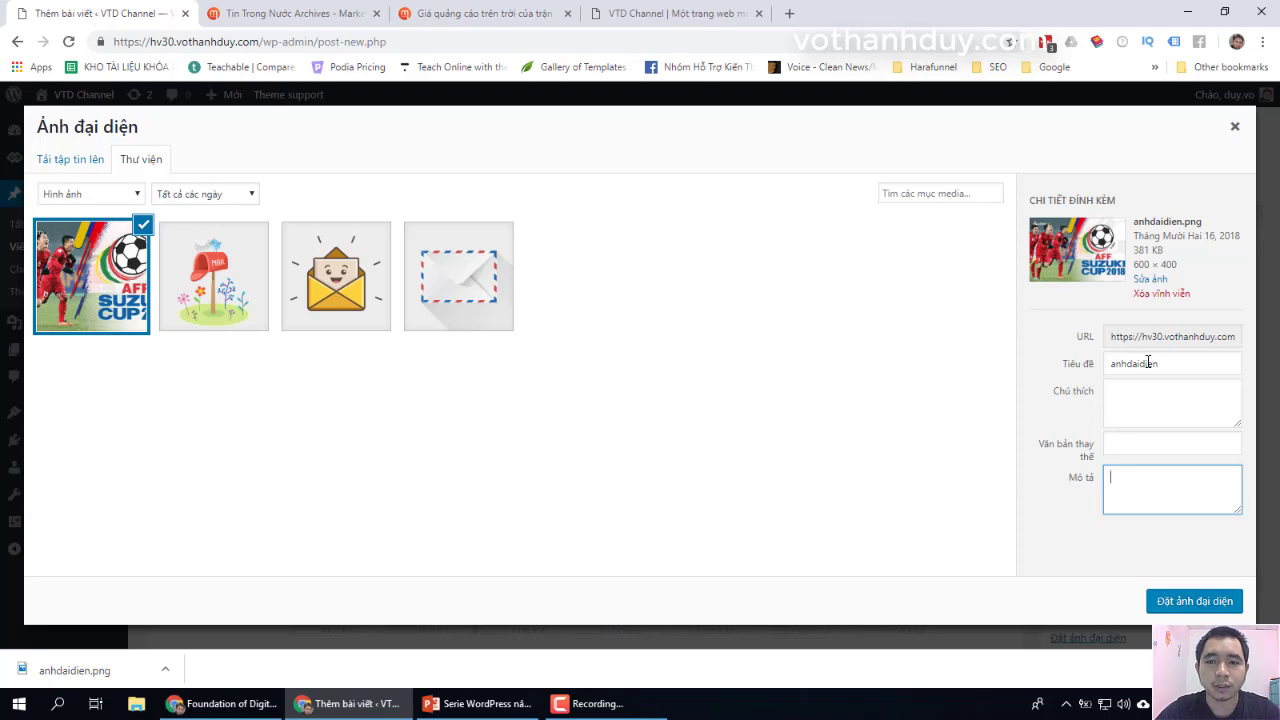
left_click(1166, 601)
scroll(1203, 443, "up", 2)
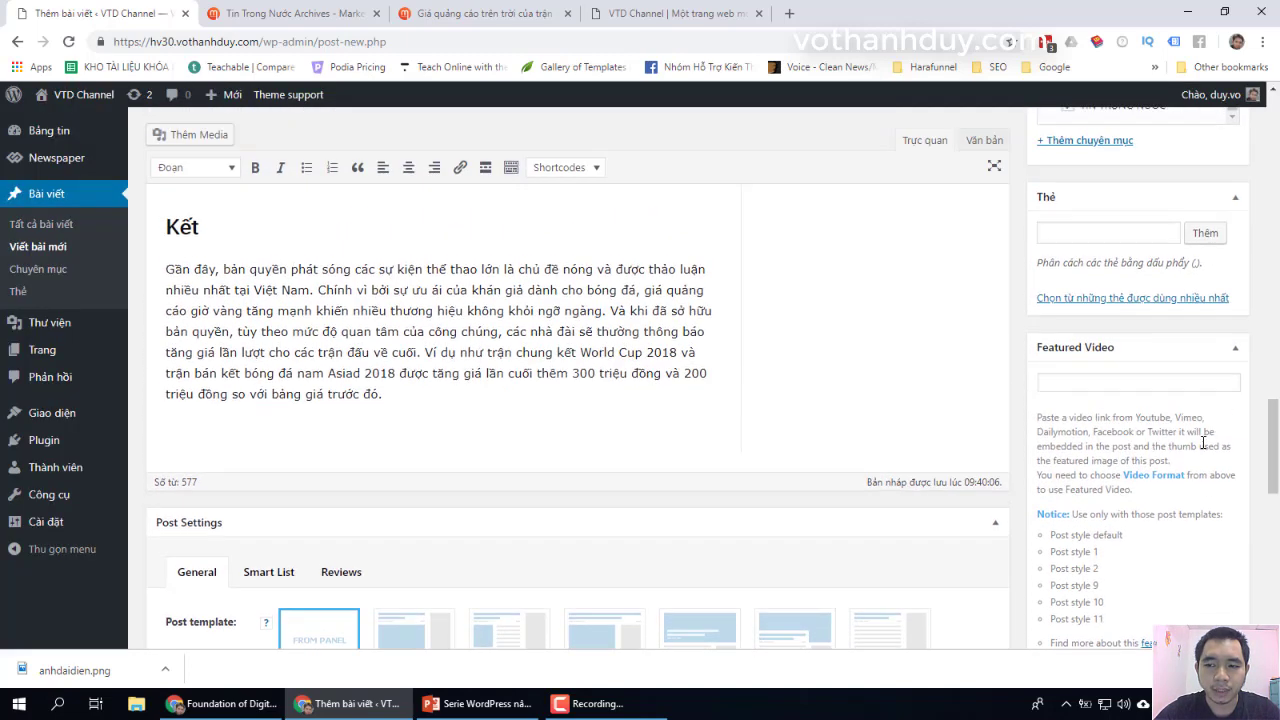
scroll(1203, 443, "up", 10)
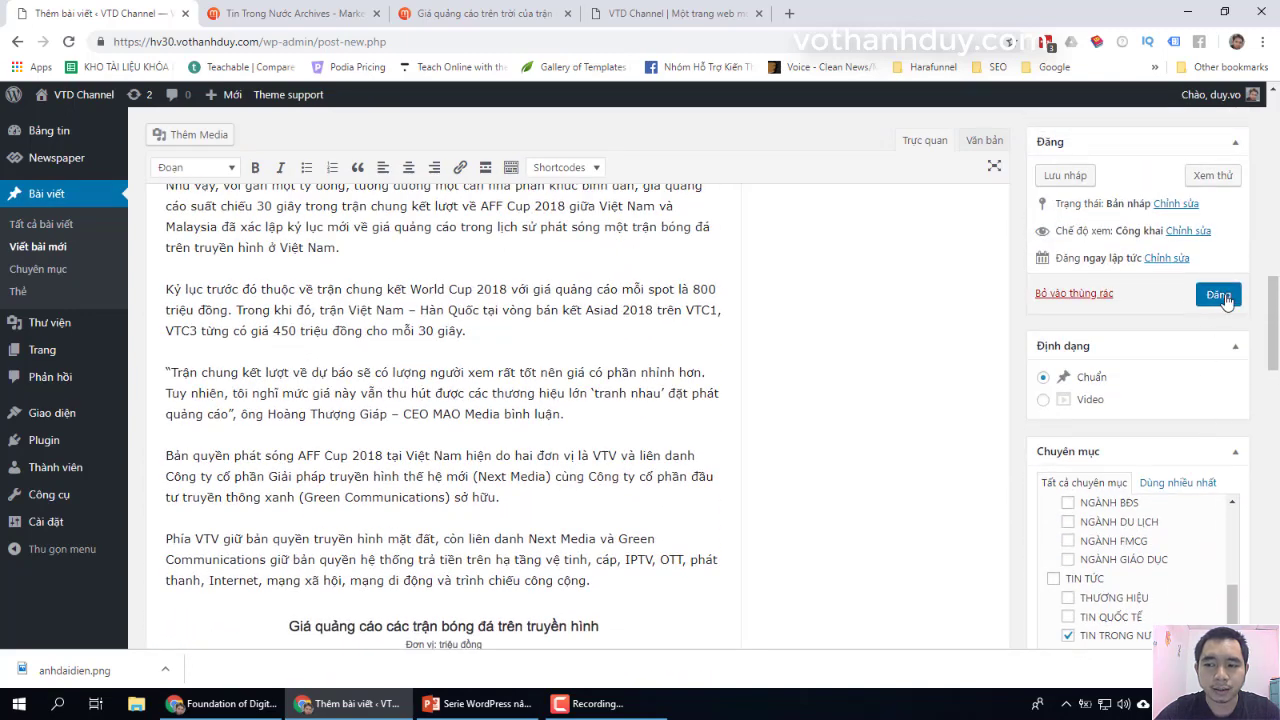
- Publish the AFF Suzuki Cup post and open the YouTube Rewind 2018 article from the Marketing AI section page in a new tab
left_click(1220, 296)
left_click(325, 12)
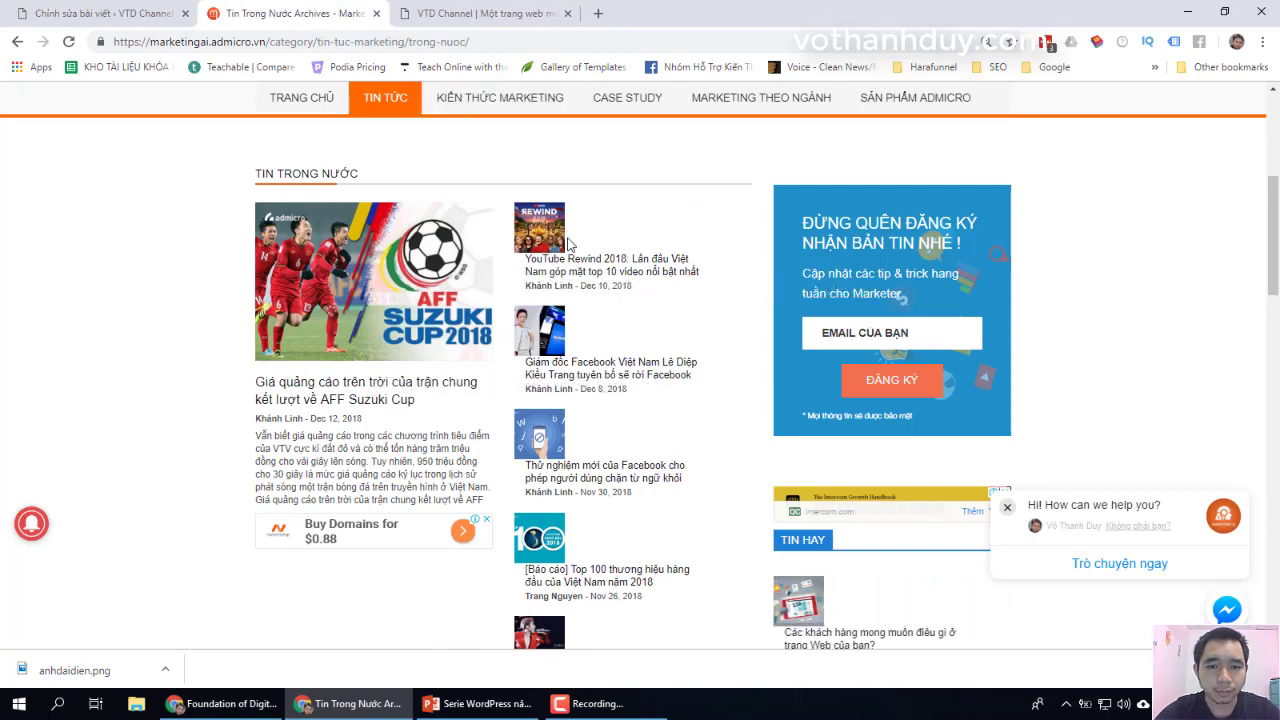
right_click(566, 271)
left_click(625, 280)
key("ctrl+Tab")
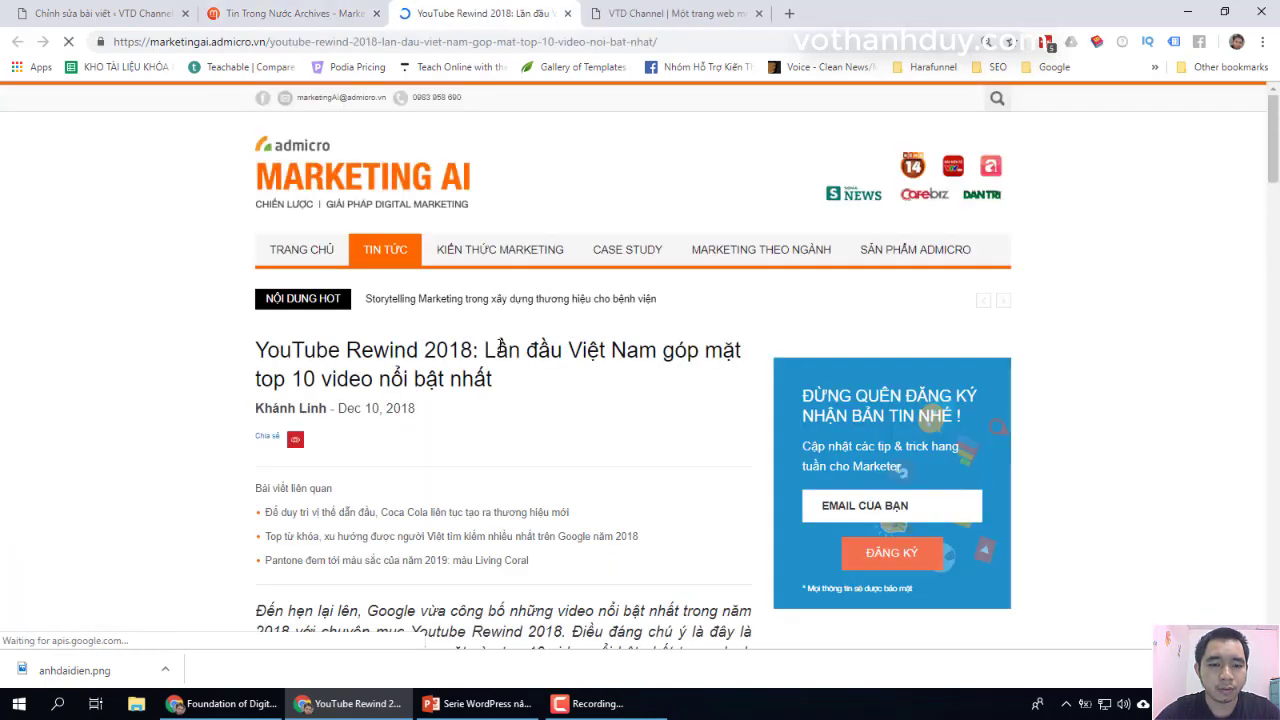
- Create a new WordPress post with the article's copied title "YouTube Rewind 2018: Lần đầu Việt Nam góp mặt top 10 video nổi bật nhất"
scroll(500, 345, "down", 2)
left_click_drag(494, 226, 272, 200)
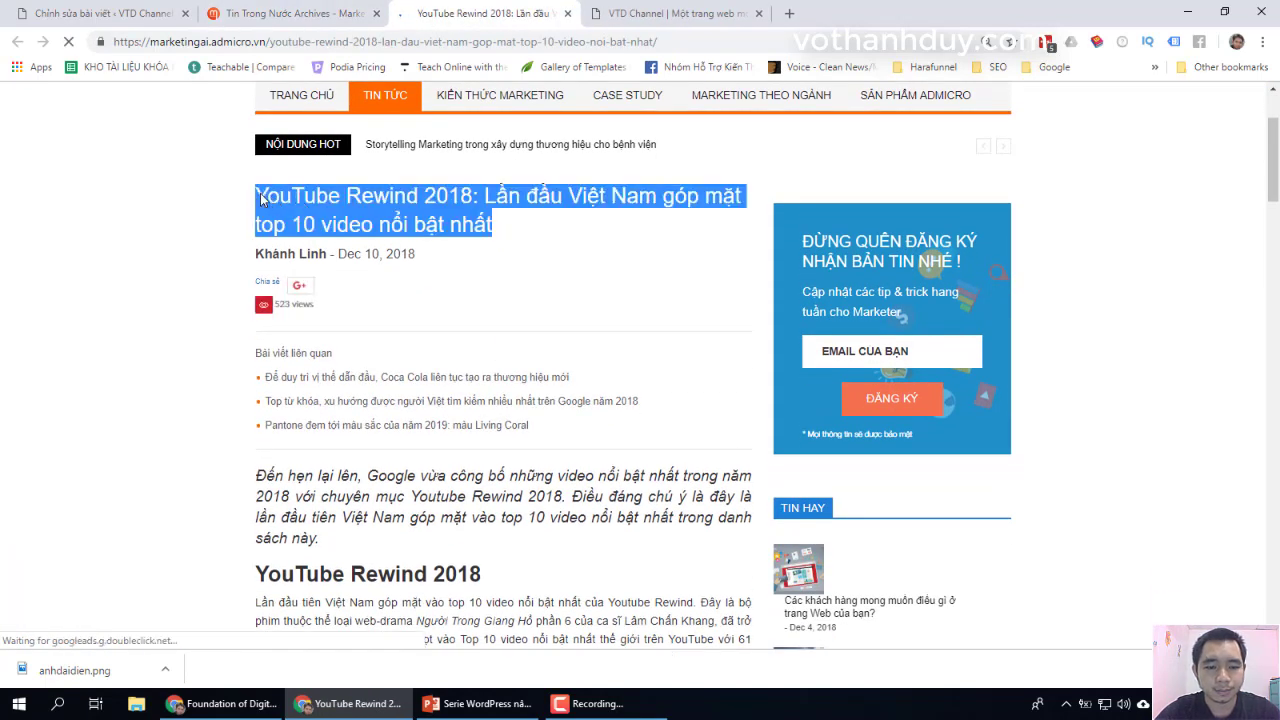
left_click(100, 13)
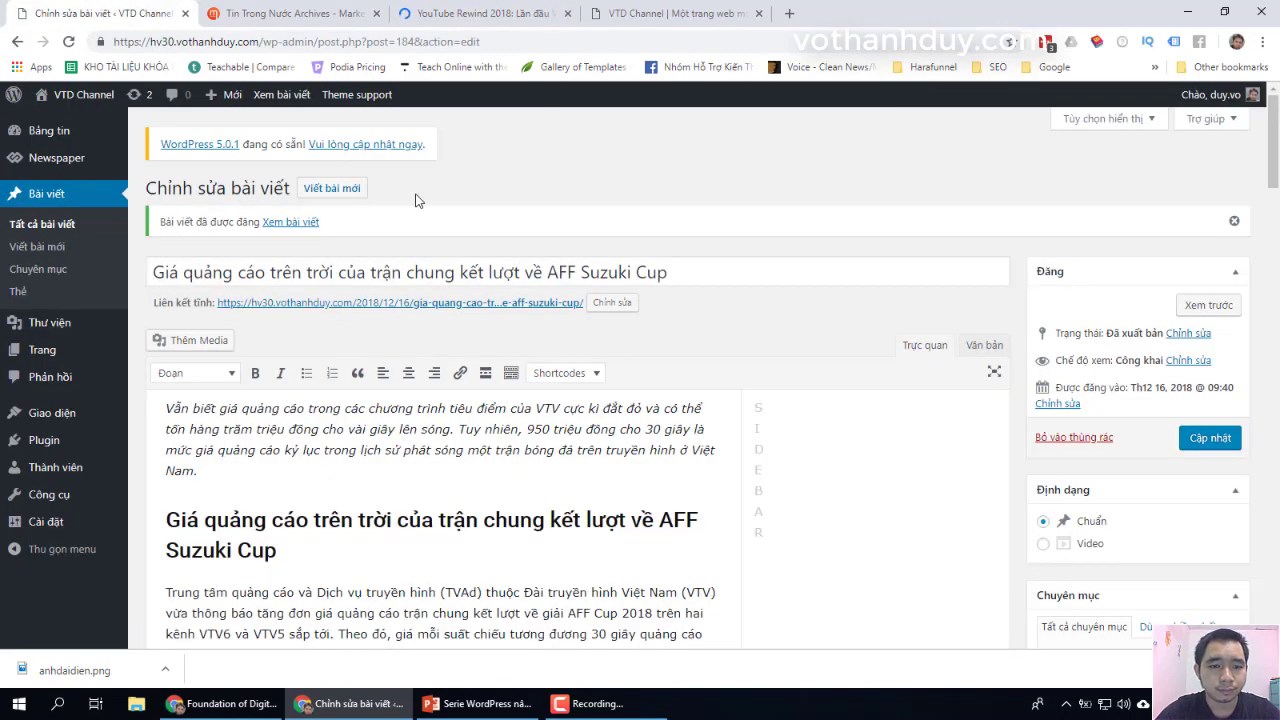
left_click(333, 188)
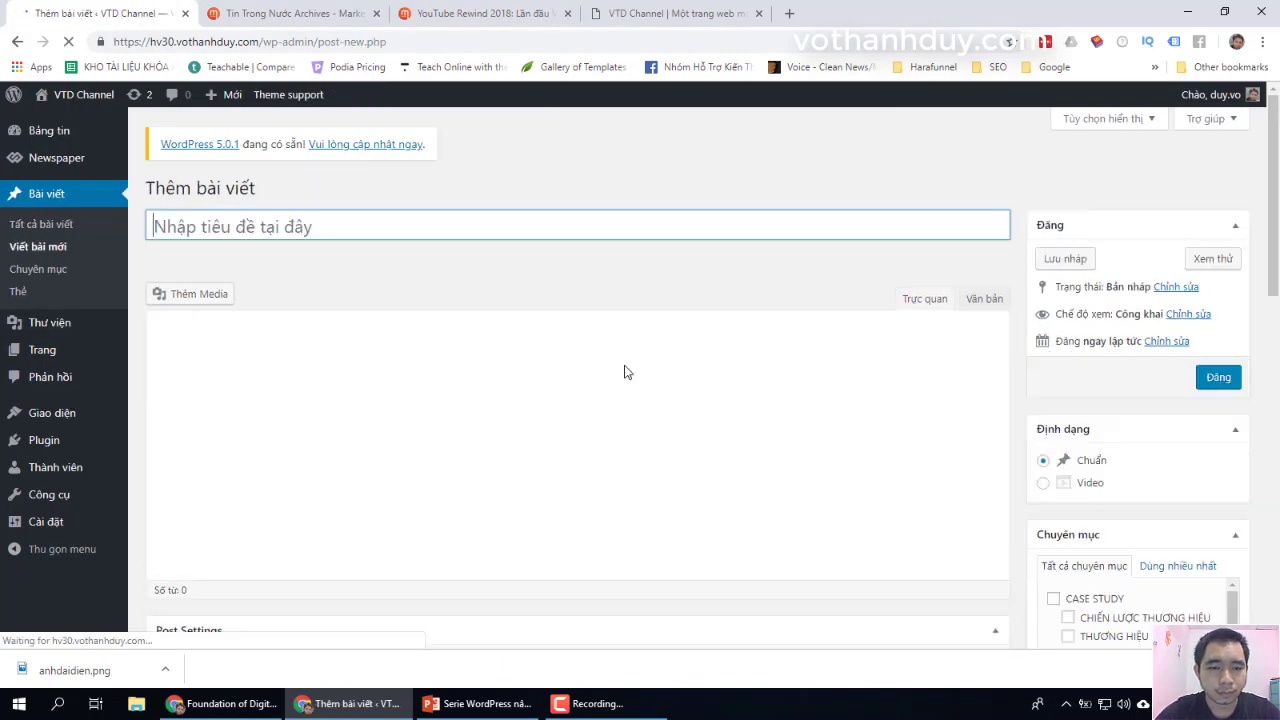
left_click(534, 226)
type("YouTube Rewind 2018: Lần đầu Việt Nam góp mặt top 10 video nổi bật nhất")
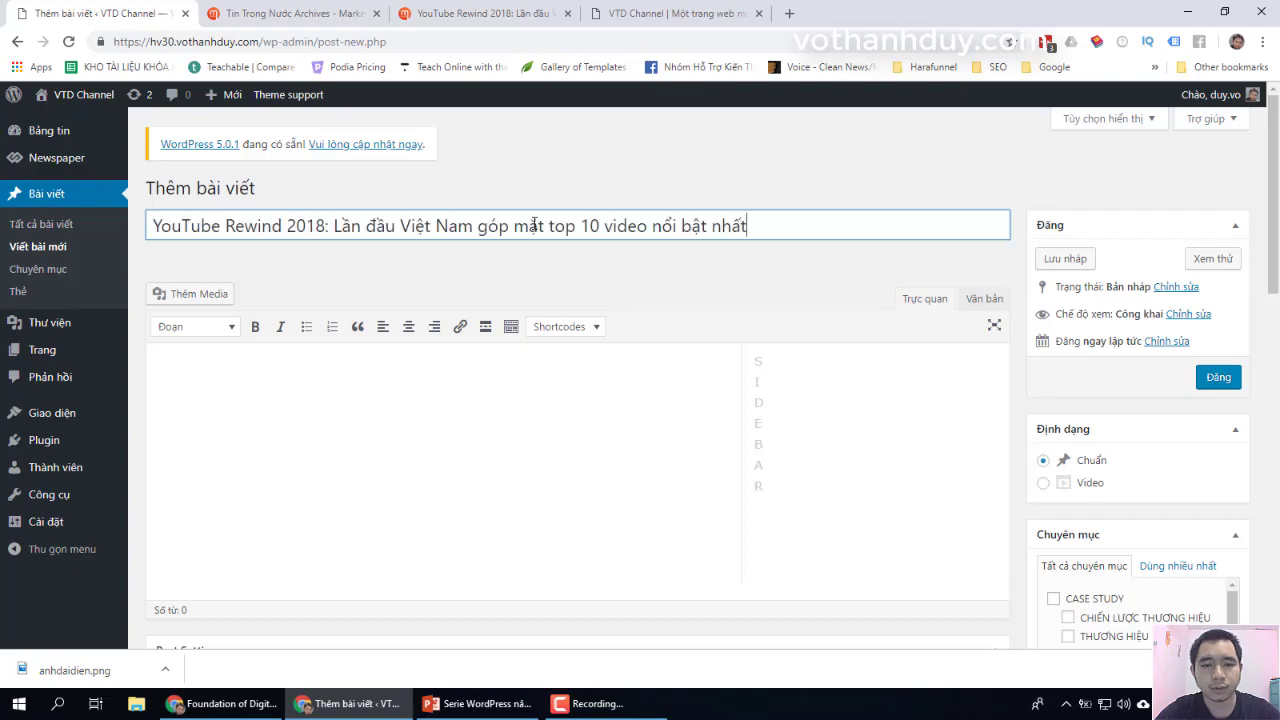
- Copy the YouTube Rewind article's body, from "Đến hẹn lại lên" through the final paragraph before the source line, into the new post's content
left_click(480, 13)
scroll(305, 470, "down", 1)
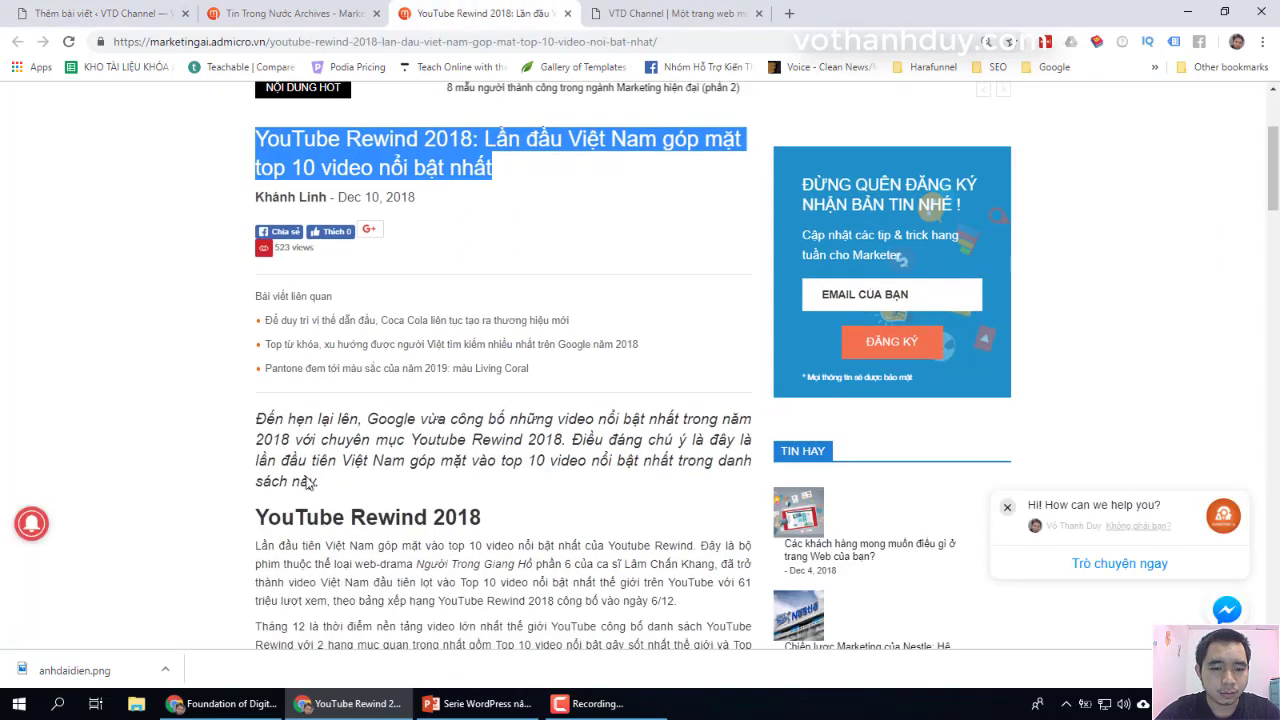
scroll(308, 482, "down", 2)
left_click_drag(255, 208, 437, 552)
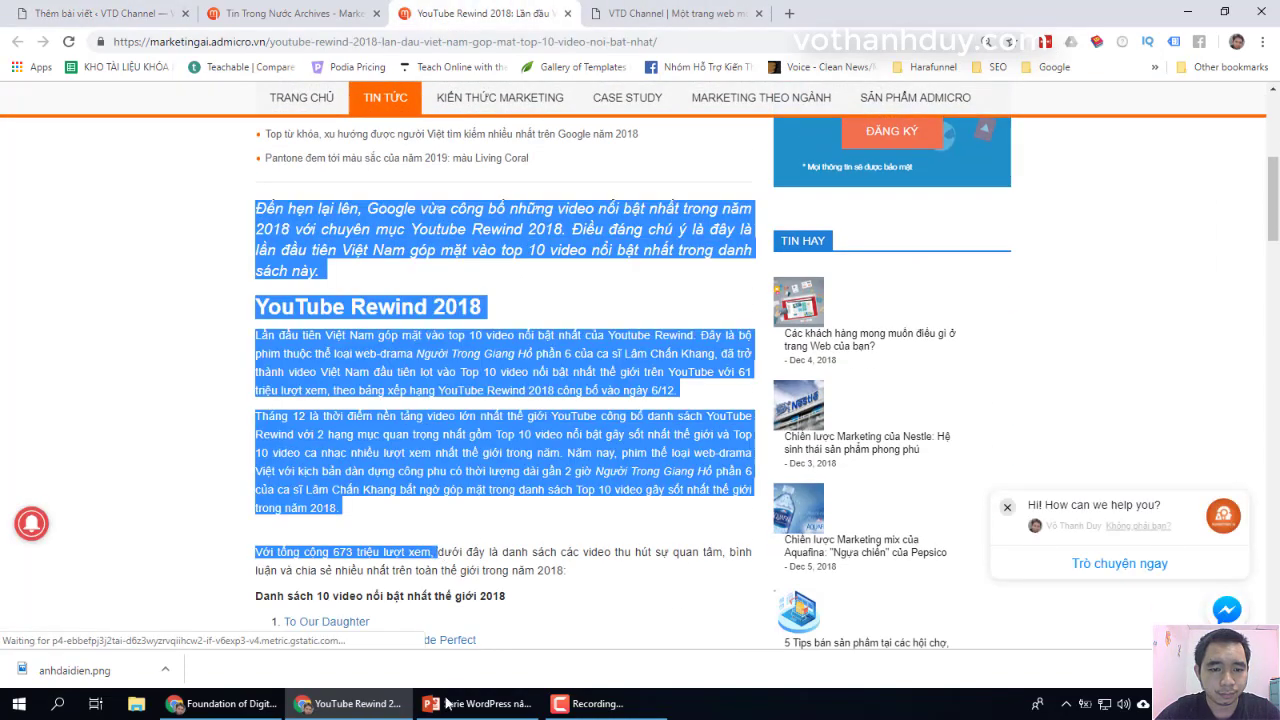
left_click_drag(446, 703, 492, 356)
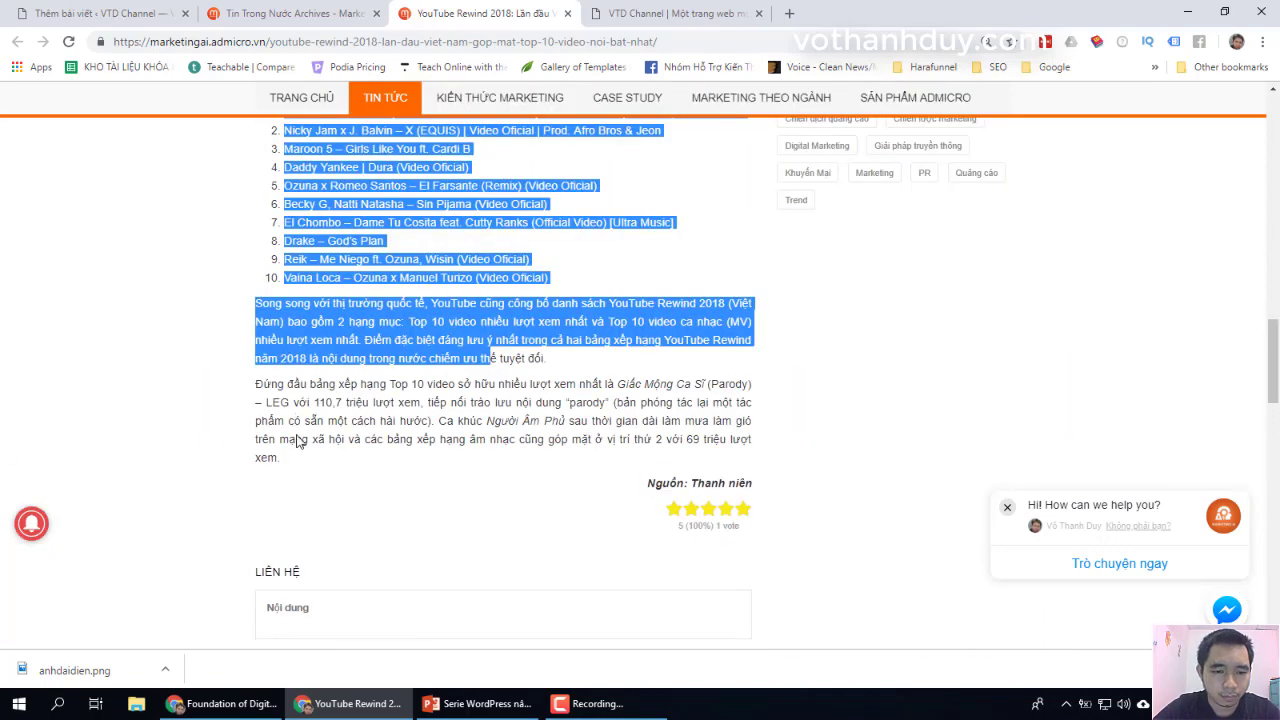
left_click_drag(298, 441, 309, 465)
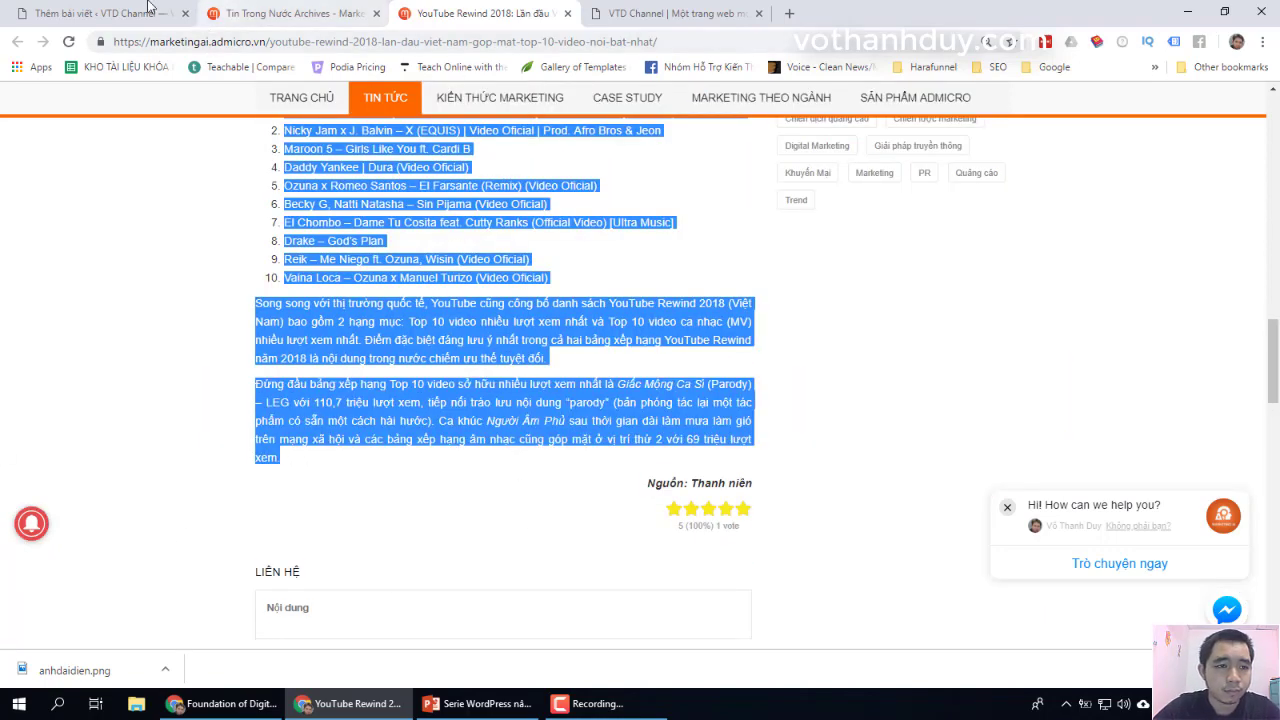
left_click(100, 13)
left_click(505, 495)
key("ctrl+v")
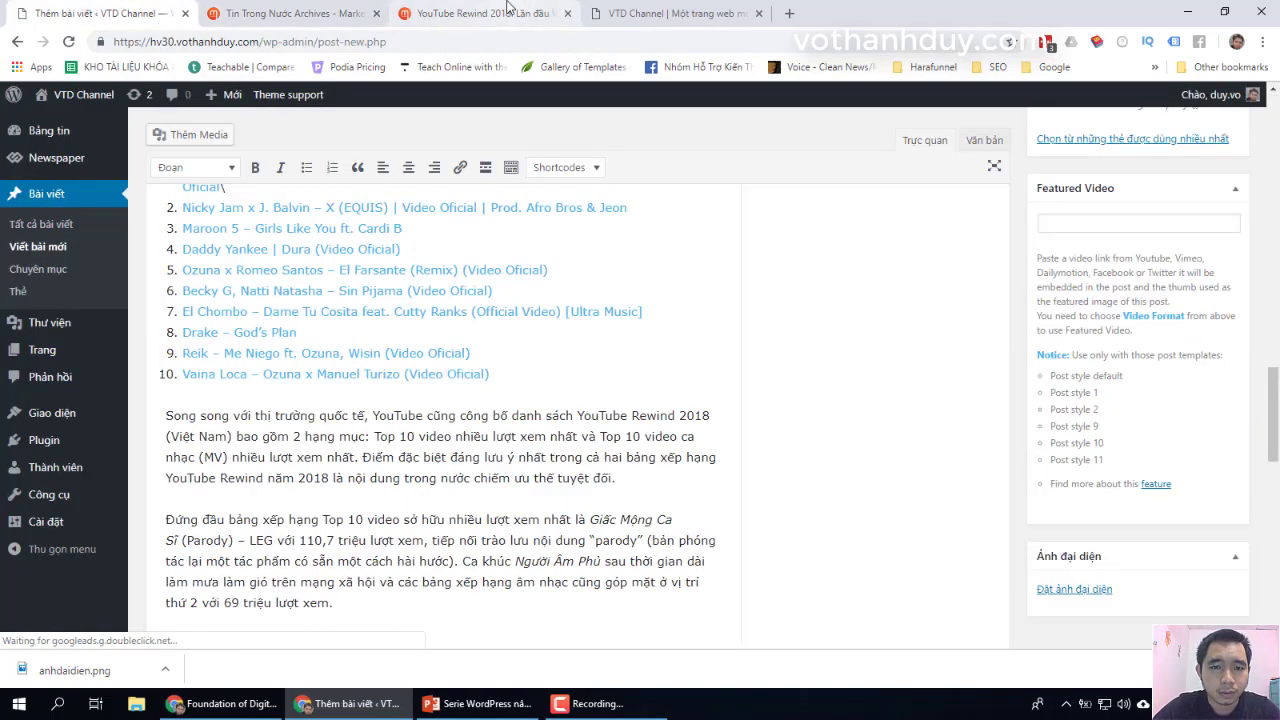
- Delete the empty frame and its blank line above the paragraph beginning "Với tổng cộng 673 triệu lượt xem" in the post content
scroll(625, 373, "up", 15)
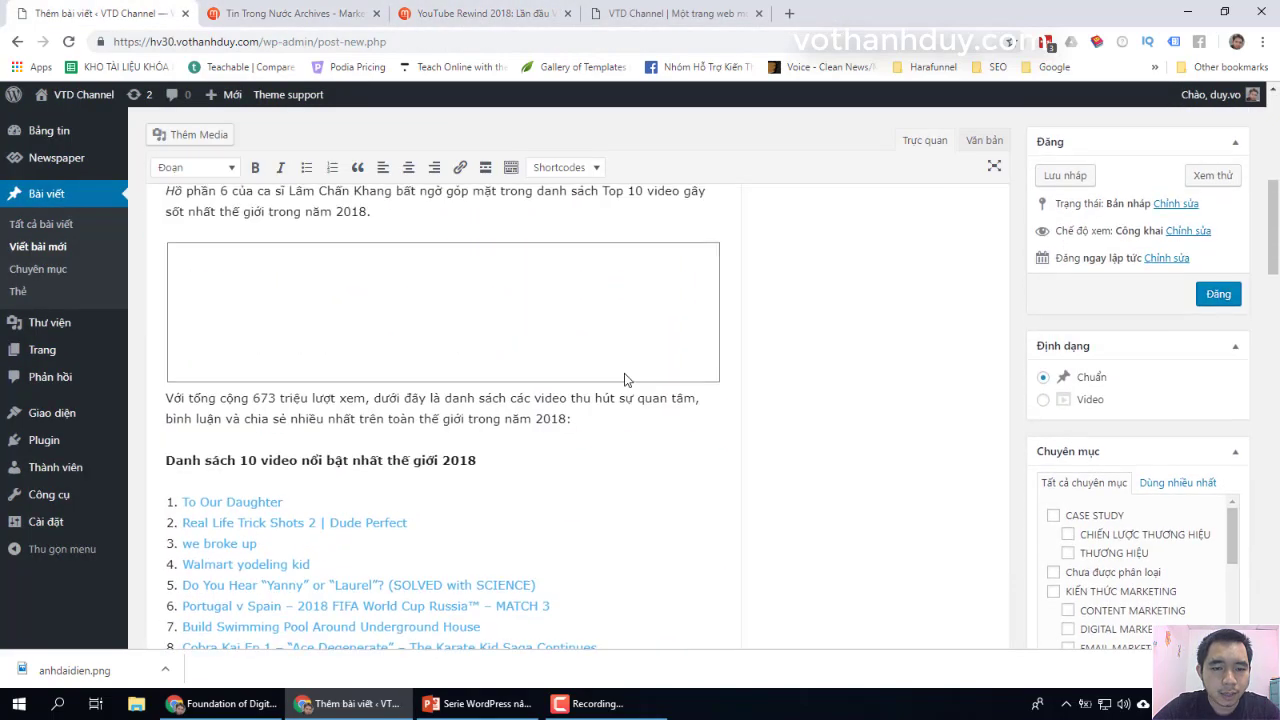
scroll(625, 373, "down", 3)
left_click(523, 451)
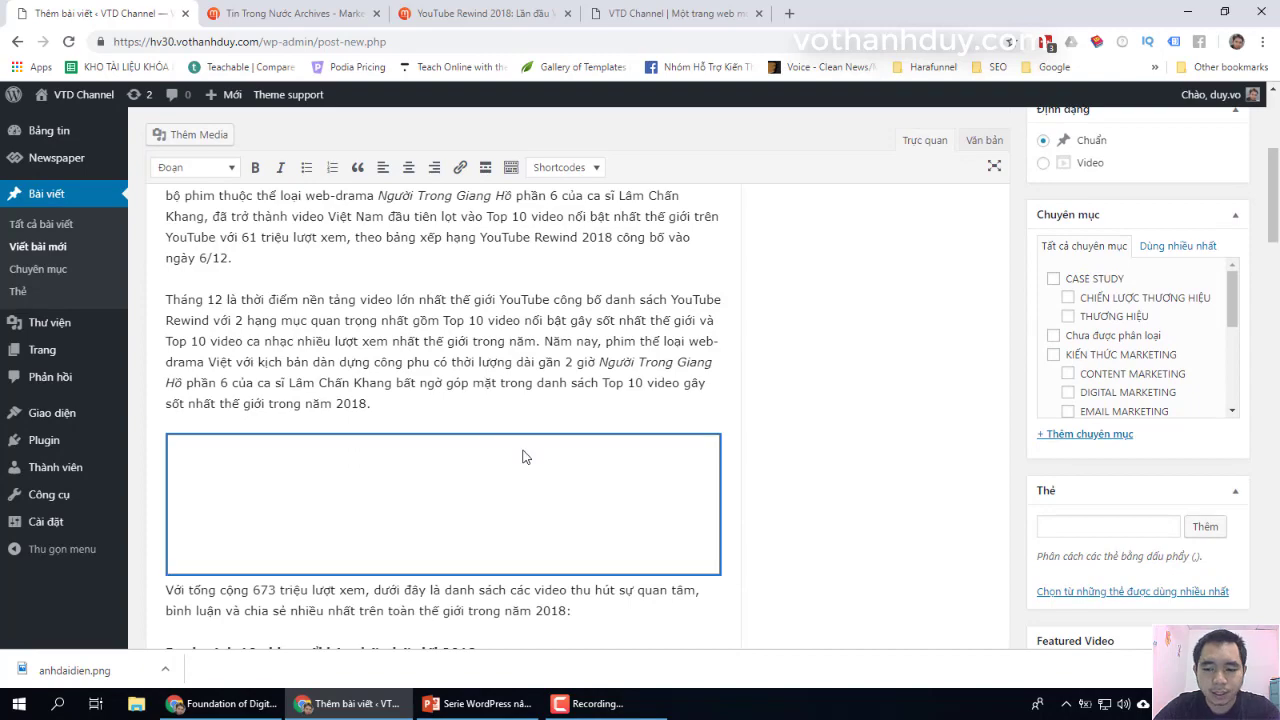
key("BackSpace")
key("BackSpace")
- Locate the category TIN TRONG NƯỚC under TIN TỨC in the new post's category list
scroll(527, 456, "down", 20)
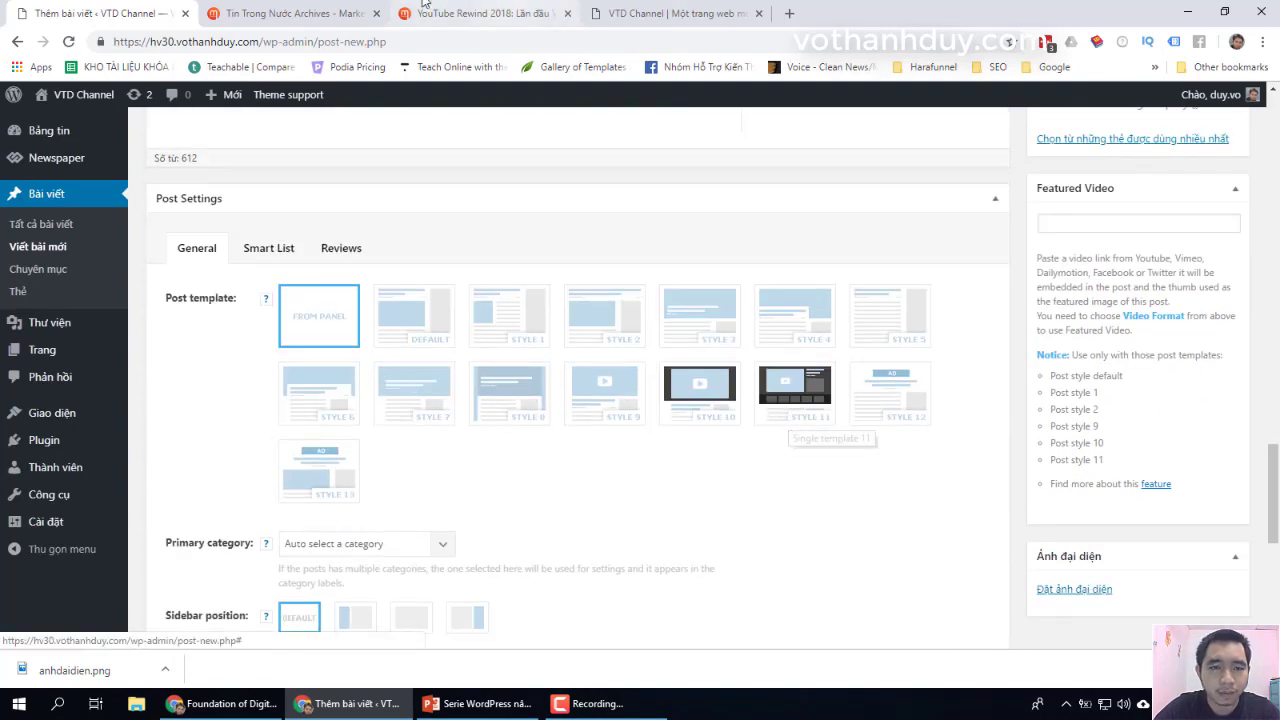
left_click(290, 13)
left_click(100, 13)
scroll(1253, 516, "up", 5)
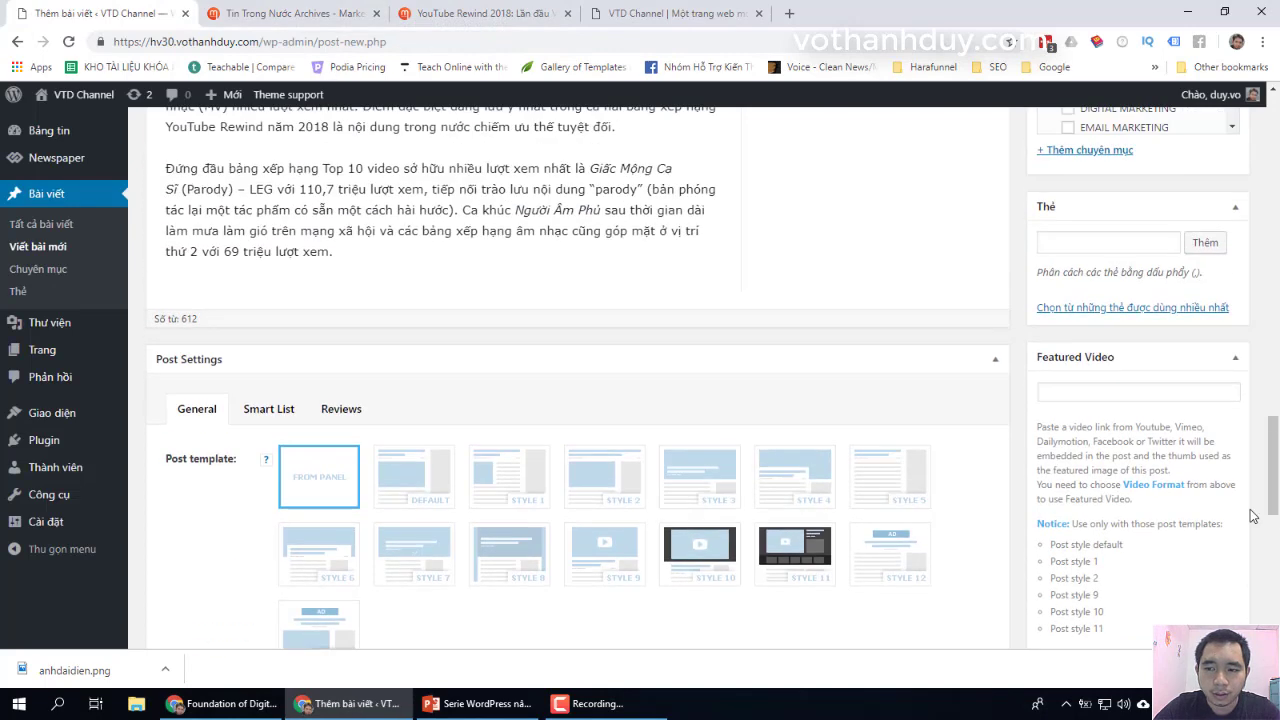
scroll(1247, 440, "down", 3)
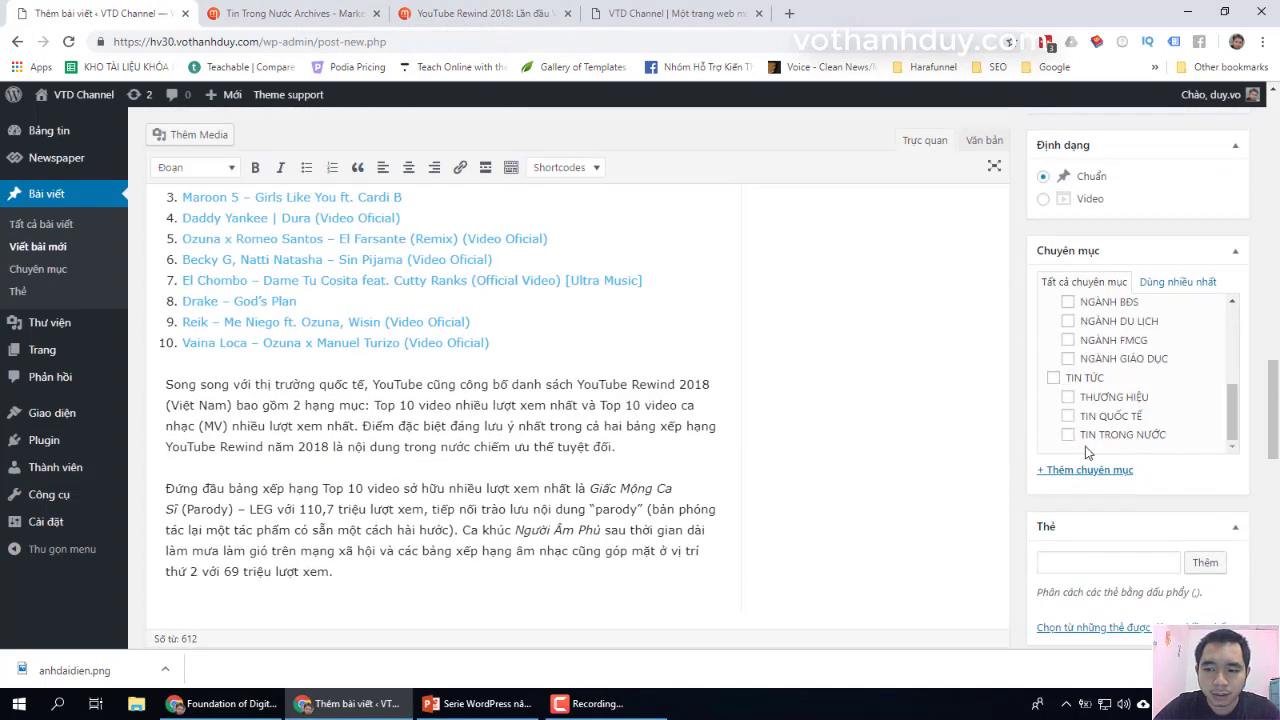
- Open the featured image selection for the new post and close the YouTube Rewind article's tab
scroll(1200, 514, "down", 6)
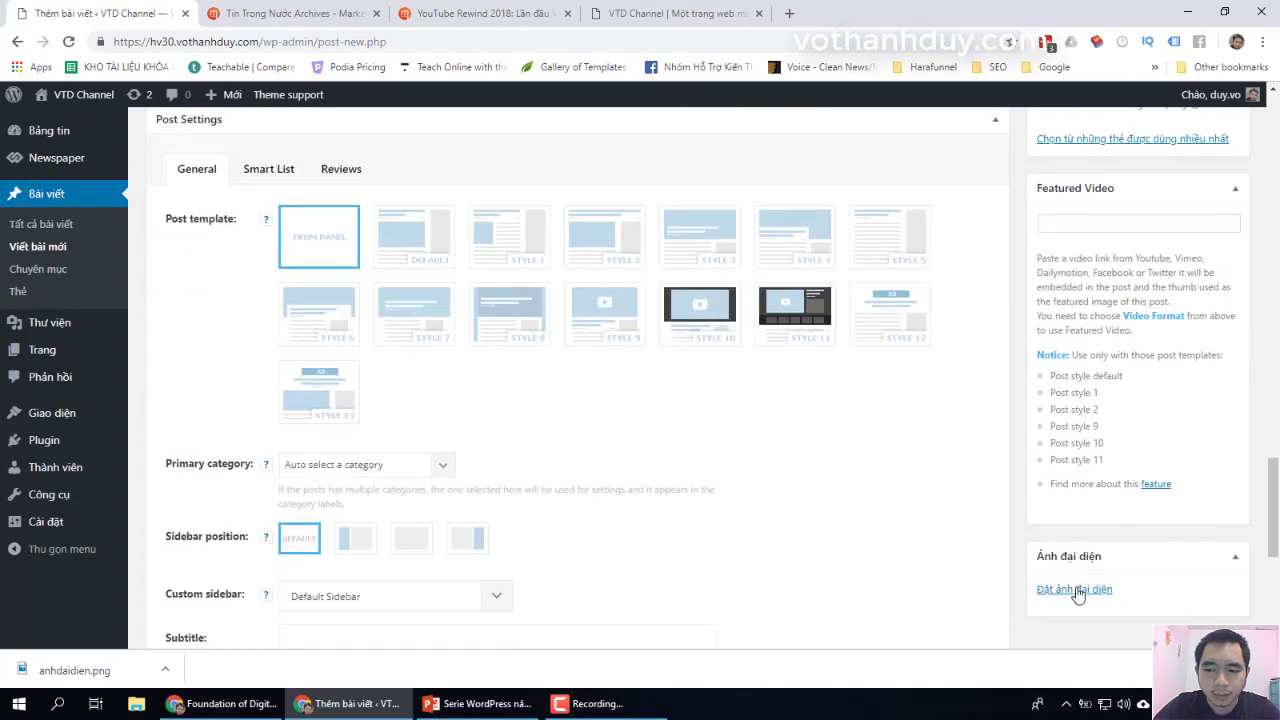
left_click(1076, 592)
left_click(430, 14)
left_click(716, 400)
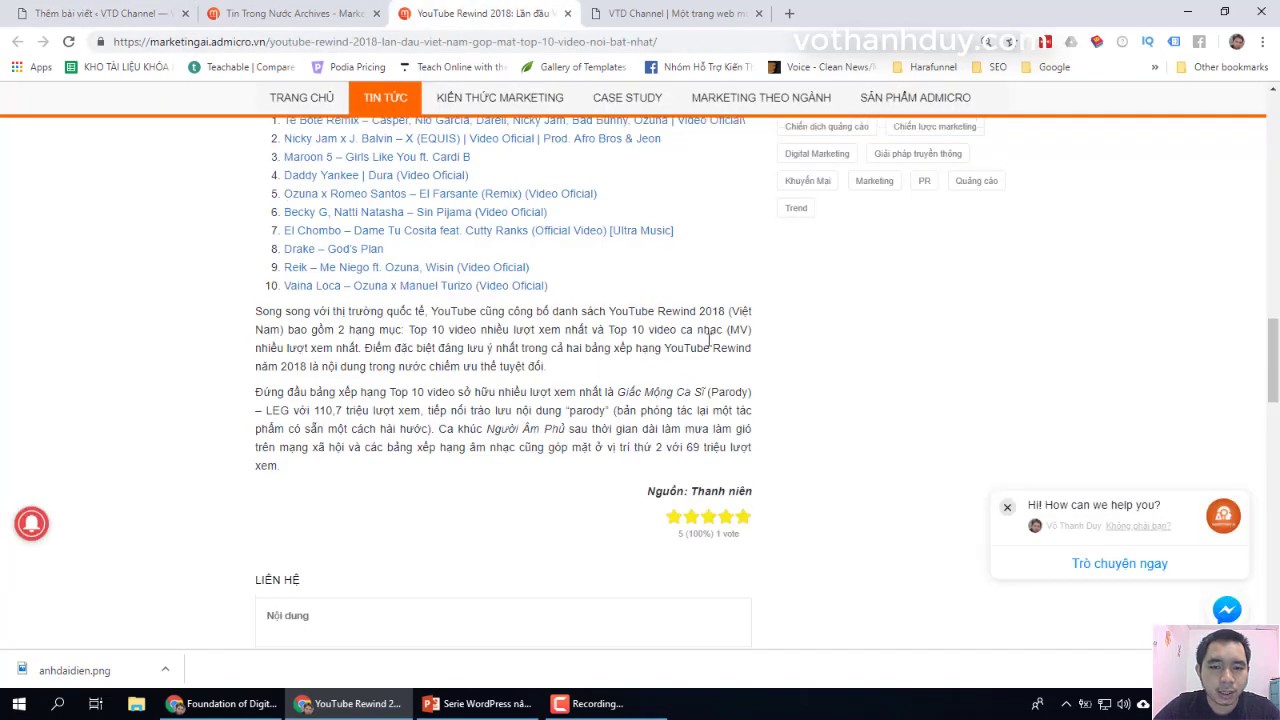
scroll(708, 343, "up", 5)
scroll(708, 343, "up", 5)
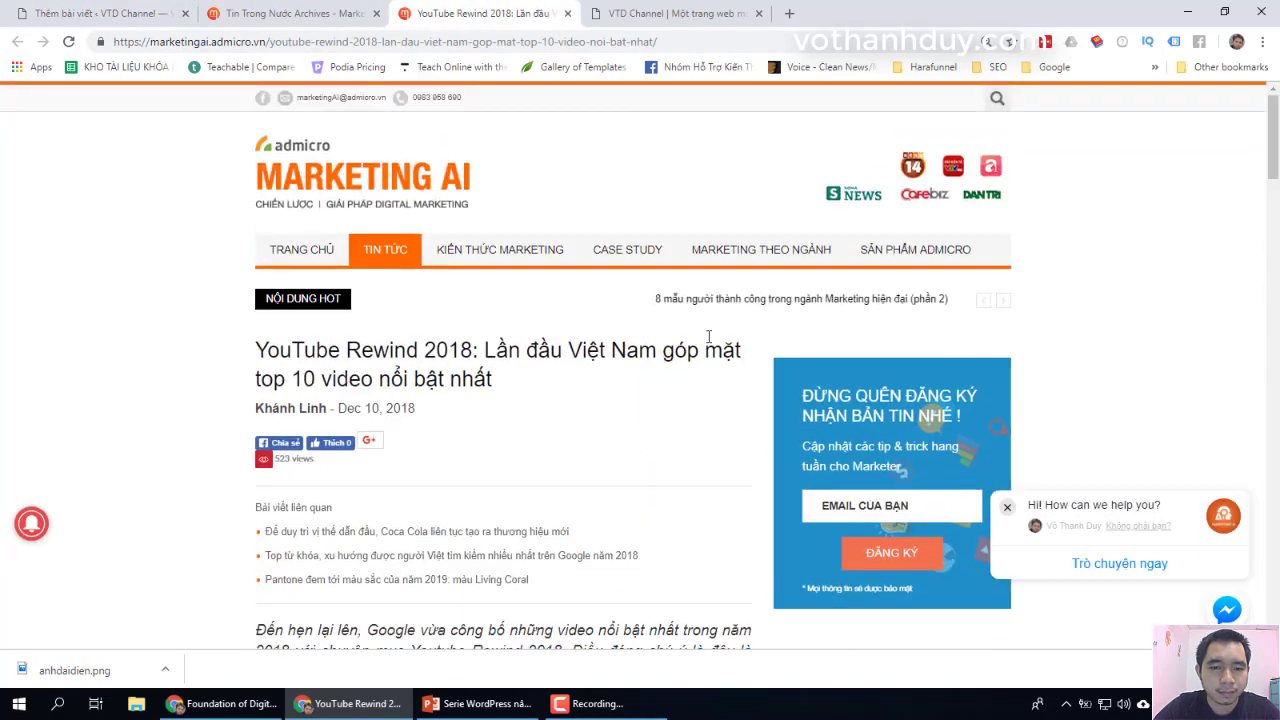
middle_click(437, 7)
- Save the YouTube Rewind article's thumbnail from the Marketing AI section page to the Desktop as anhdaidien.png
left_click(292, 13)
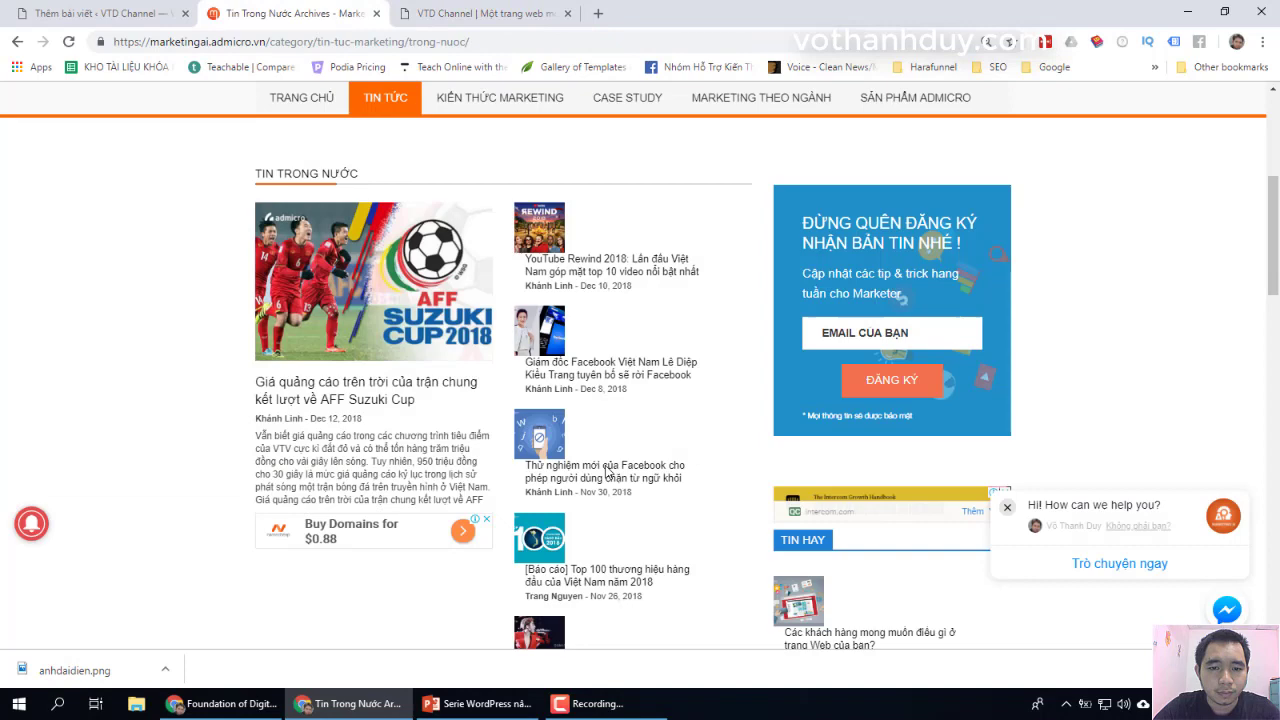
right_click(551, 254)
left_click(623, 370)
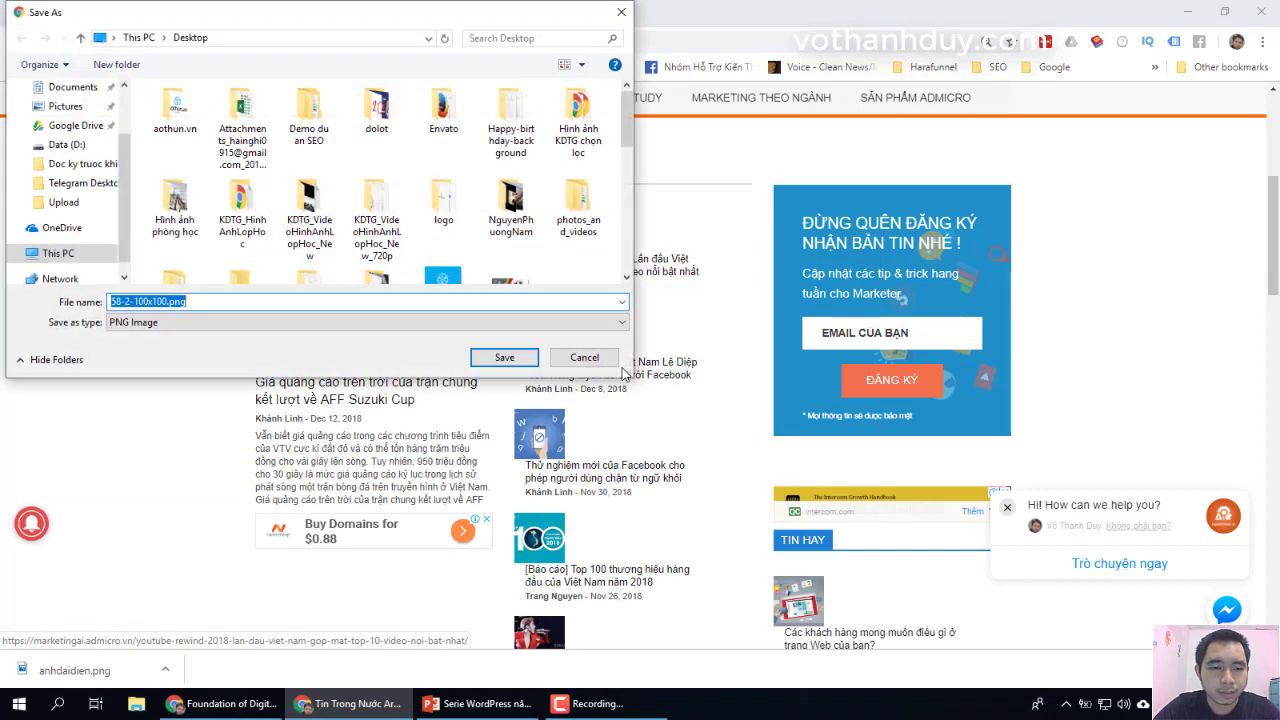
type("anh")
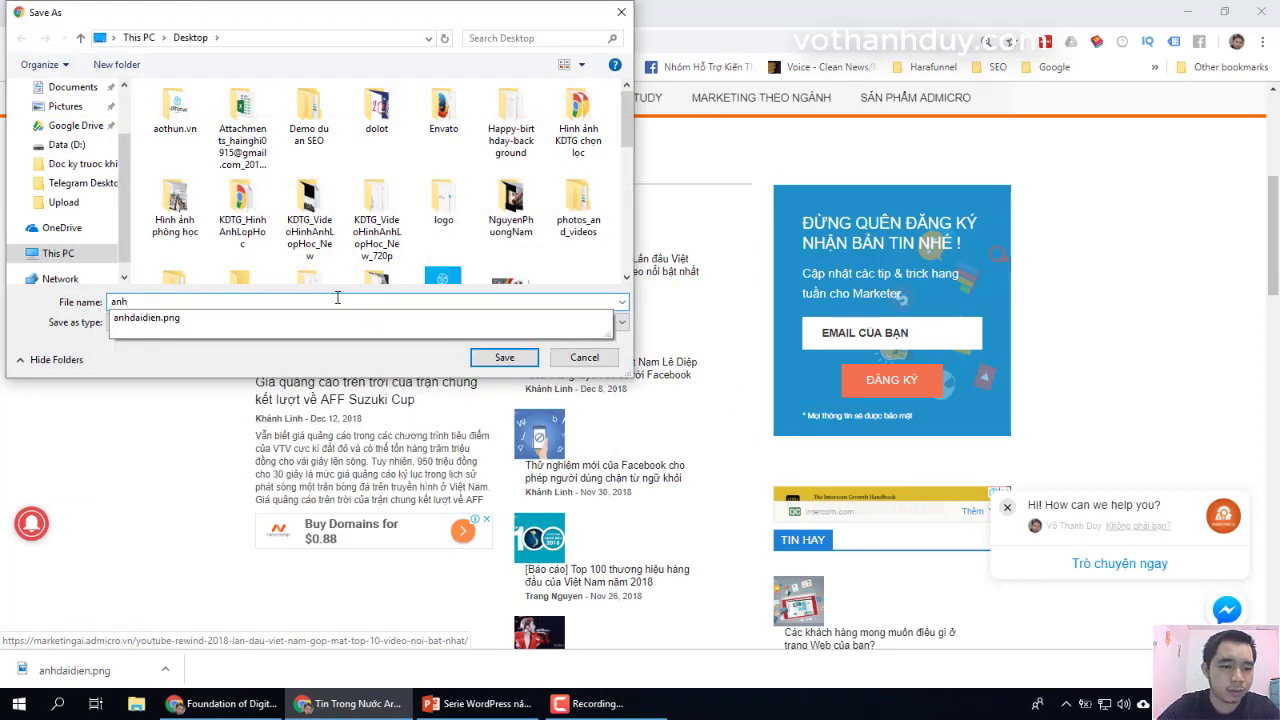
key("Down")
key("Return")
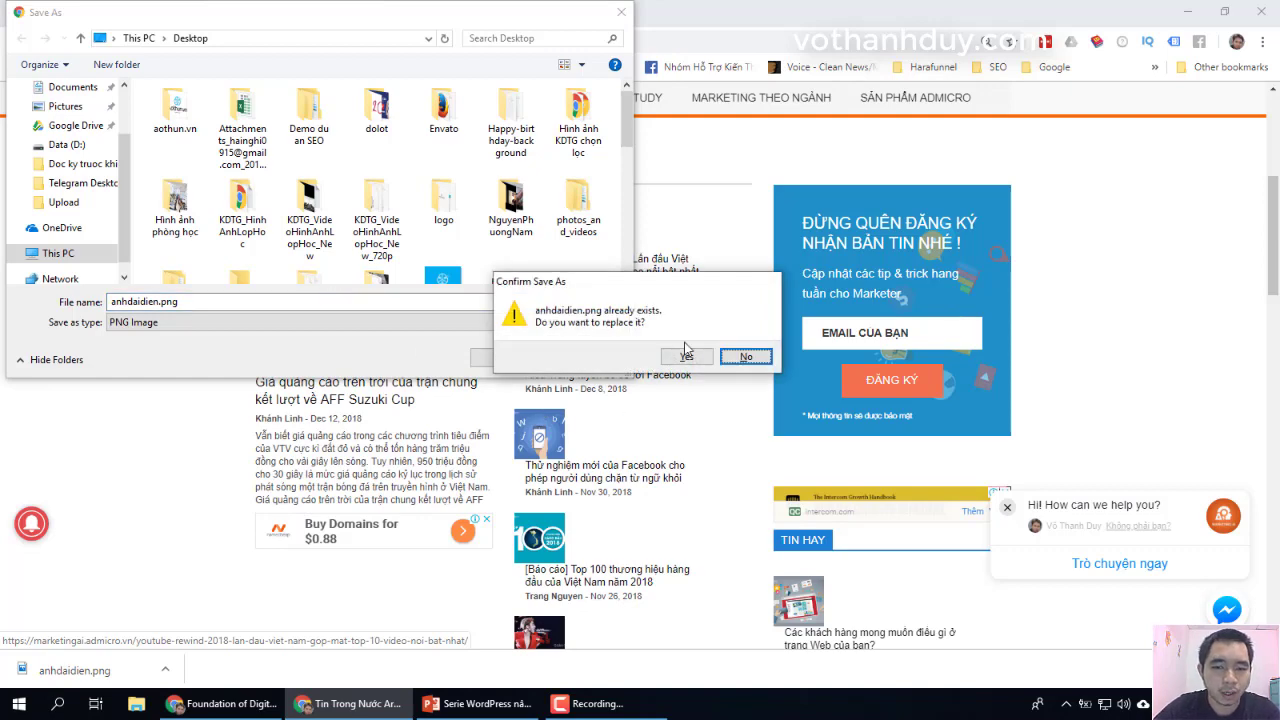